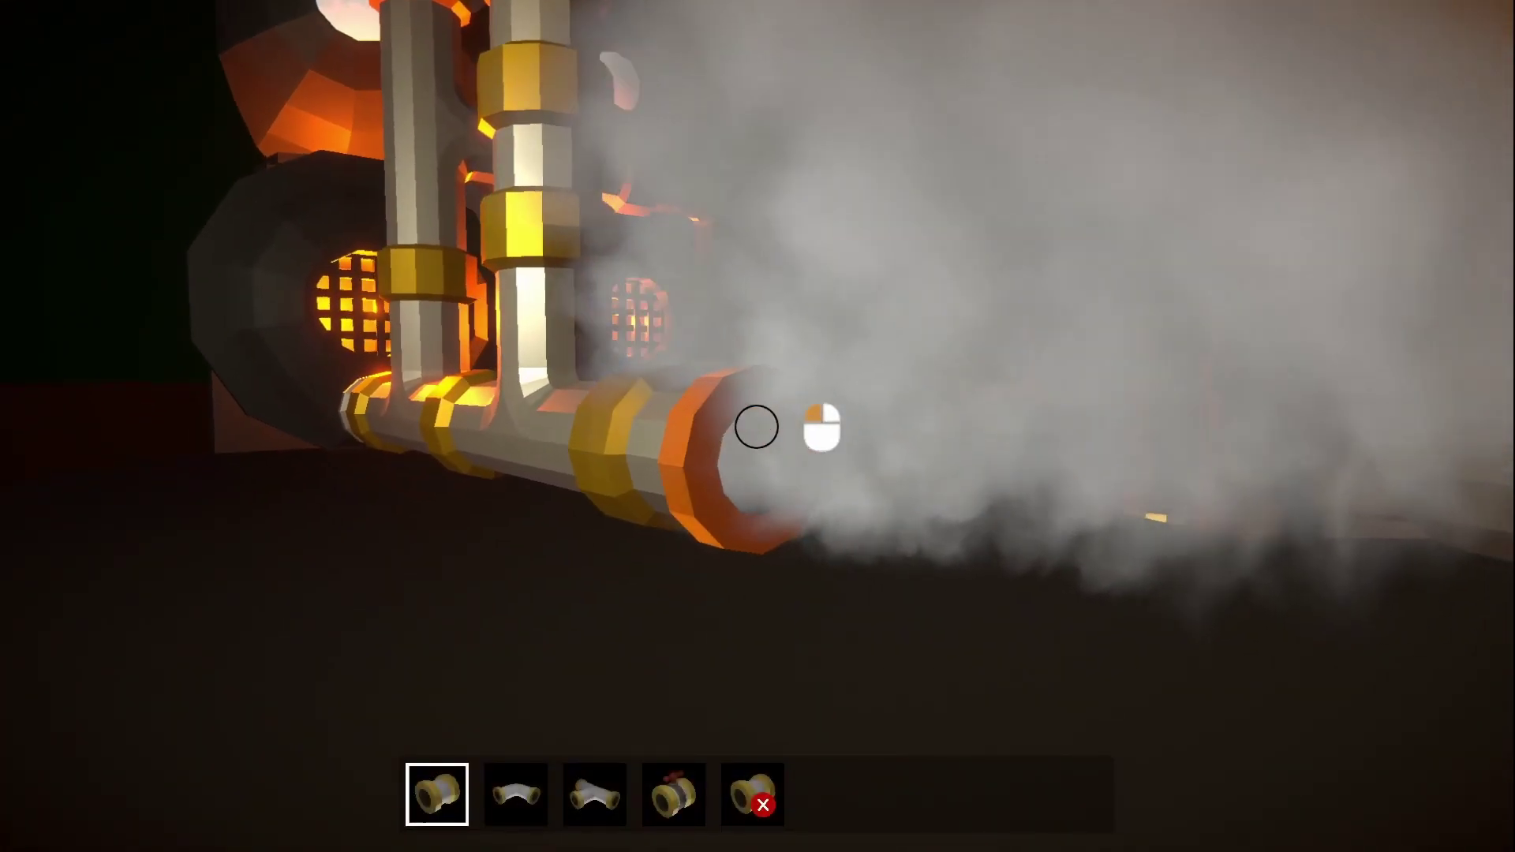
Attach straight pipe pieces to the open end of the steaming pipe below the furnaces
left_click(756, 427)
left_click(756, 427)
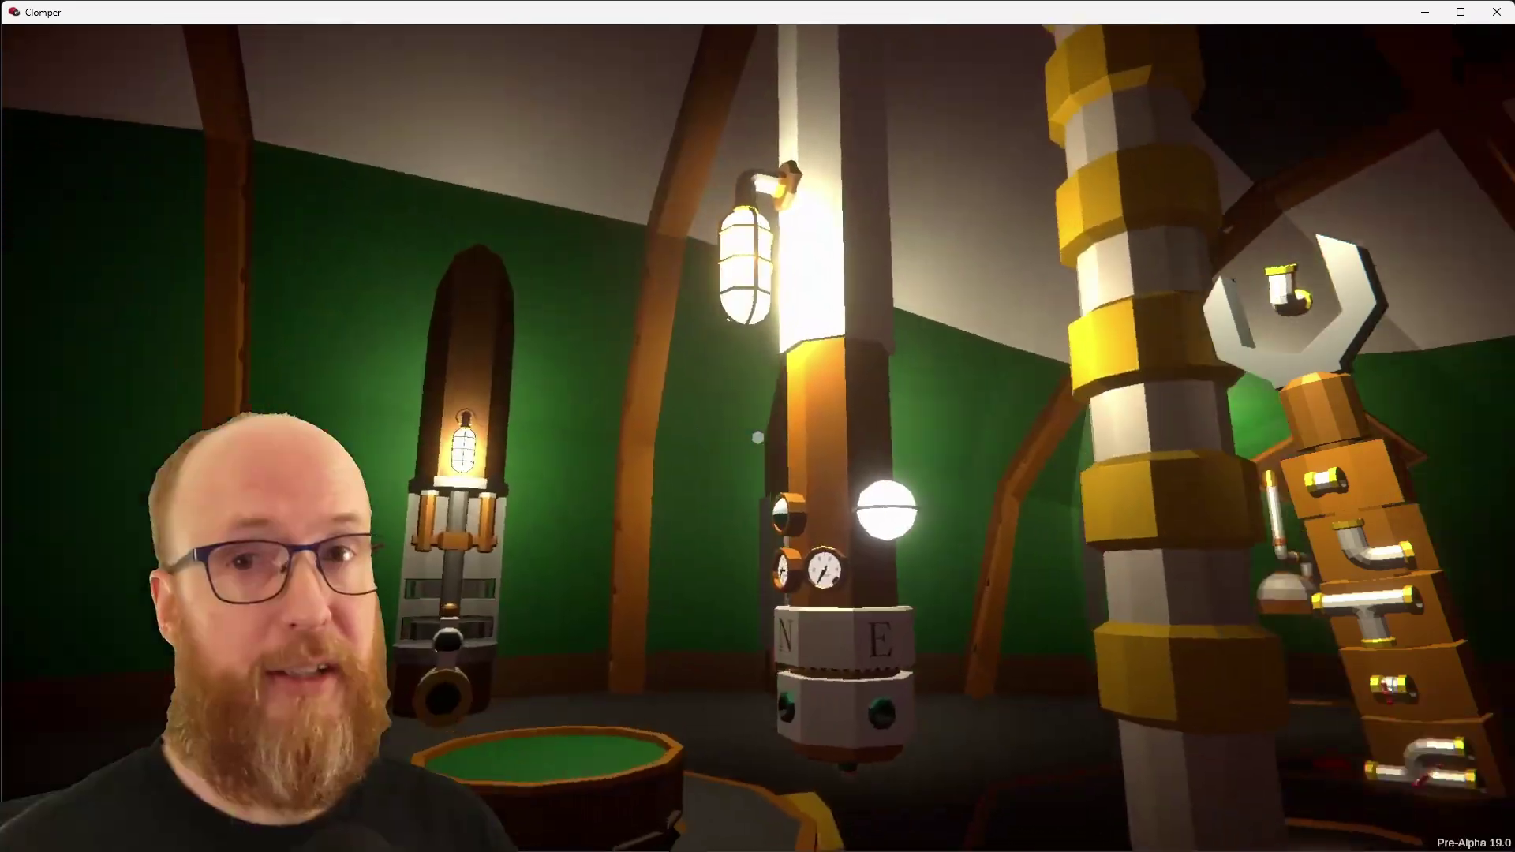
Walk around the central column to examine the scrap tank mounted on its side
key("w")
key("a")
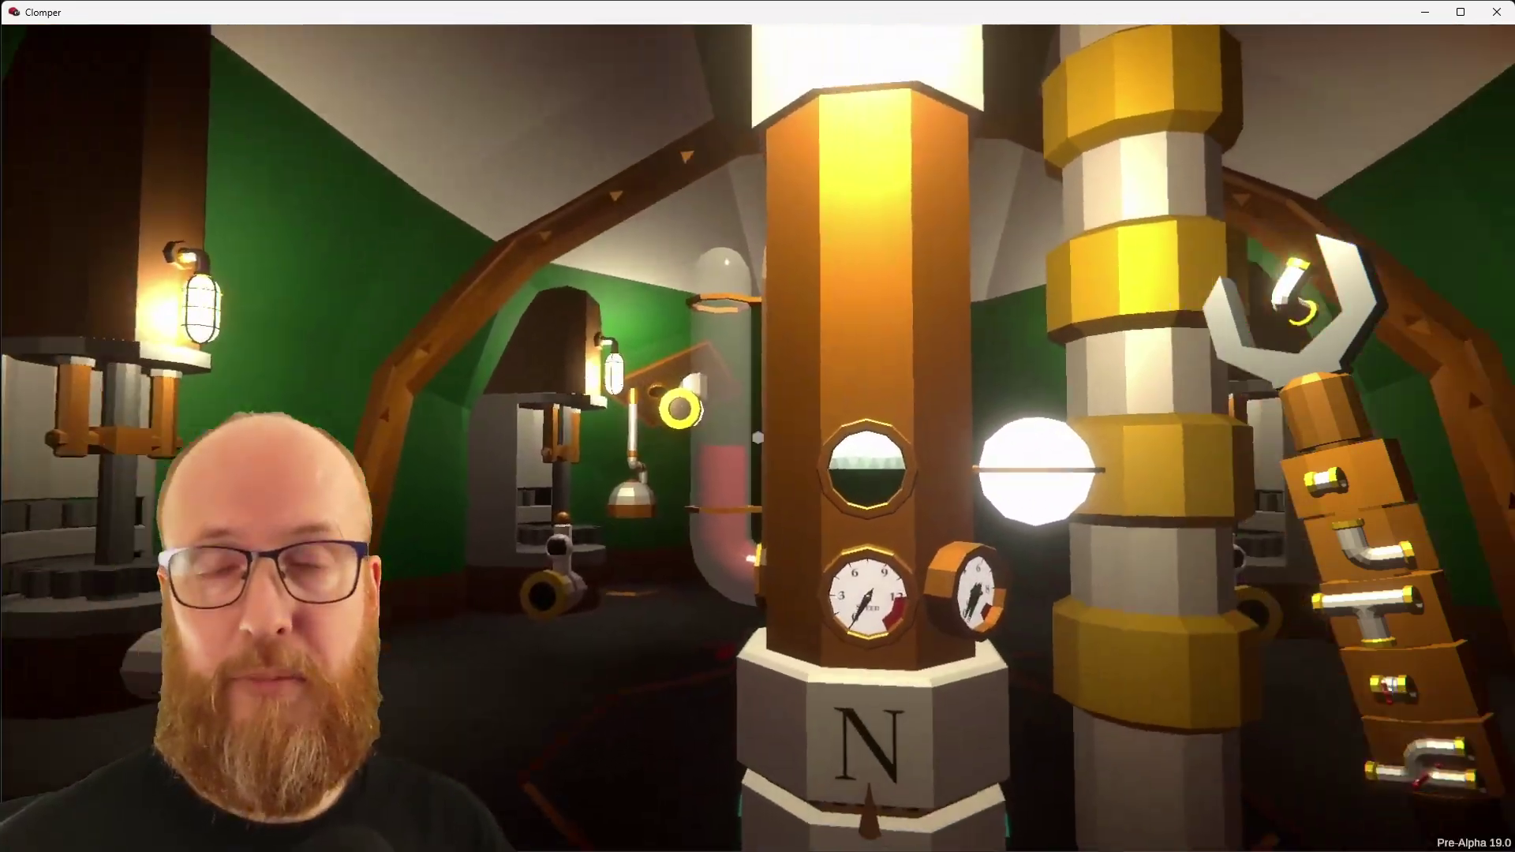
key("w")
key("a")
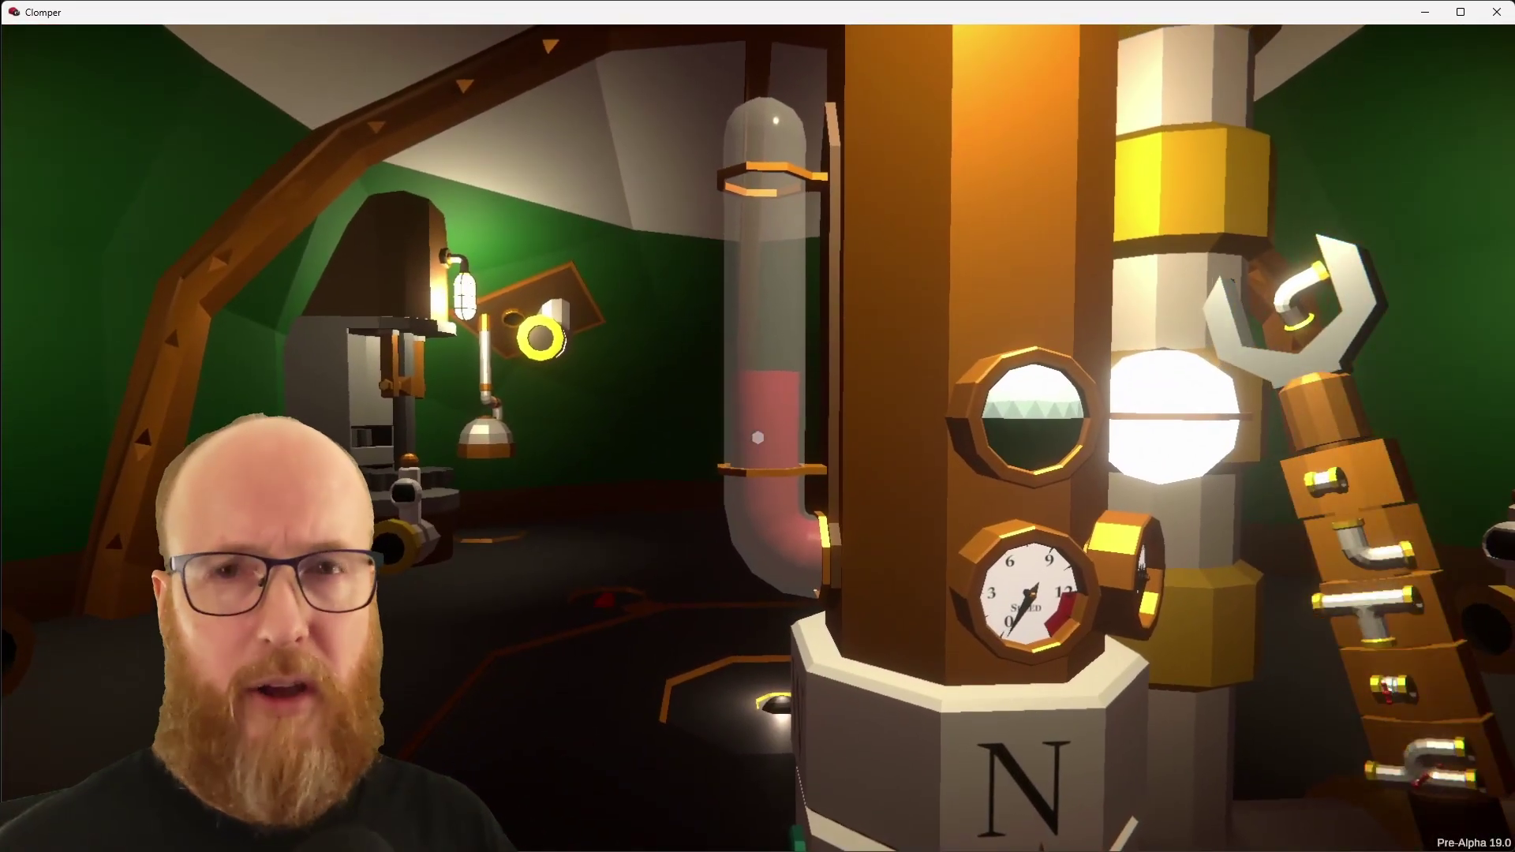
key("s")
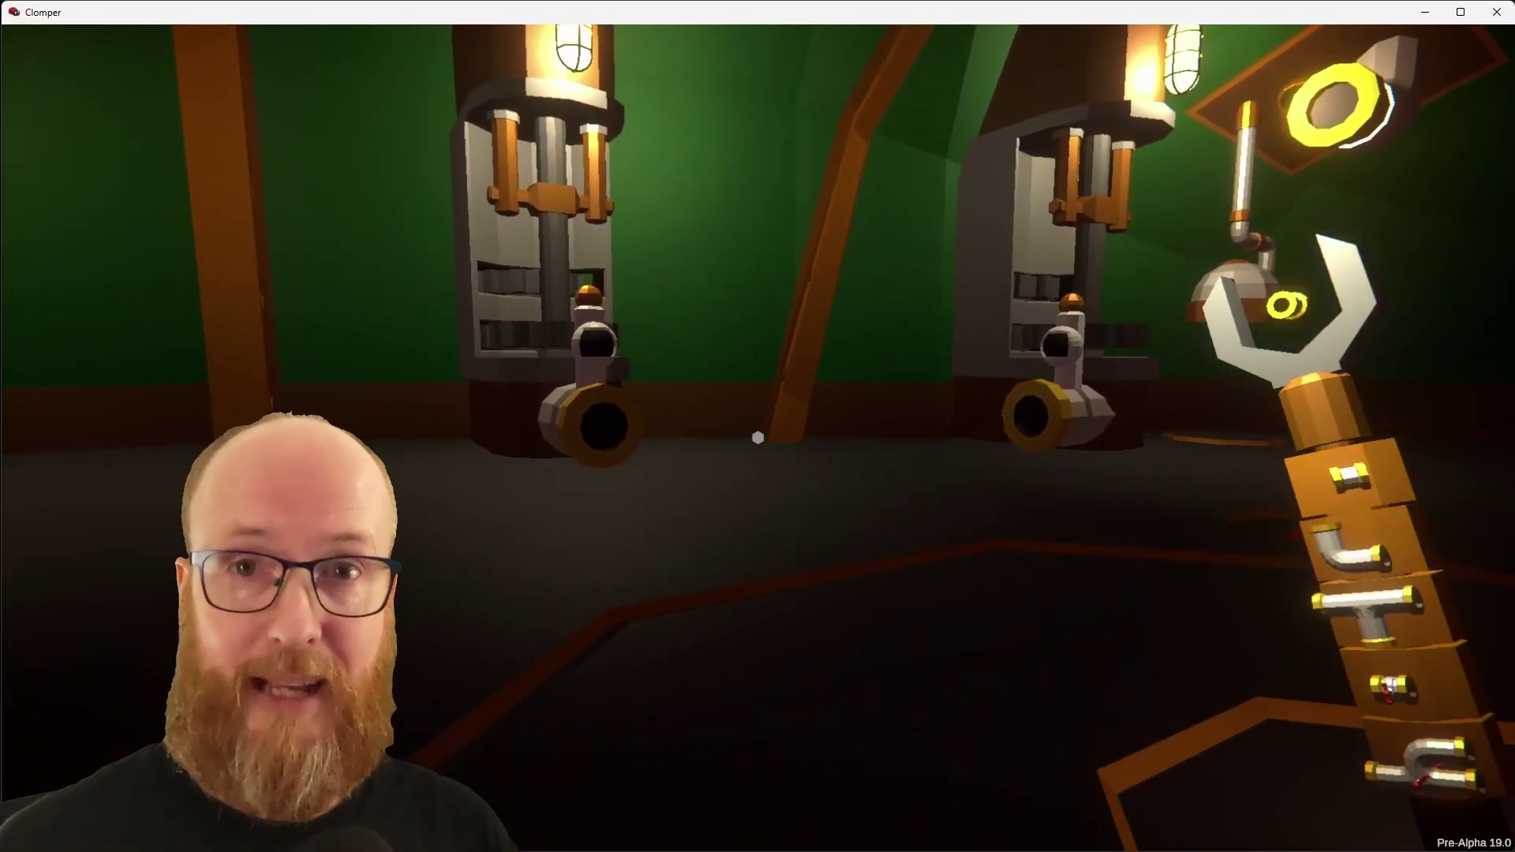
Choose the Switch pipe and attach it to the open port of the middle engine
scroll(758, 438, "down", 4)
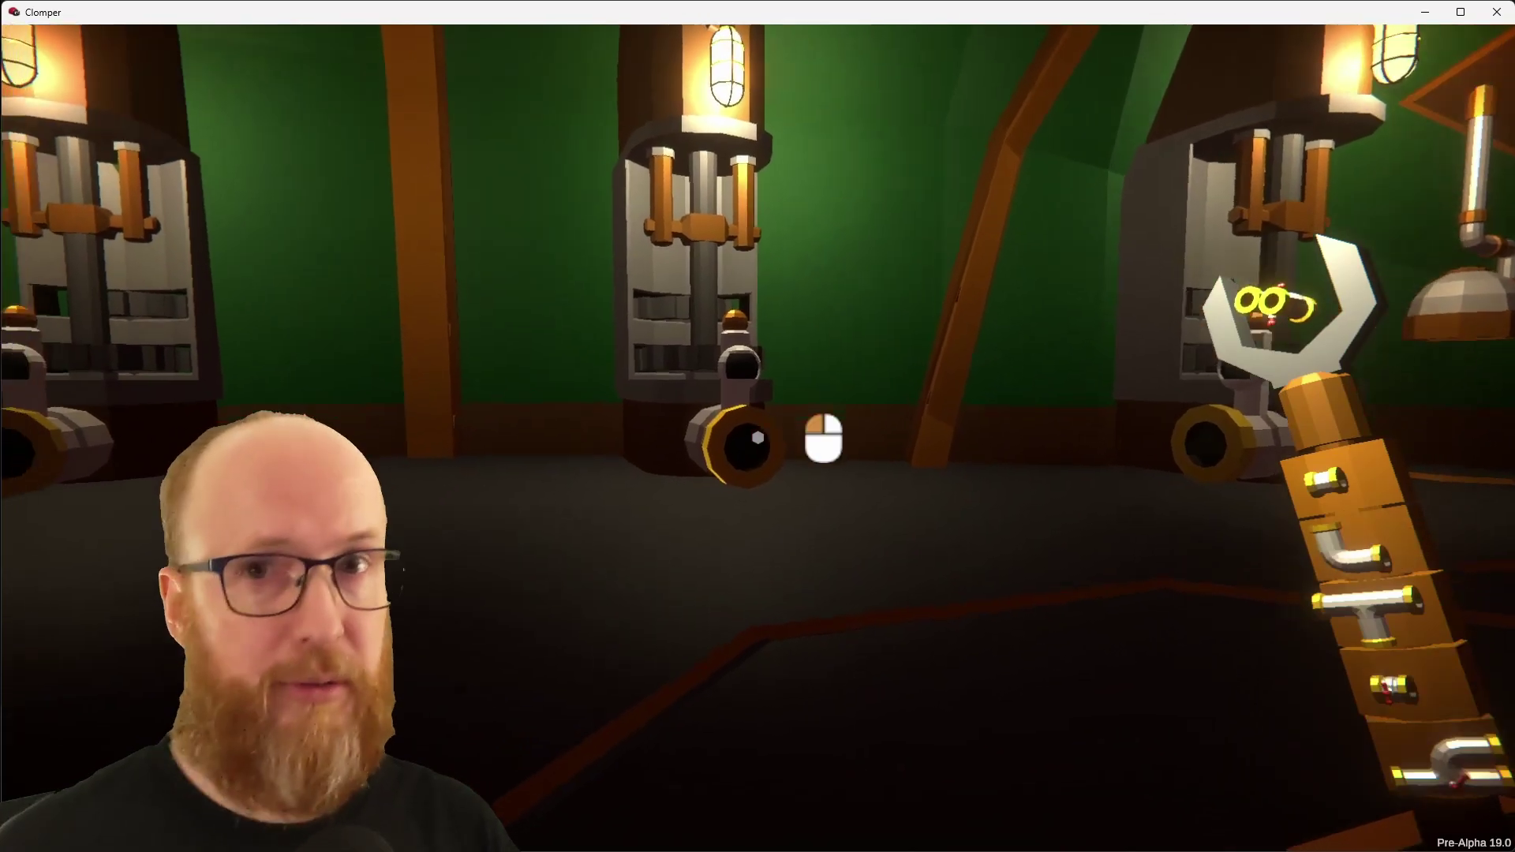
left_click(758, 438)
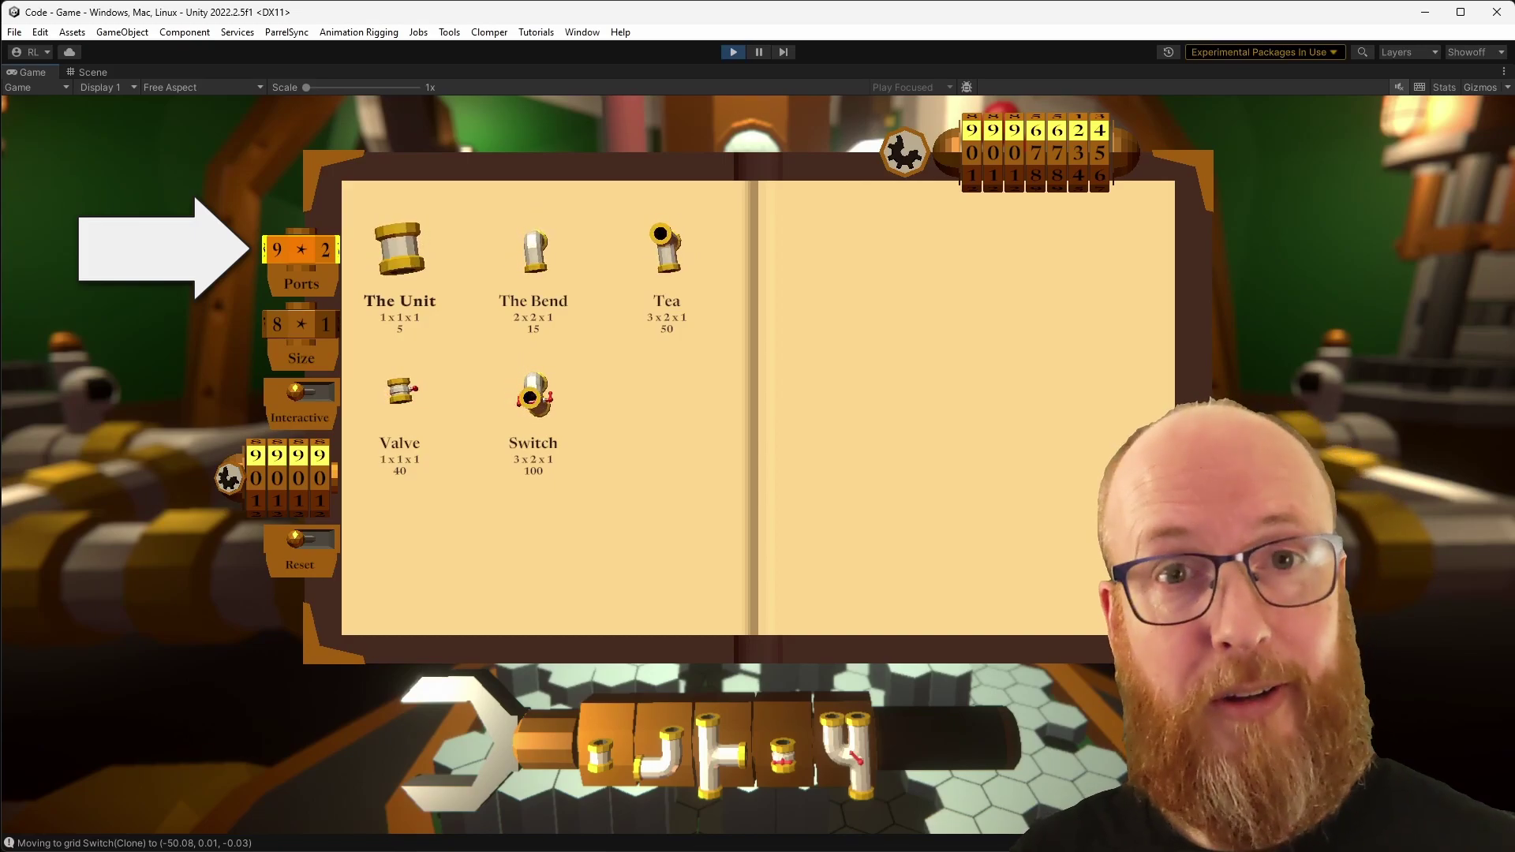
Filter the pipe catalogue by number of Ports, turning the dial through 5 and back to any
left_click(302, 250)
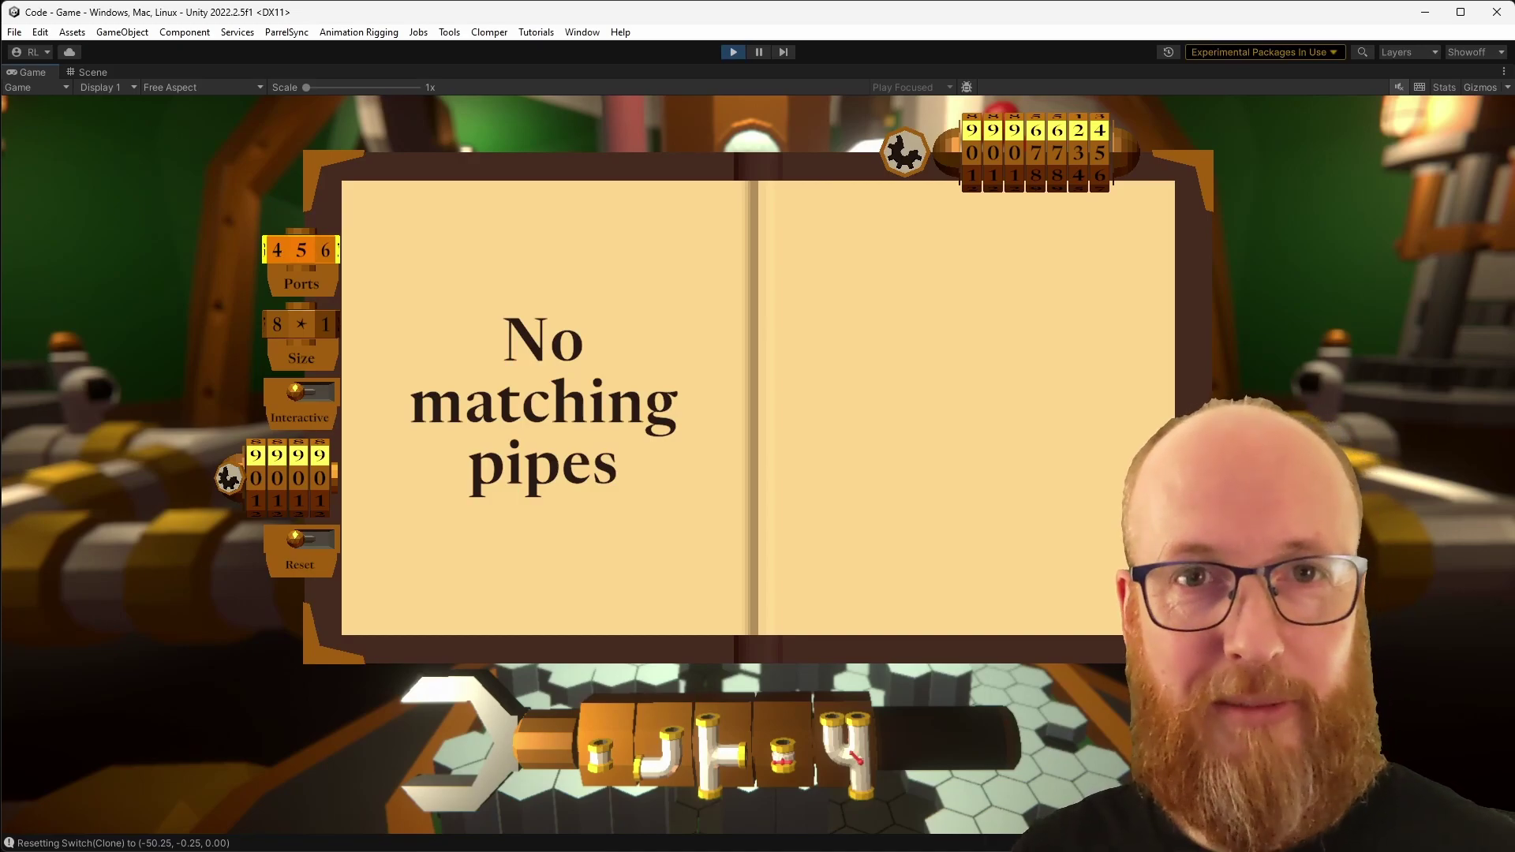
scroll(301, 251, "down", 2)
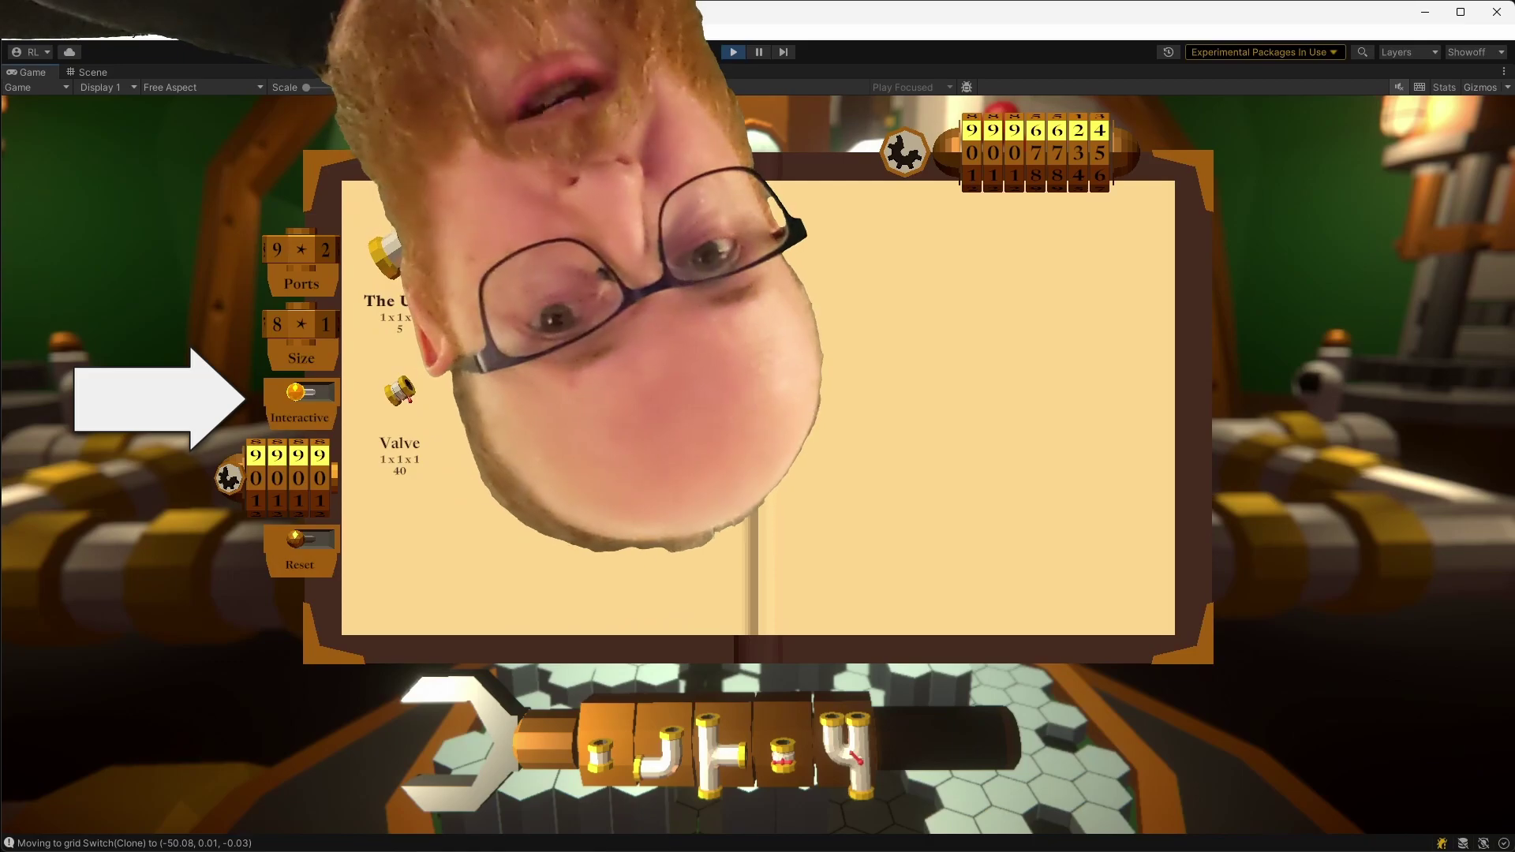
Toggle the pipe catalogue's Interactive filter on and off several times
left_click(298, 394)
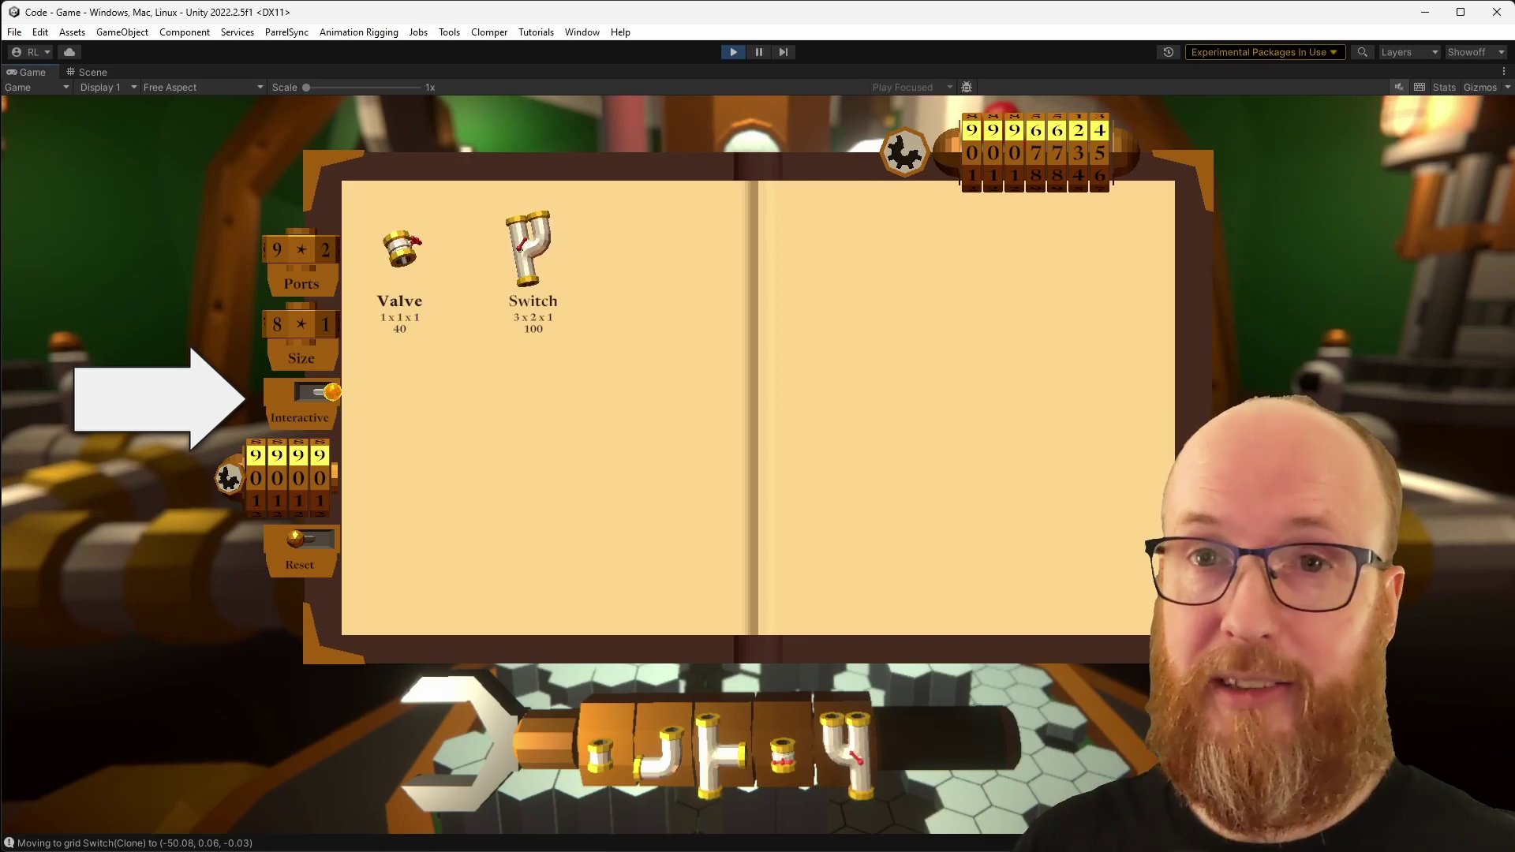
left_click(319, 392)
left_click(319, 392)
left_click(319, 392)
left_click(319, 392)
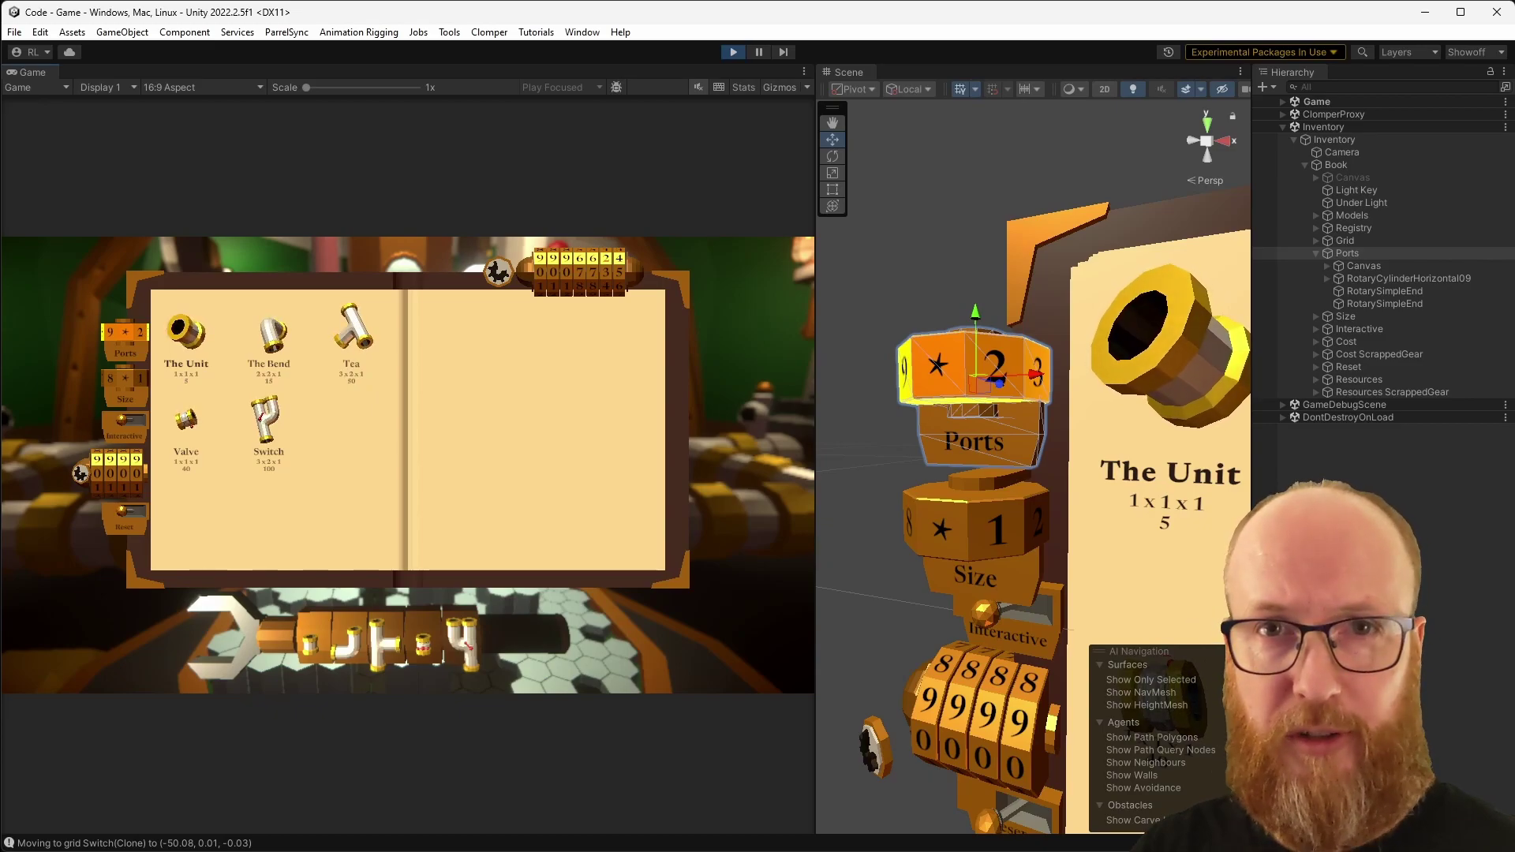
Turn the Size filter to 1 and select the Scrapped Gear Holder beside the cost counter in the scene
key("Right")
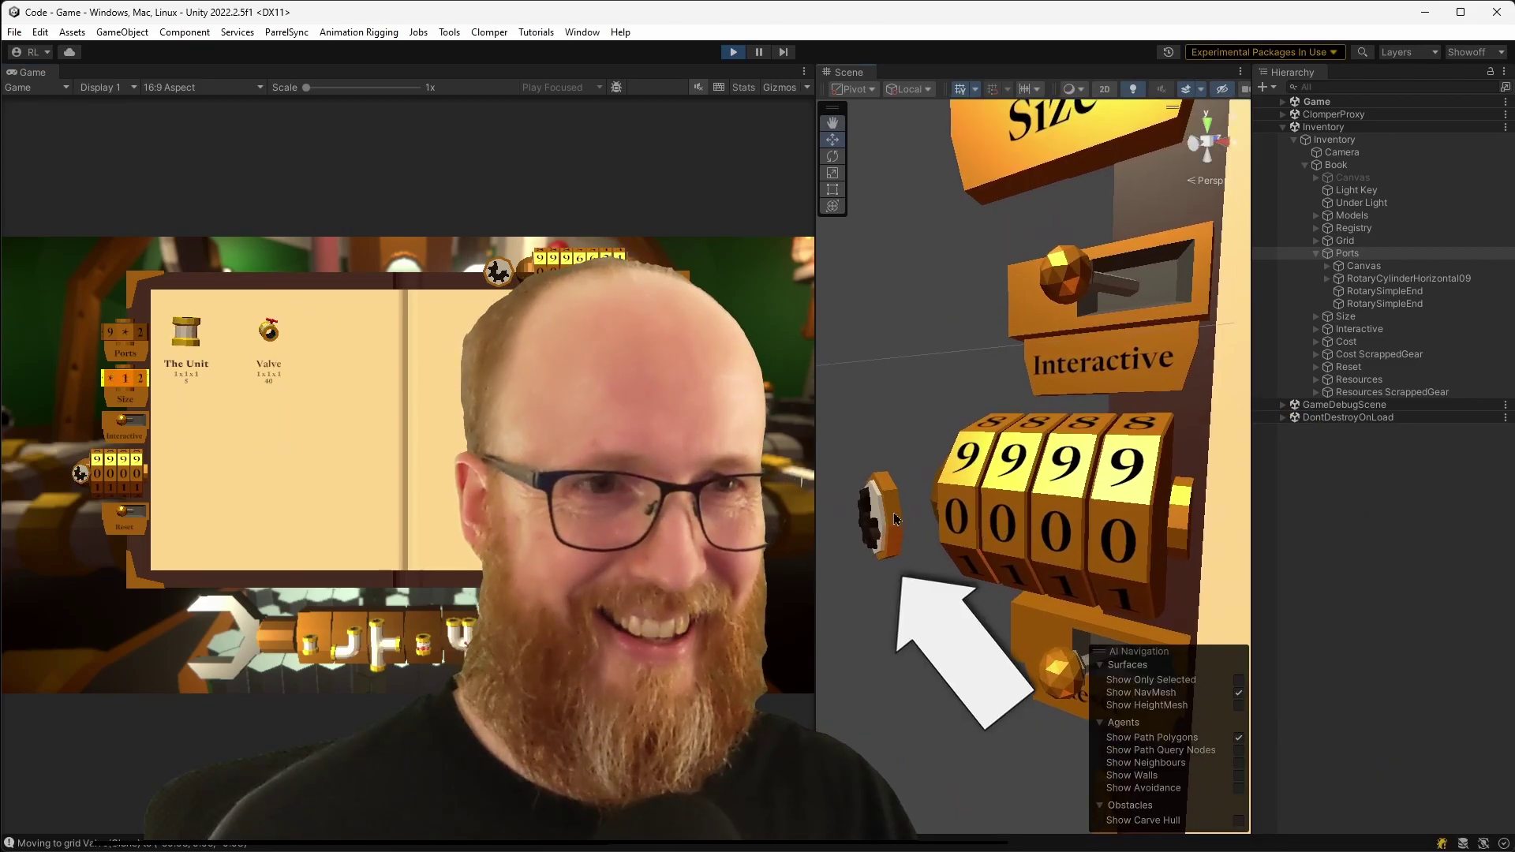
left_click(891, 513)
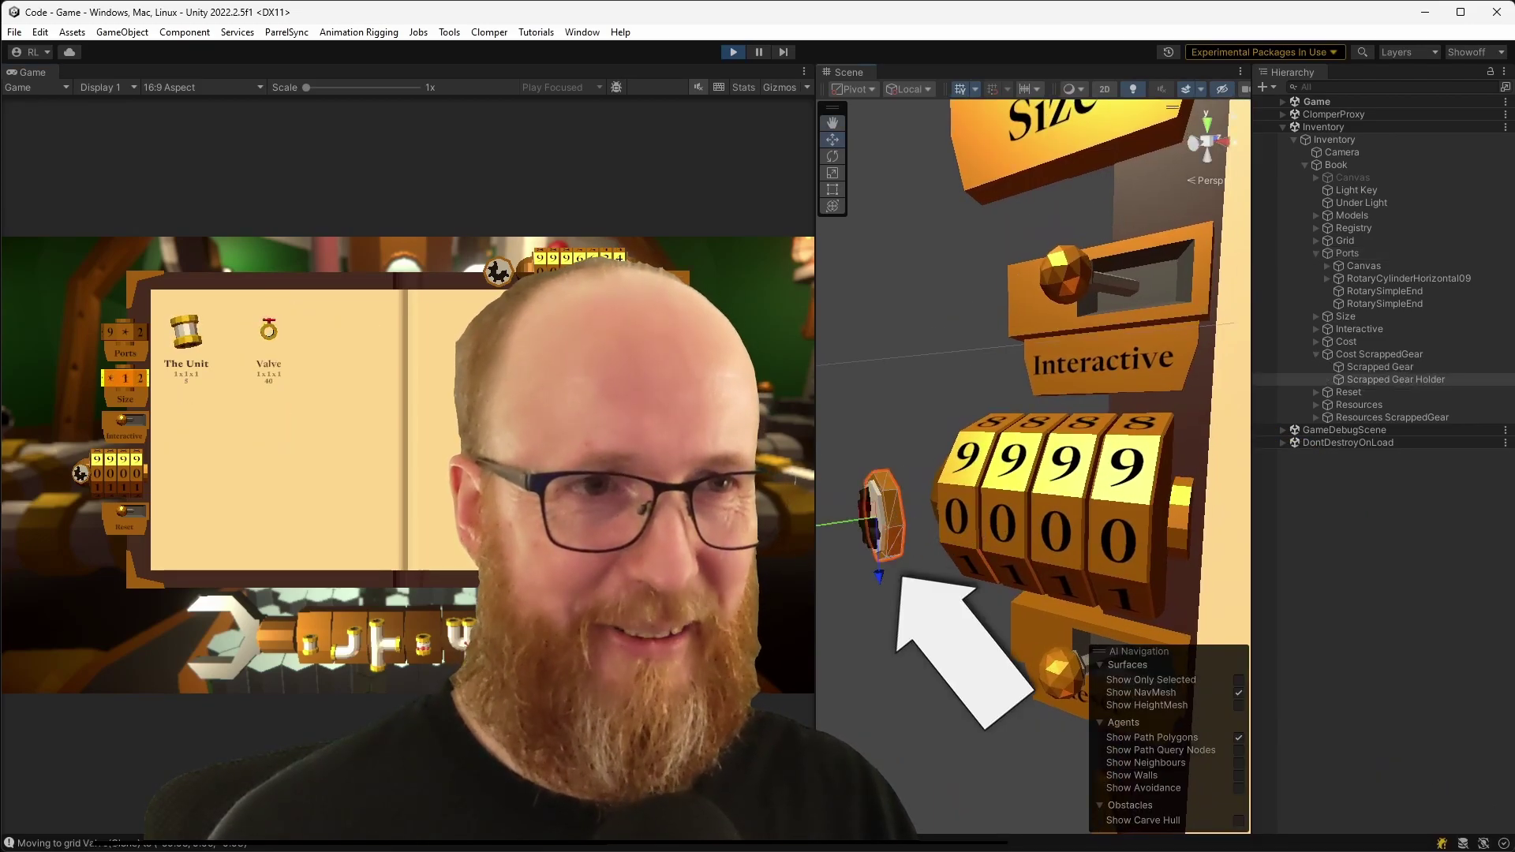
left_click(935, 557)
right_click_drag(932, 556, 981, 547)
right_click_drag(981, 547, 996, 550)
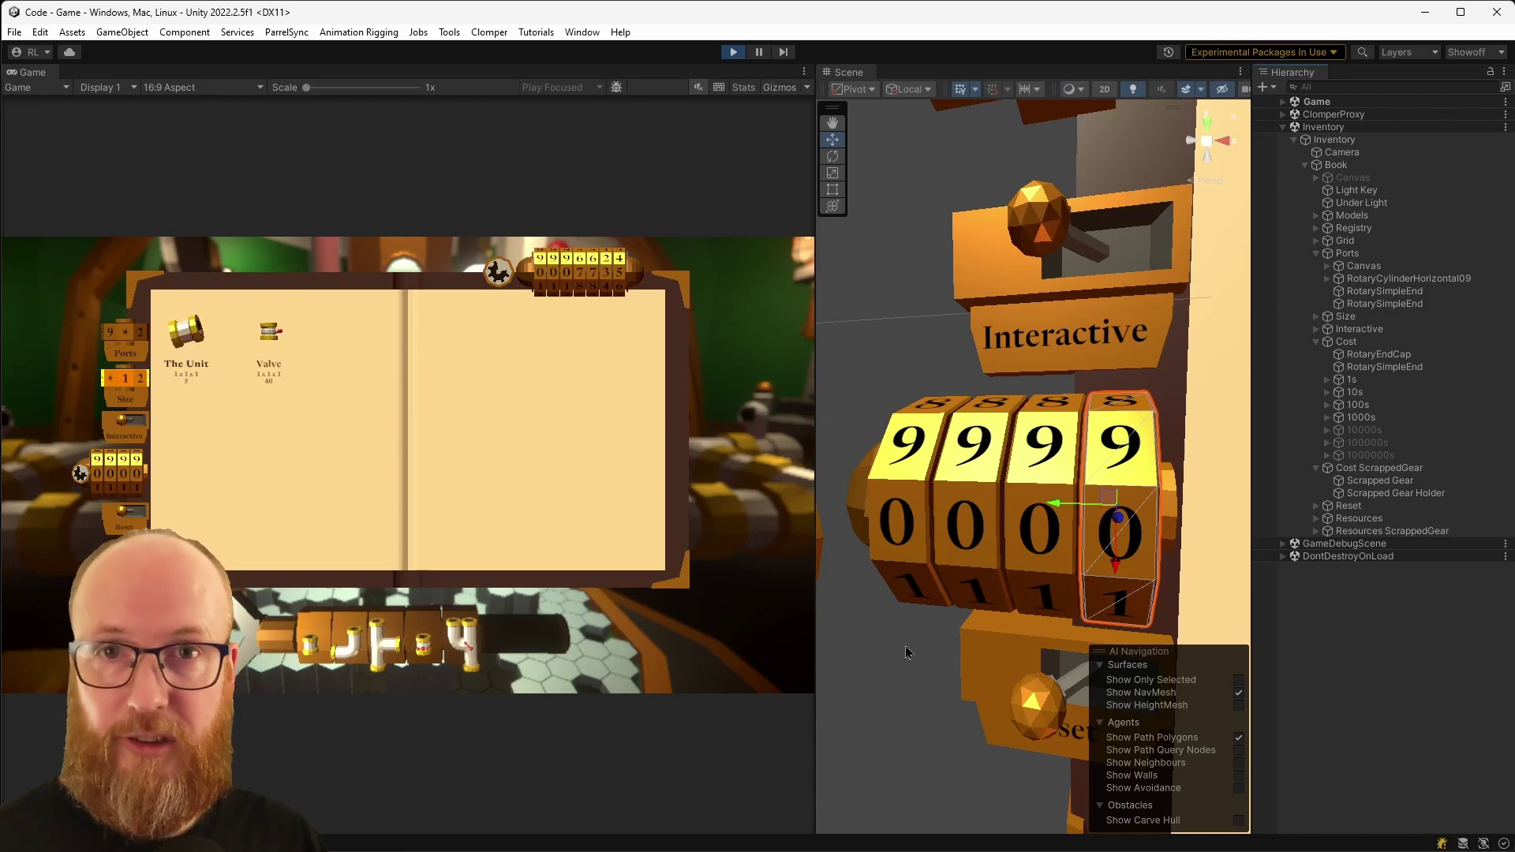
Select the Cost counter's 1s, 10s, 100s and 1000s digit wheels one after another, ending on the 1s
left_click(1385, 382)
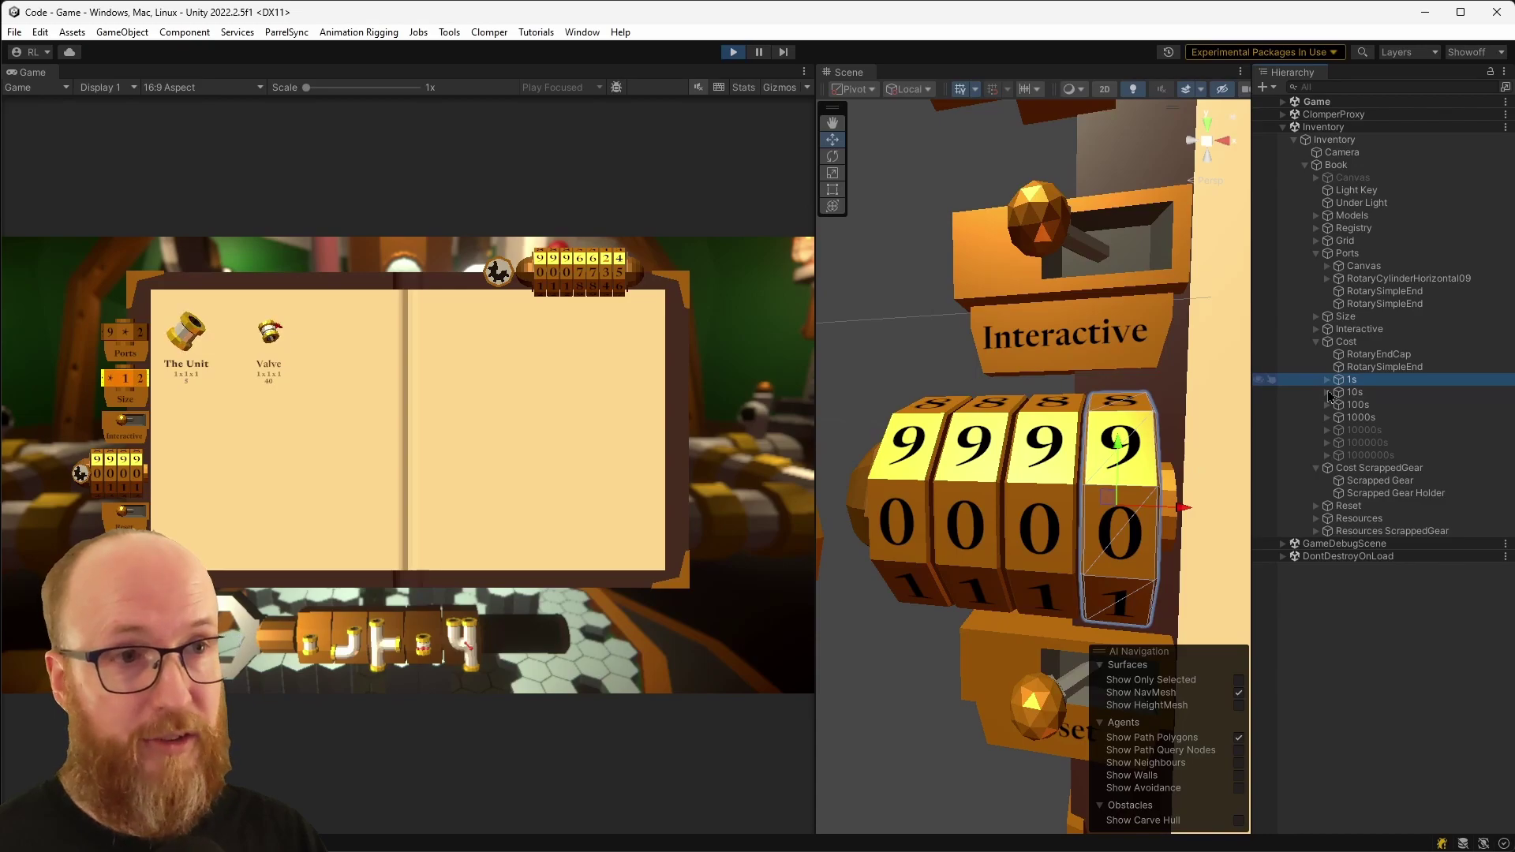
left_click(1375, 394)
left_click(1369, 406)
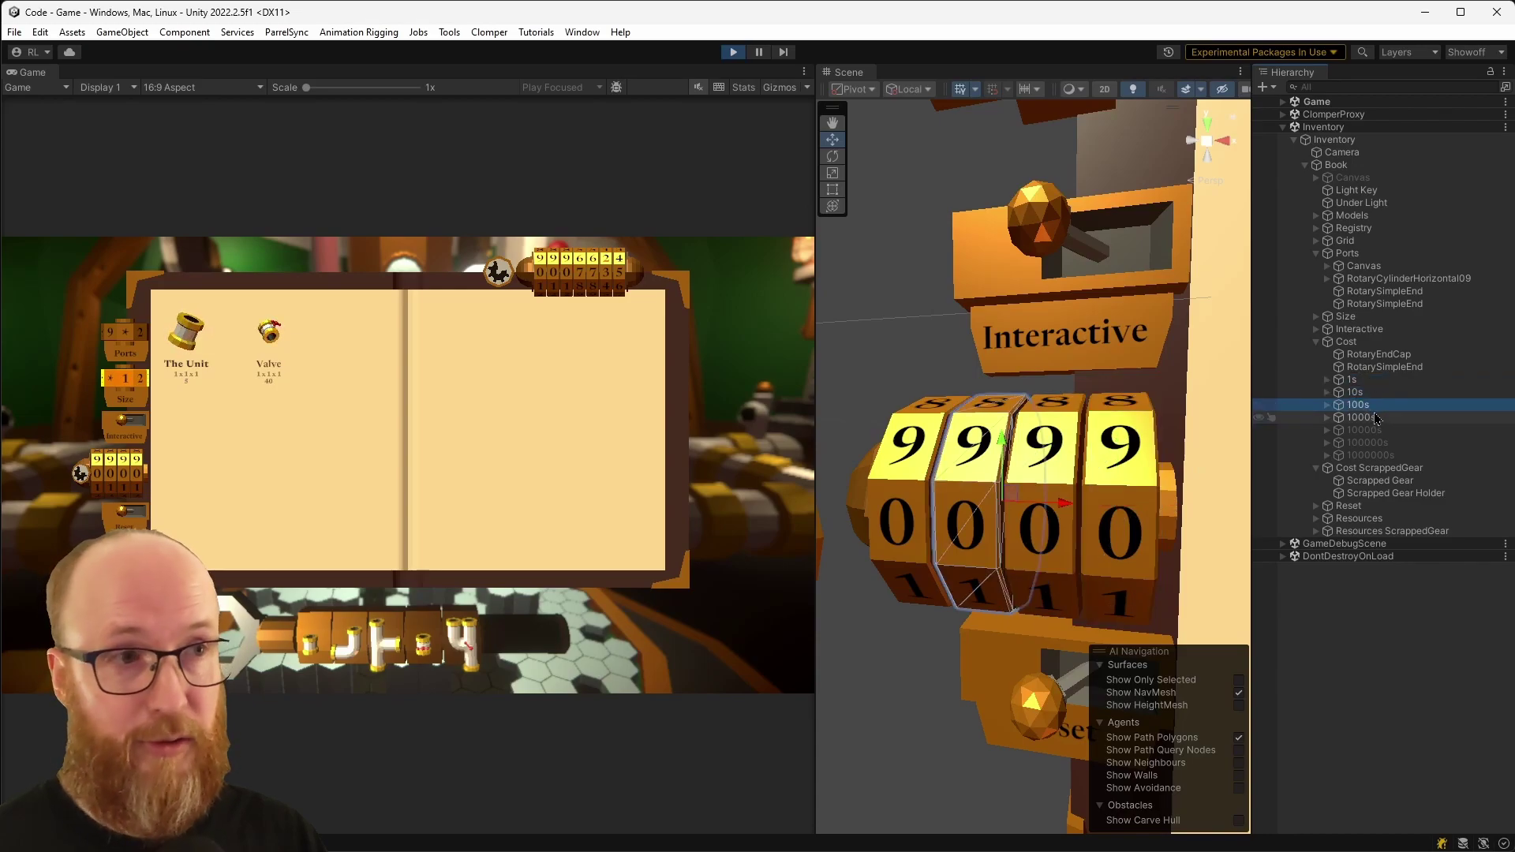
left_click(1378, 419)
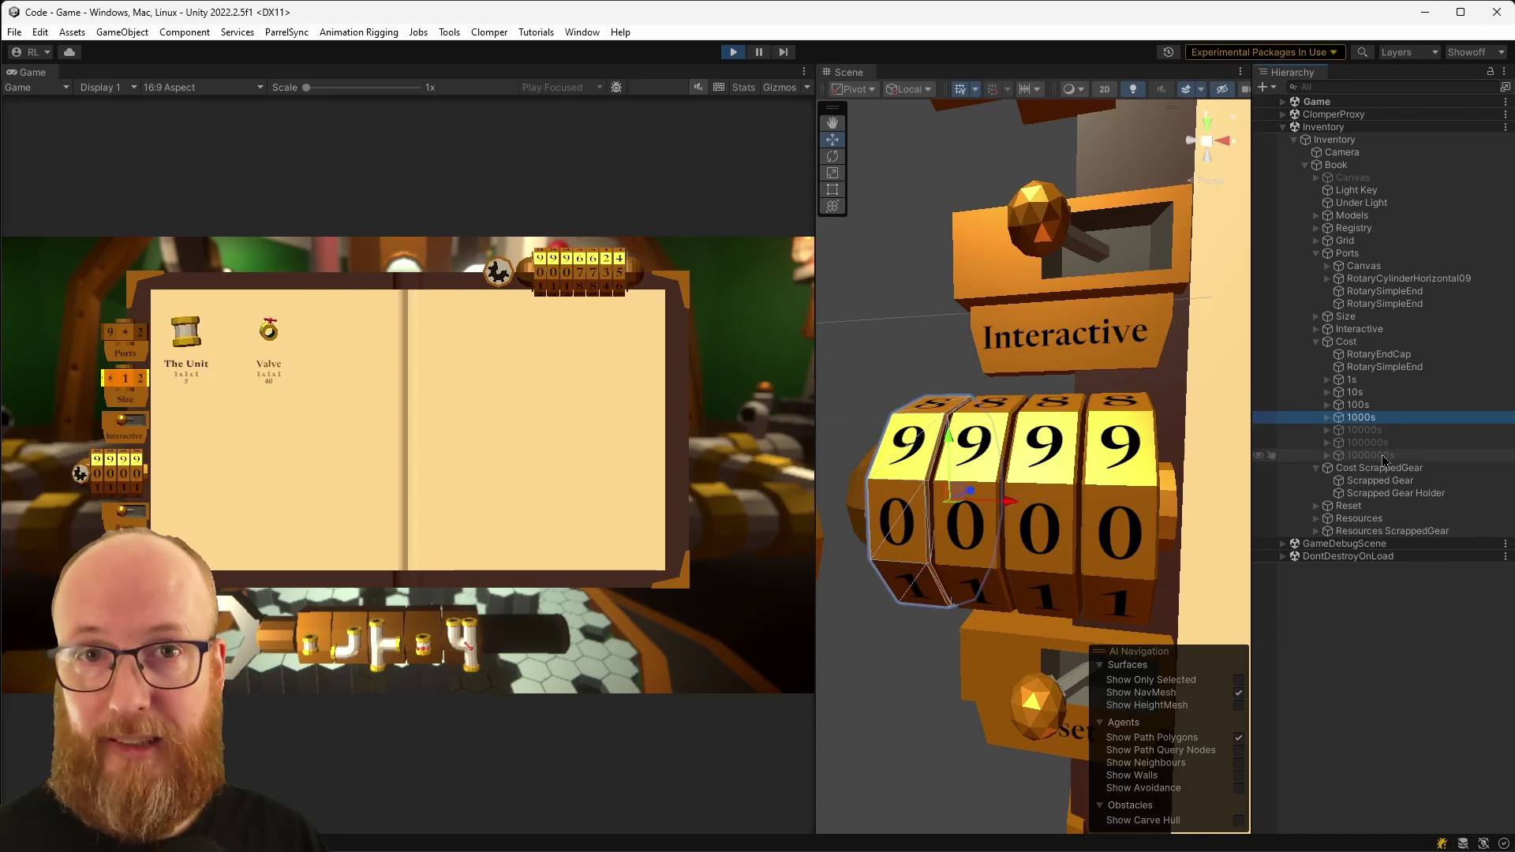
left_click(1366, 381)
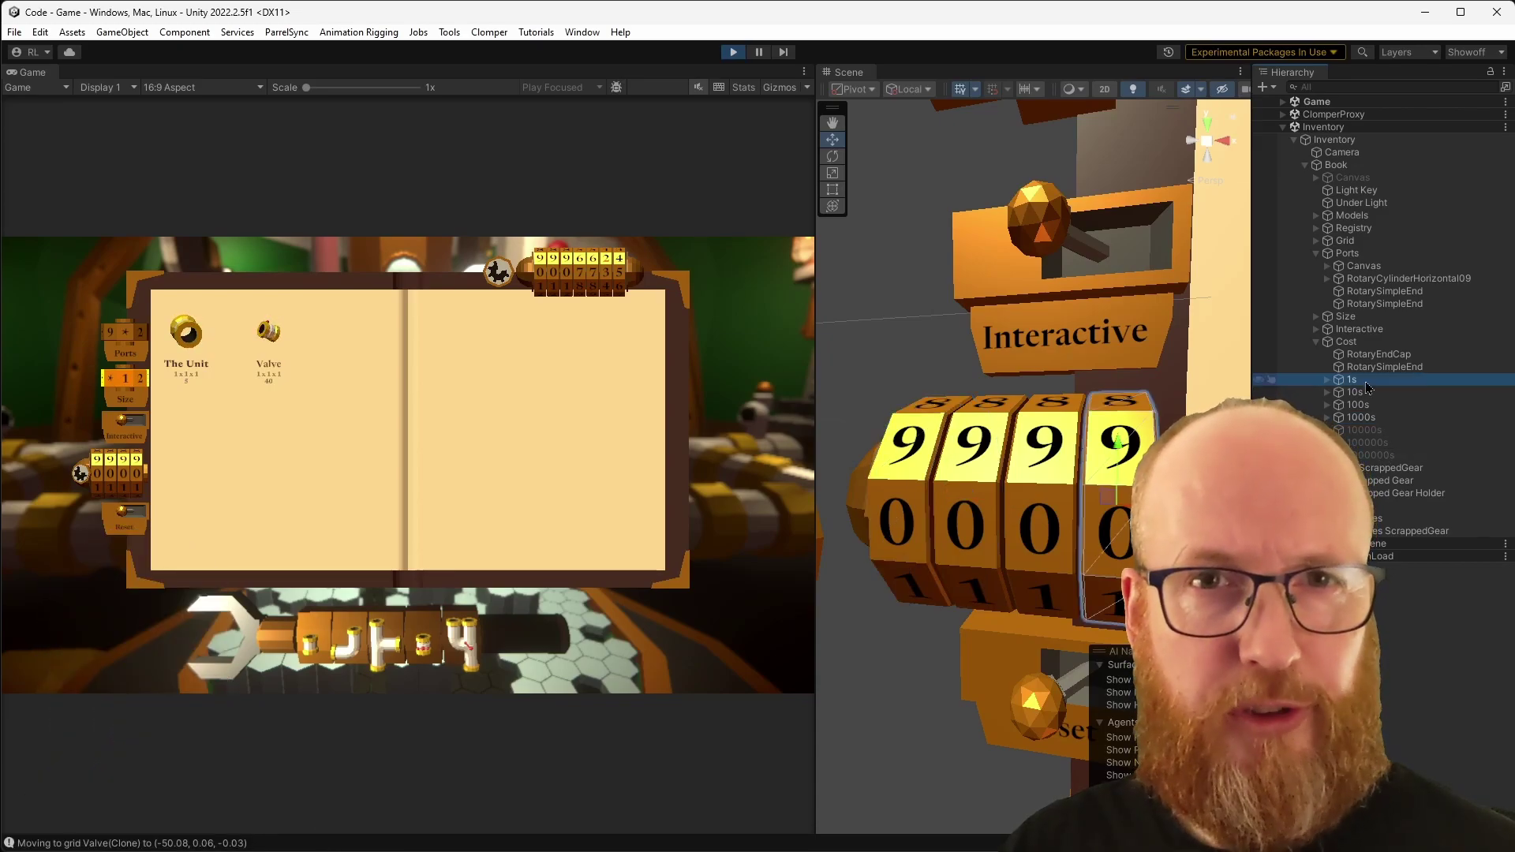
Turn the Size filter dial through its values, including 2, and set it back to any (*)
middle_click_drag(1148, 389, 1126, 768)
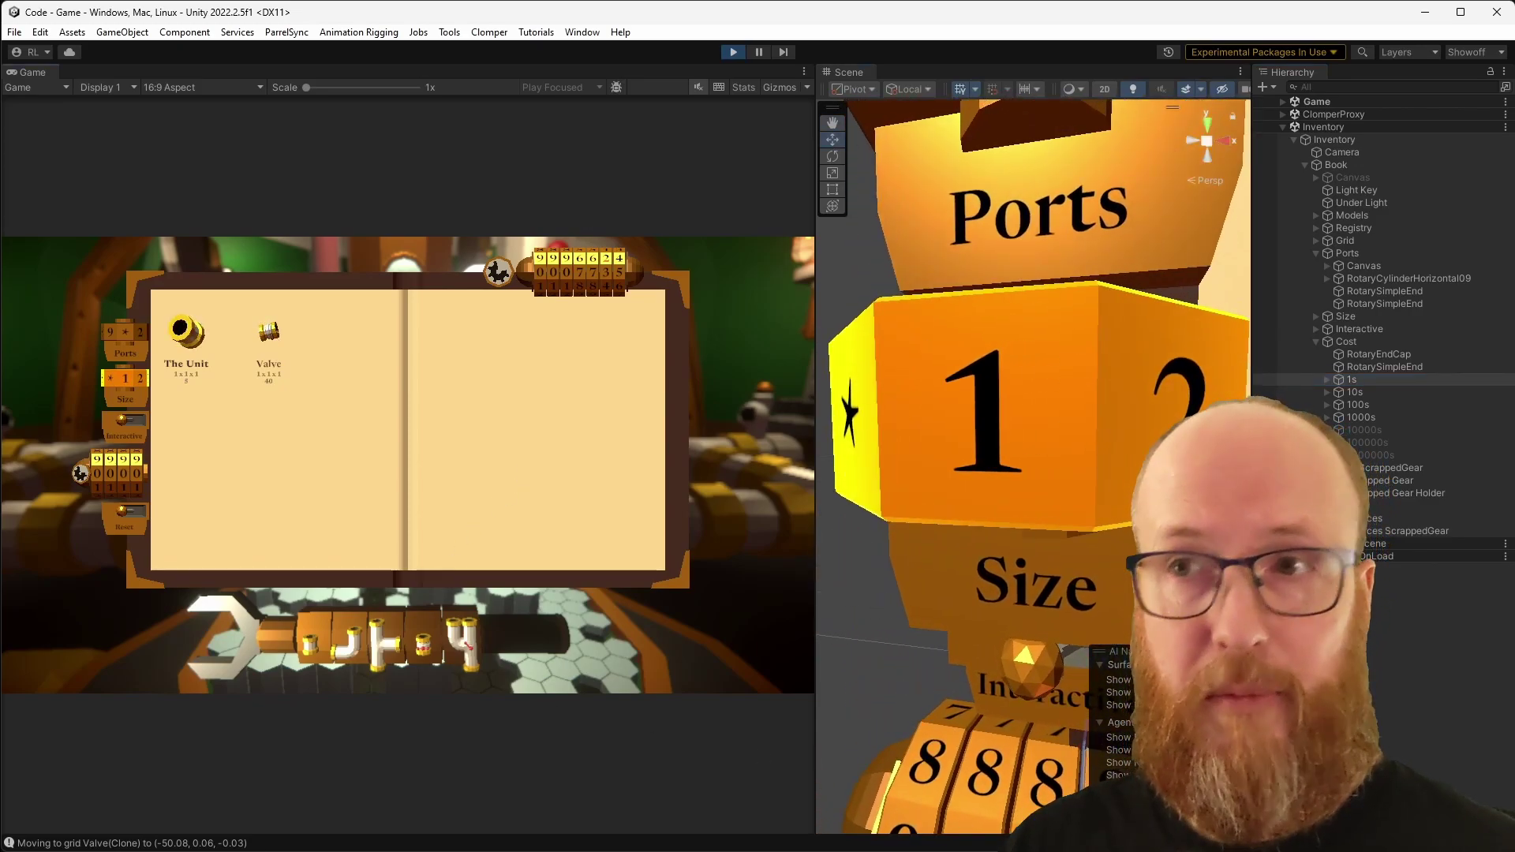
scroll(125, 379, "down", 1)
scroll(125, 379, "up", 1)
scroll(125, 379, "up", 1)
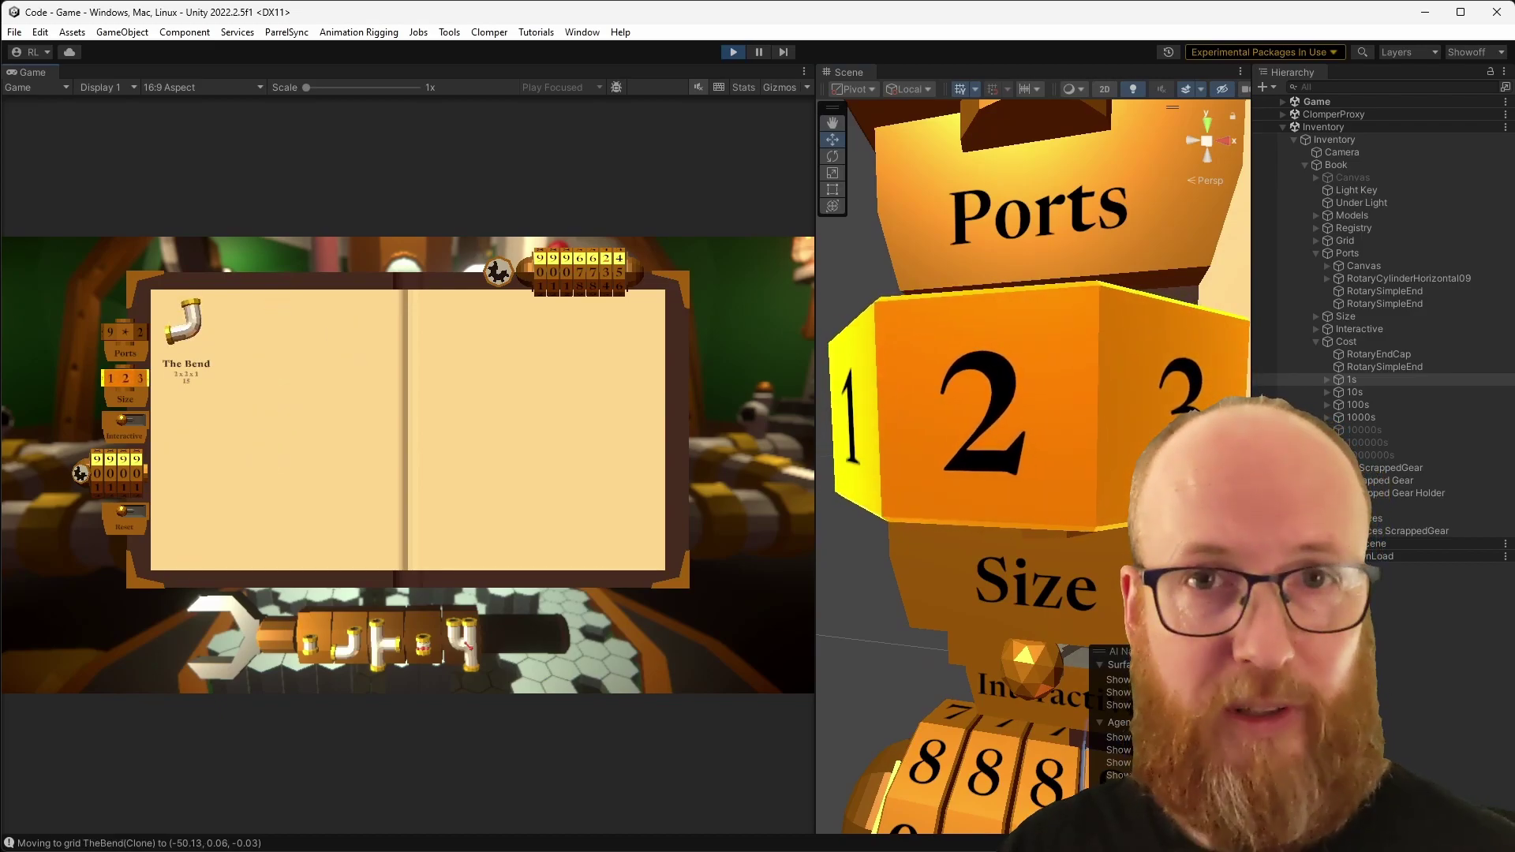
scroll(125, 379, "up", 1)
scroll(125, 379, "up", 1)
scroll(124, 379, "down", 3)
scroll(125, 379, "down", 1)
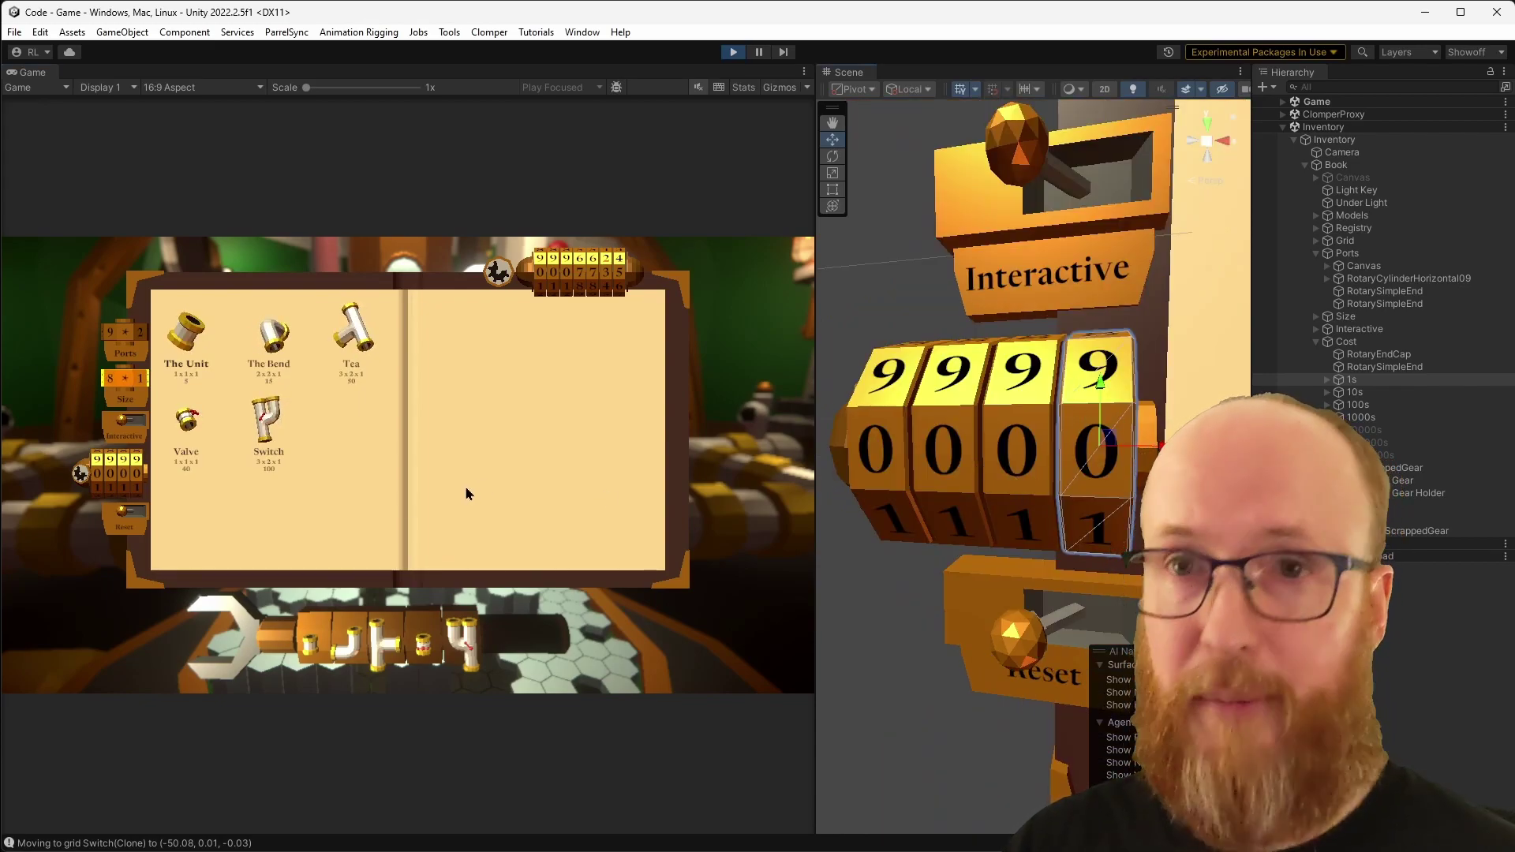
Turn the Cost filter counter to 0699 and select its 1s, 10s and 100s wheels in turn
scroll(137, 474, "down", 1)
scroll(136, 473, "down", 20)
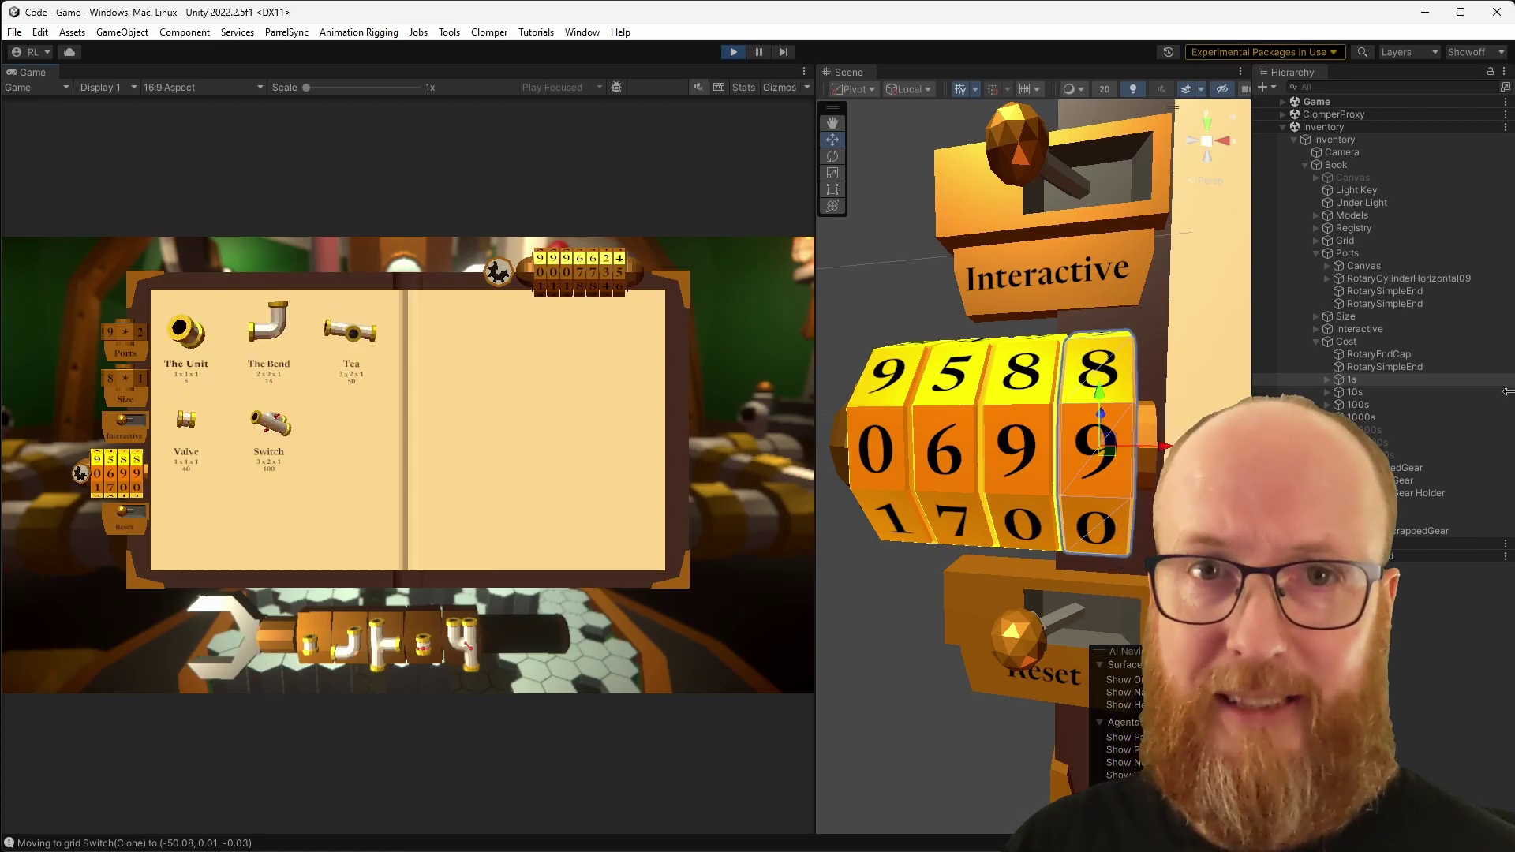
left_click(1374, 382)
left_click(1375, 400)
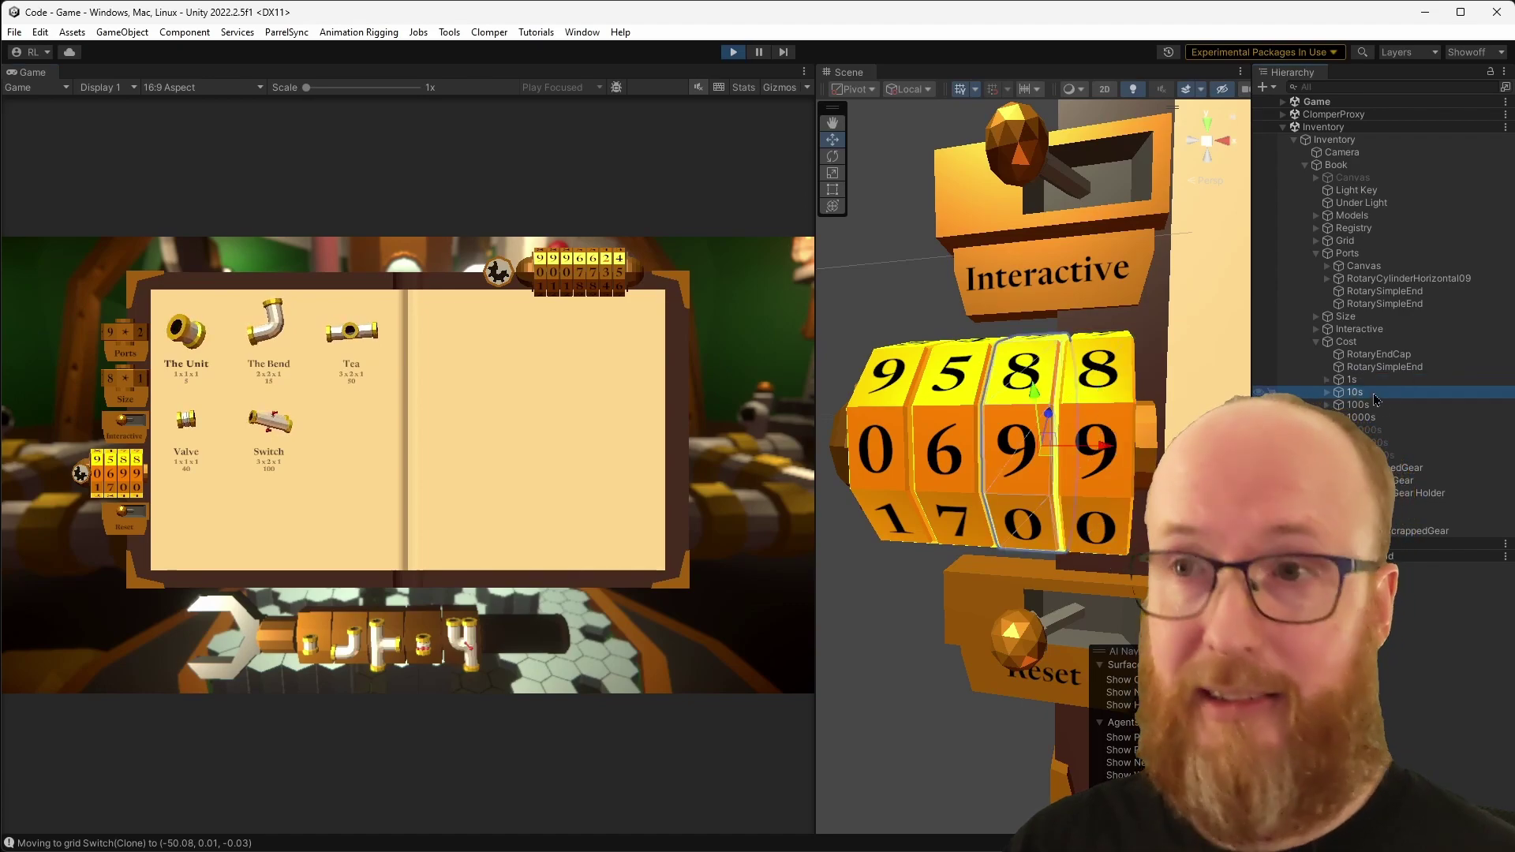
left_click(1373, 405)
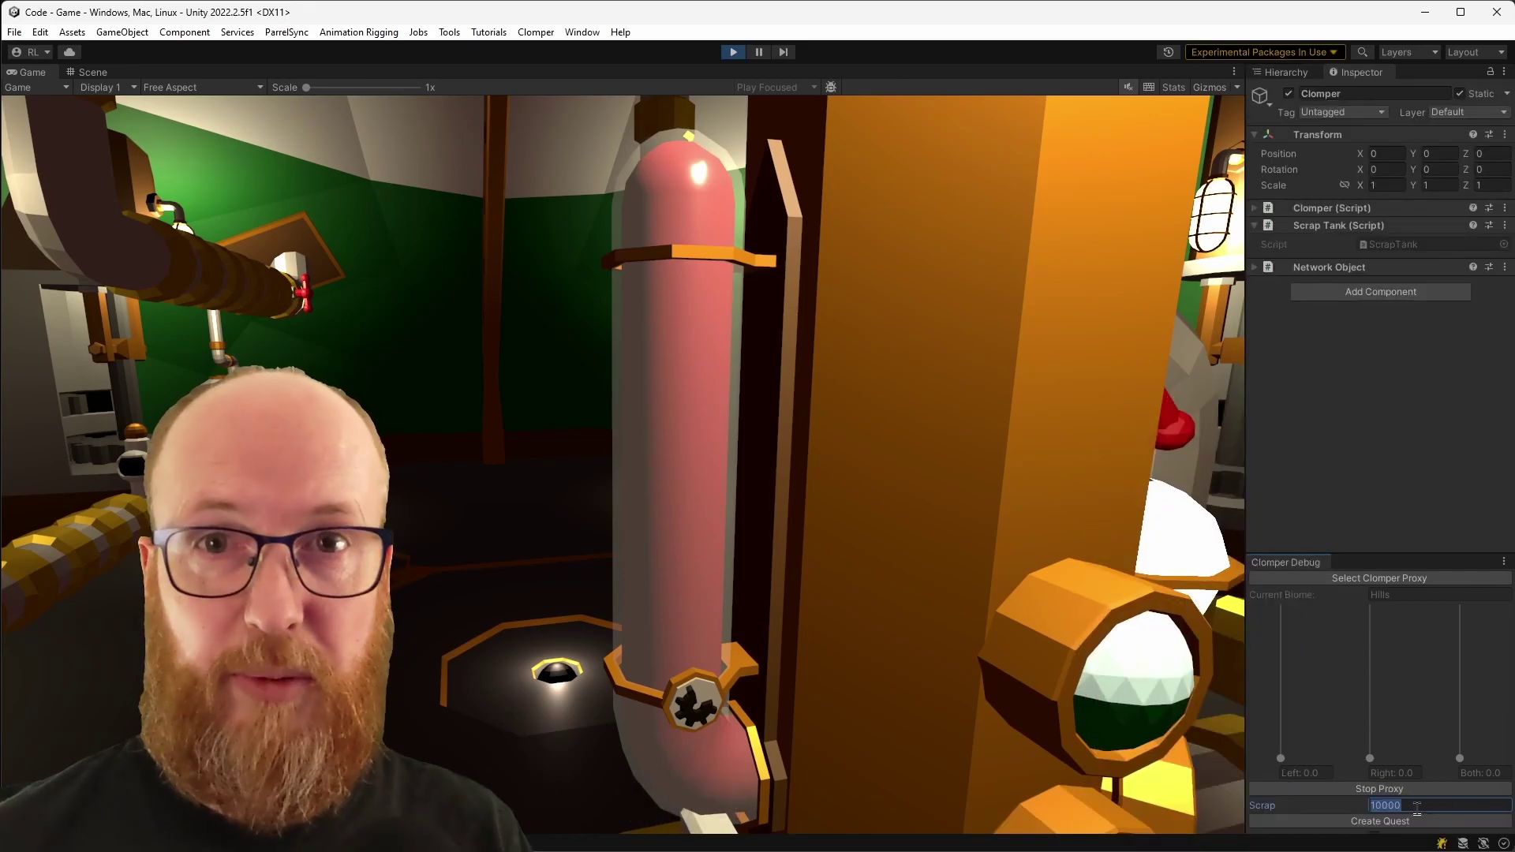
Set the available Scrap to 1000 and return to pipe building
type("1000")
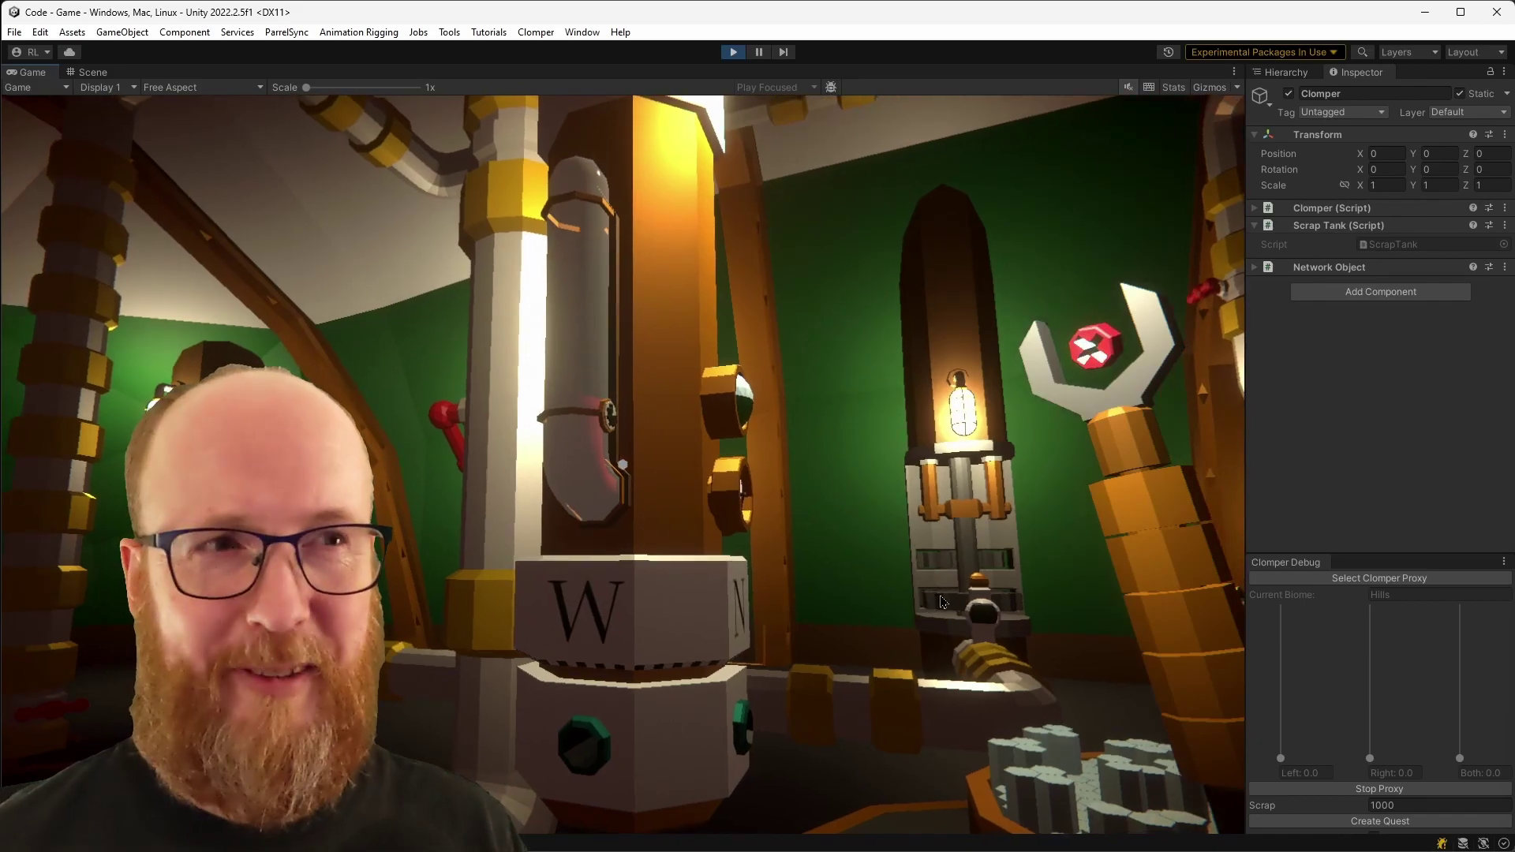
key("Tab")
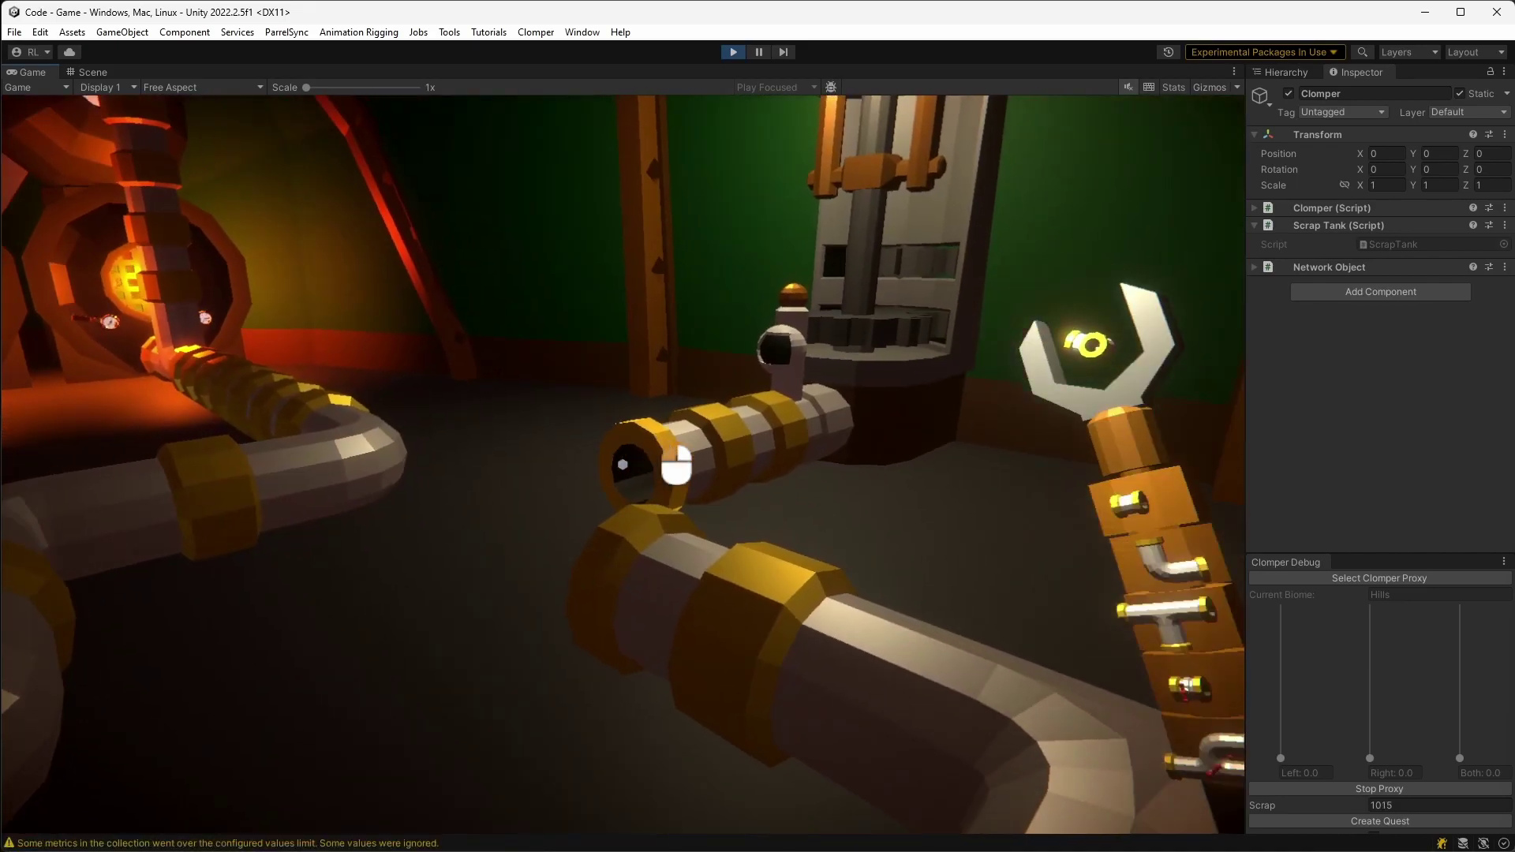
Extend the engine's open pipe with The Bend pieces and attach a series of Switch pipes to the open ends
left_click(623, 464)
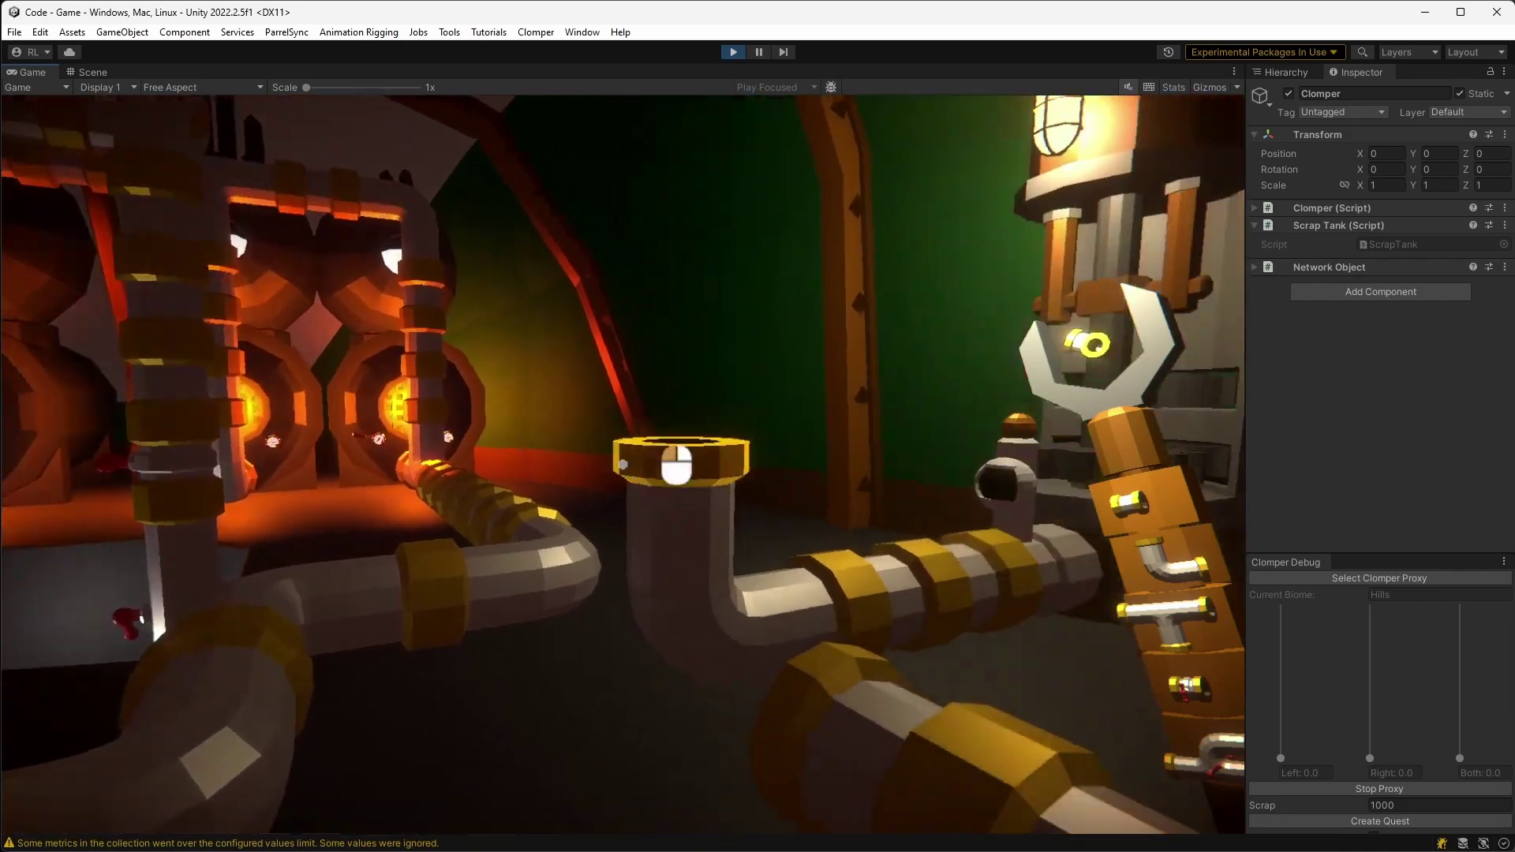
left_click(622, 464)
scroll(622, 464, "down", 3)
left_click(622, 464)
left_click(622, 464)
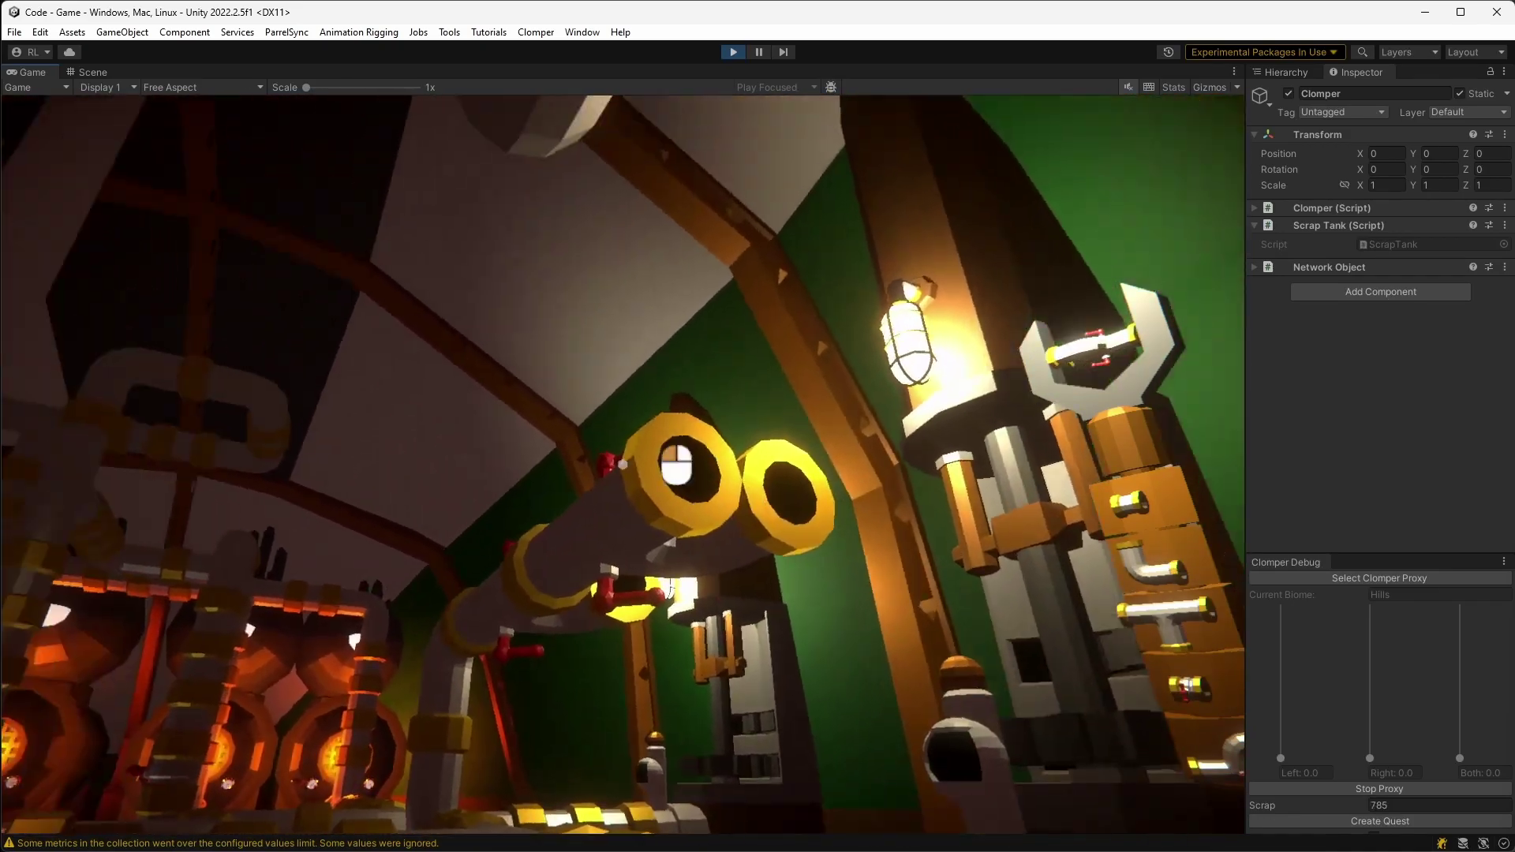
left_click(622, 464)
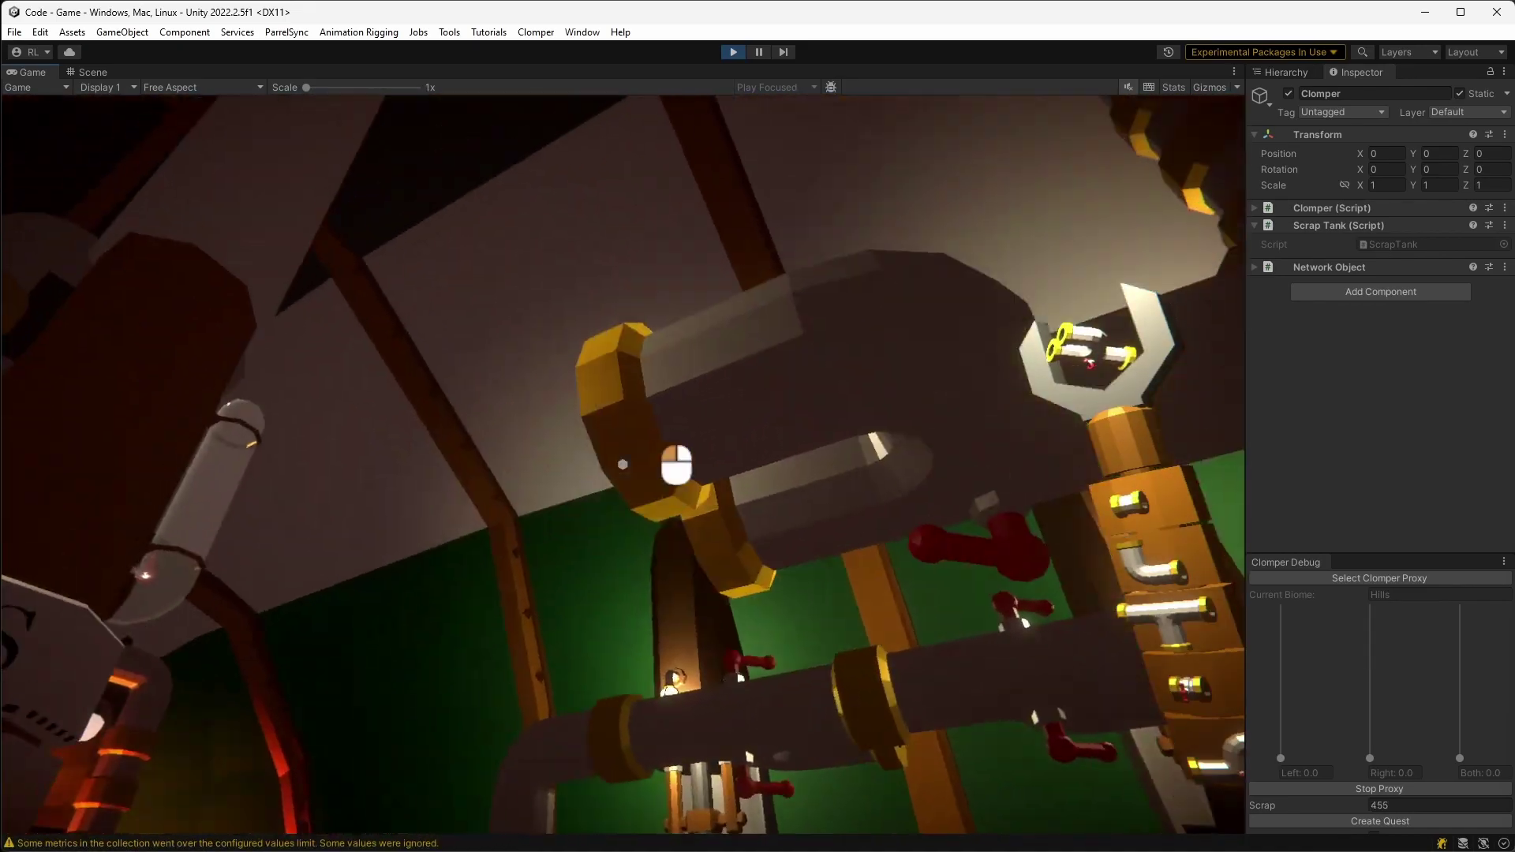
left_click(623, 464)
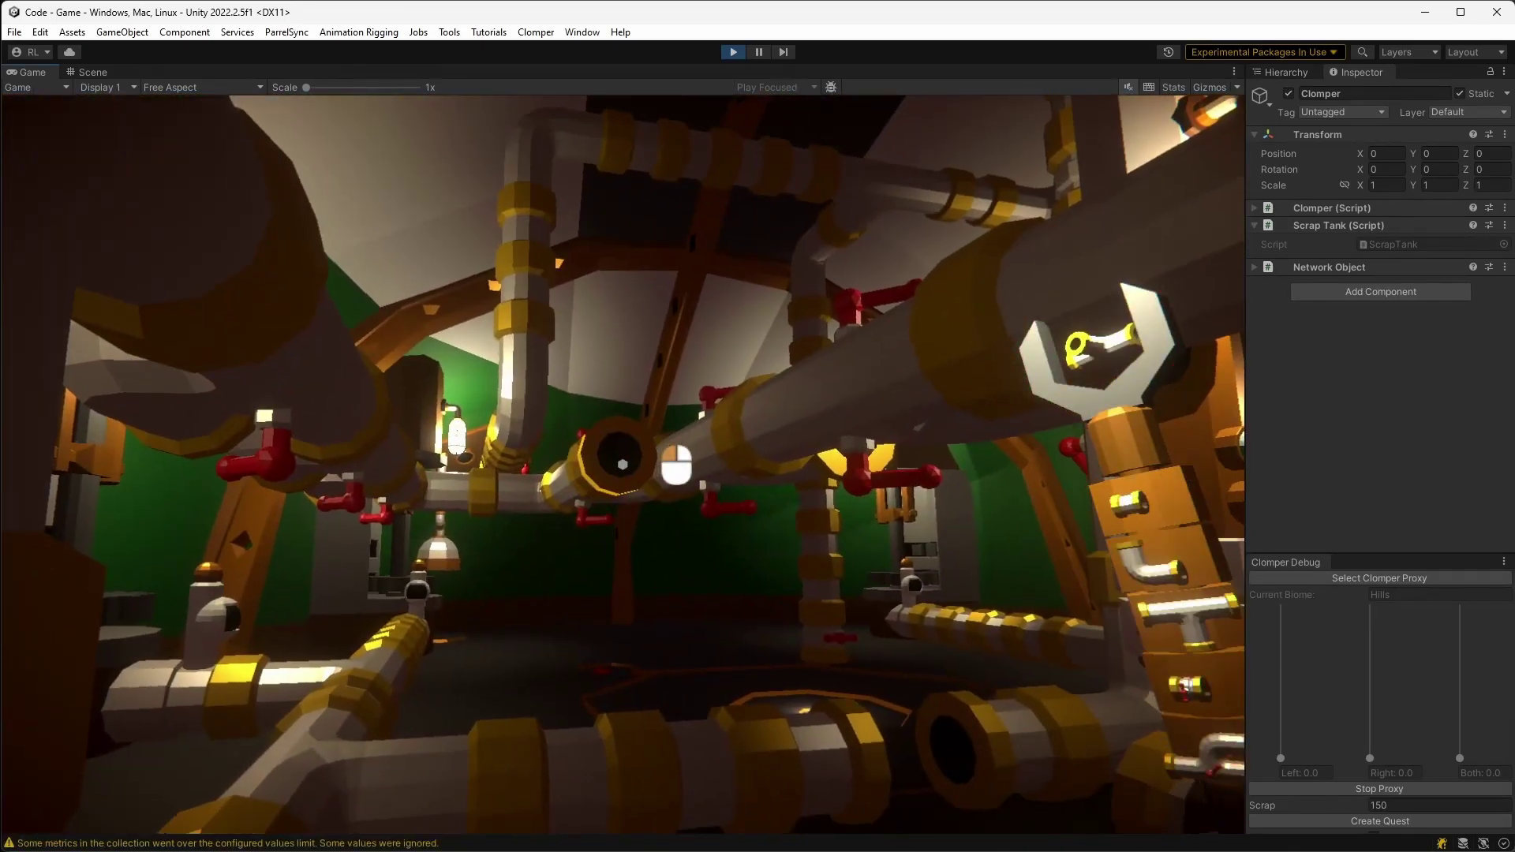
Check the Switch pipe with the remaining scrap, and attach a Tea pipe to the open end of the upright bend
key("e")
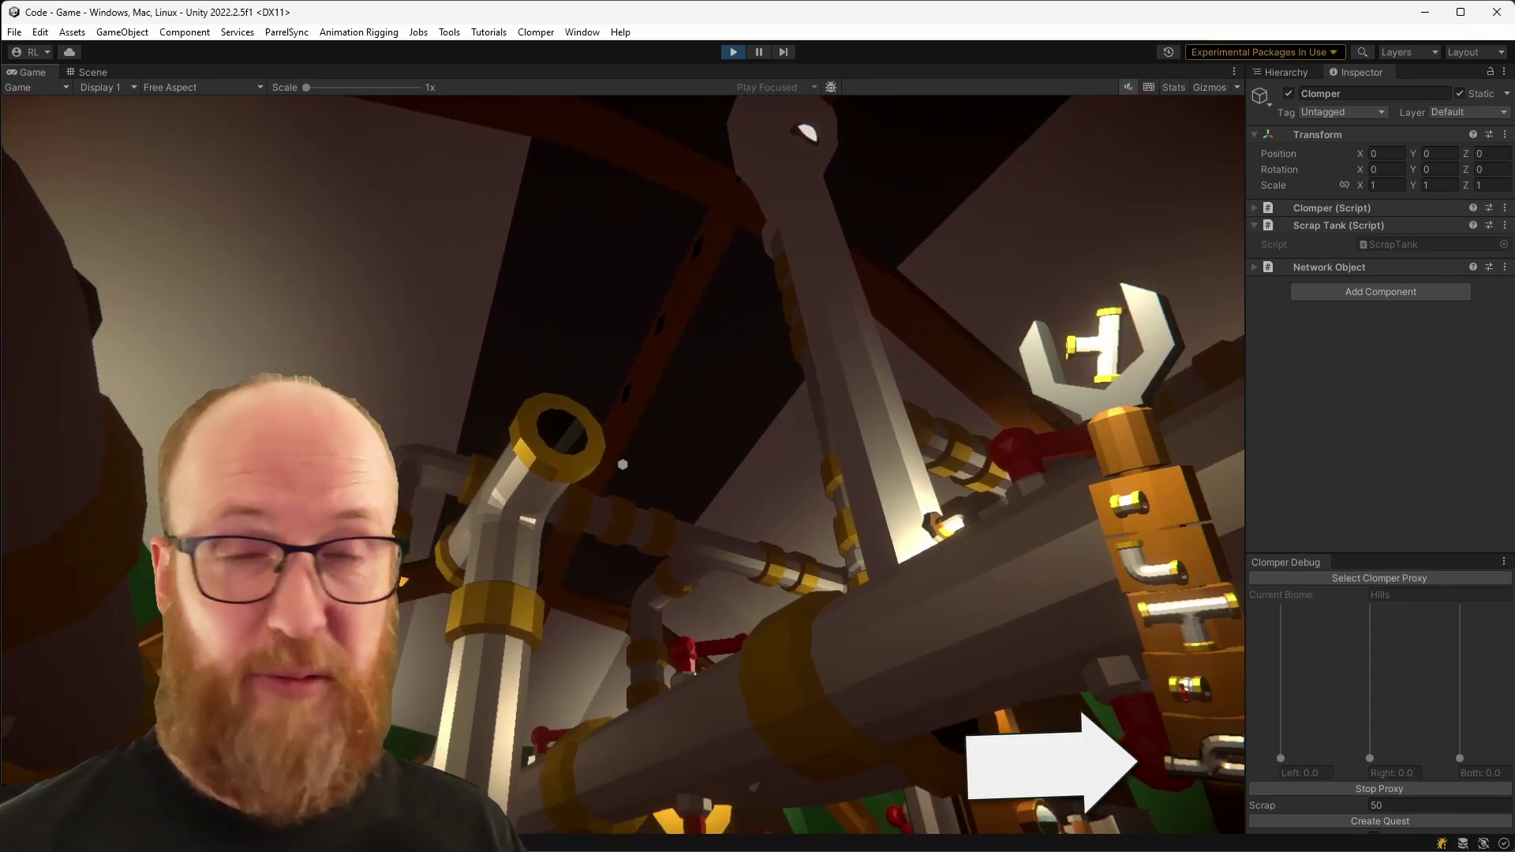
scroll(623, 464, "down", 2)
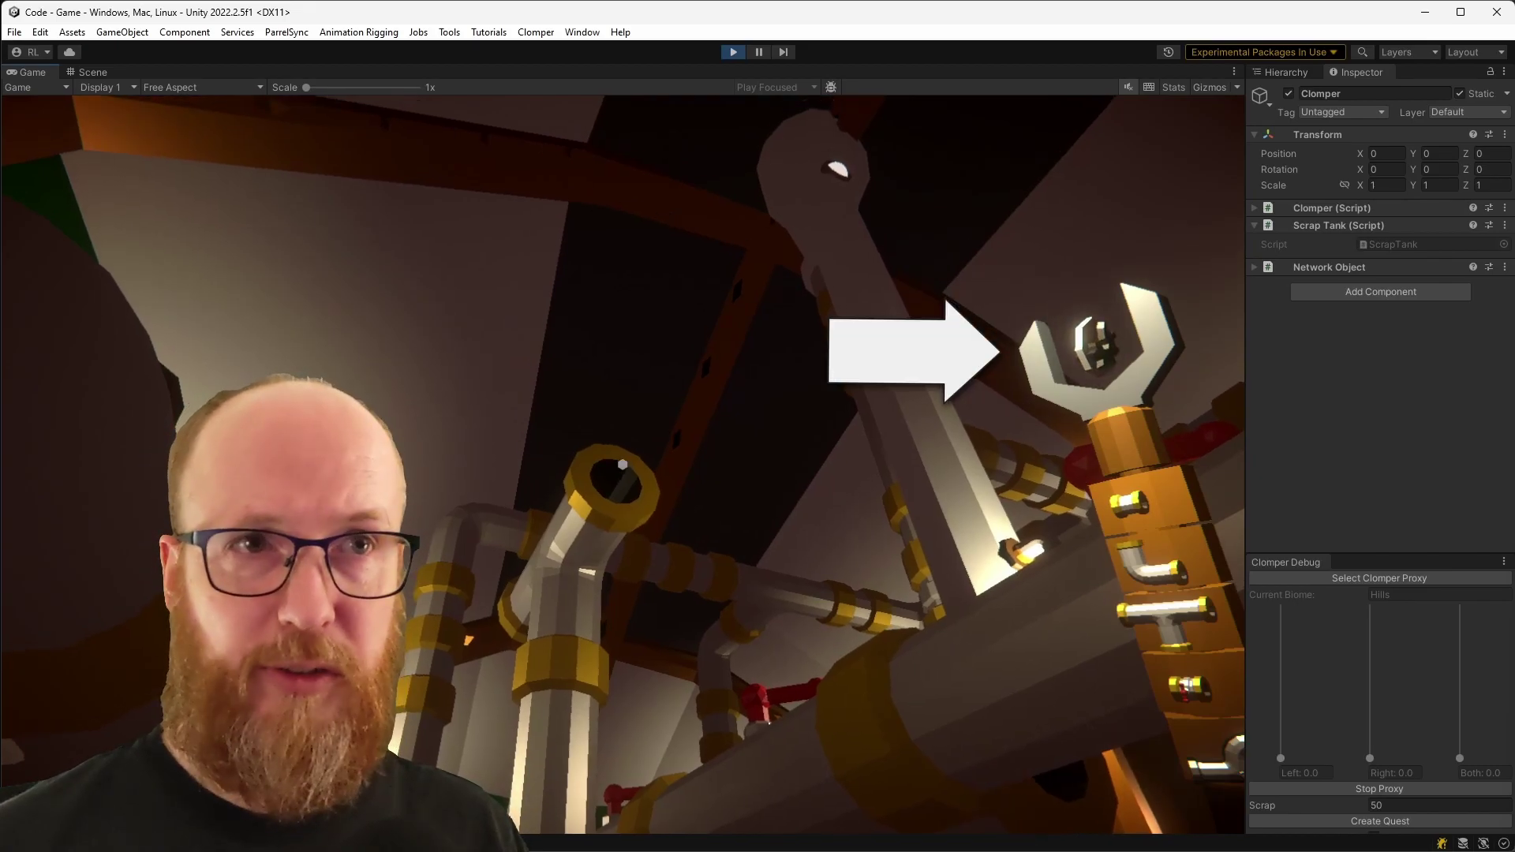
scroll(622, 464, "up", 3)
left_click(623, 464)
scroll(622, 464, "down", 3)
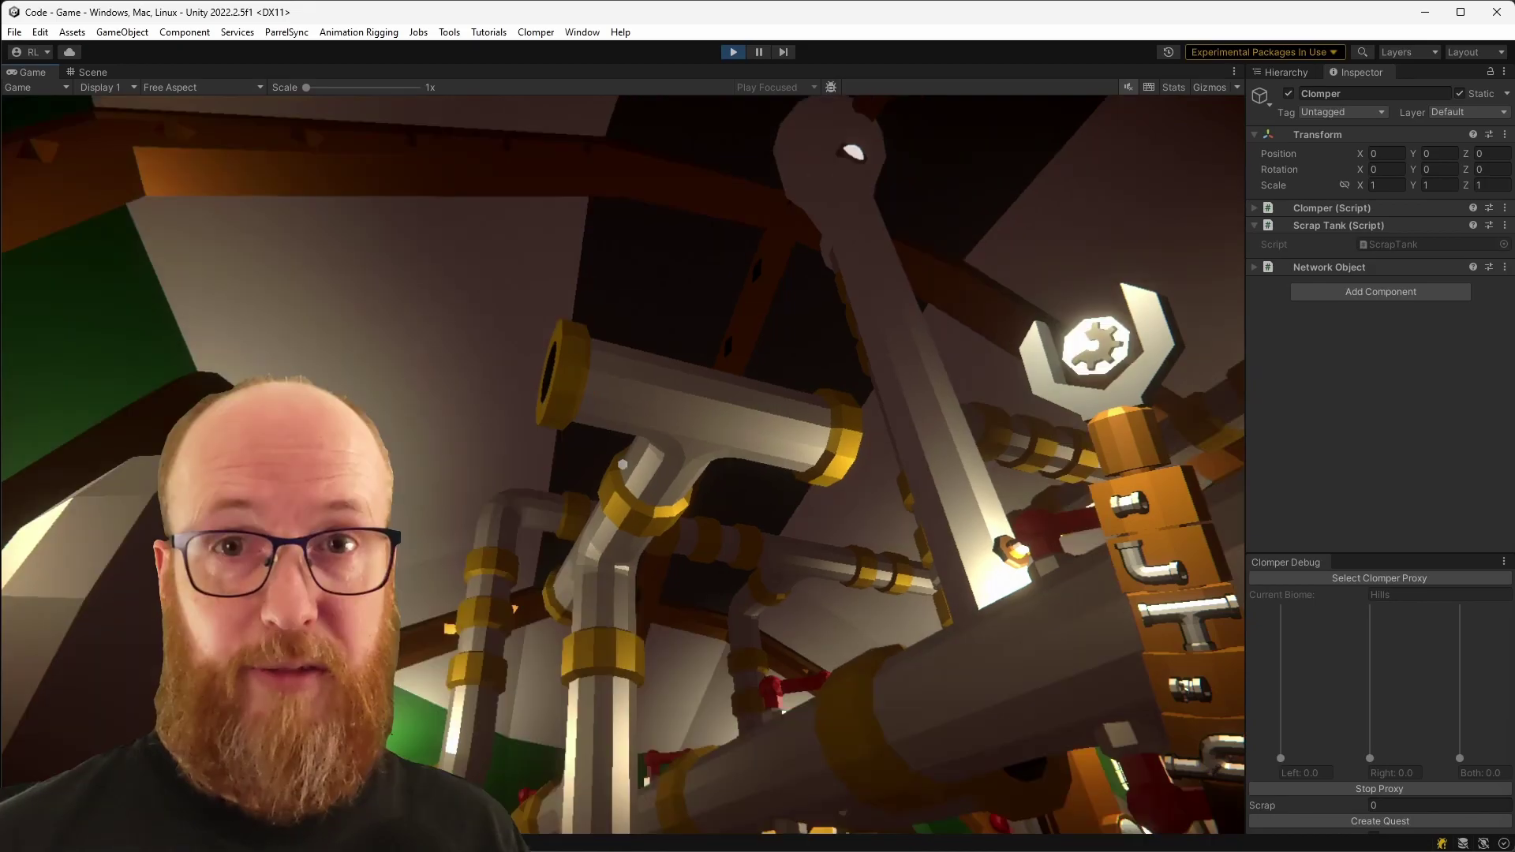
Remove the Tea pipe from the upright bend and switch the wrench back to building
right_click(622, 464)
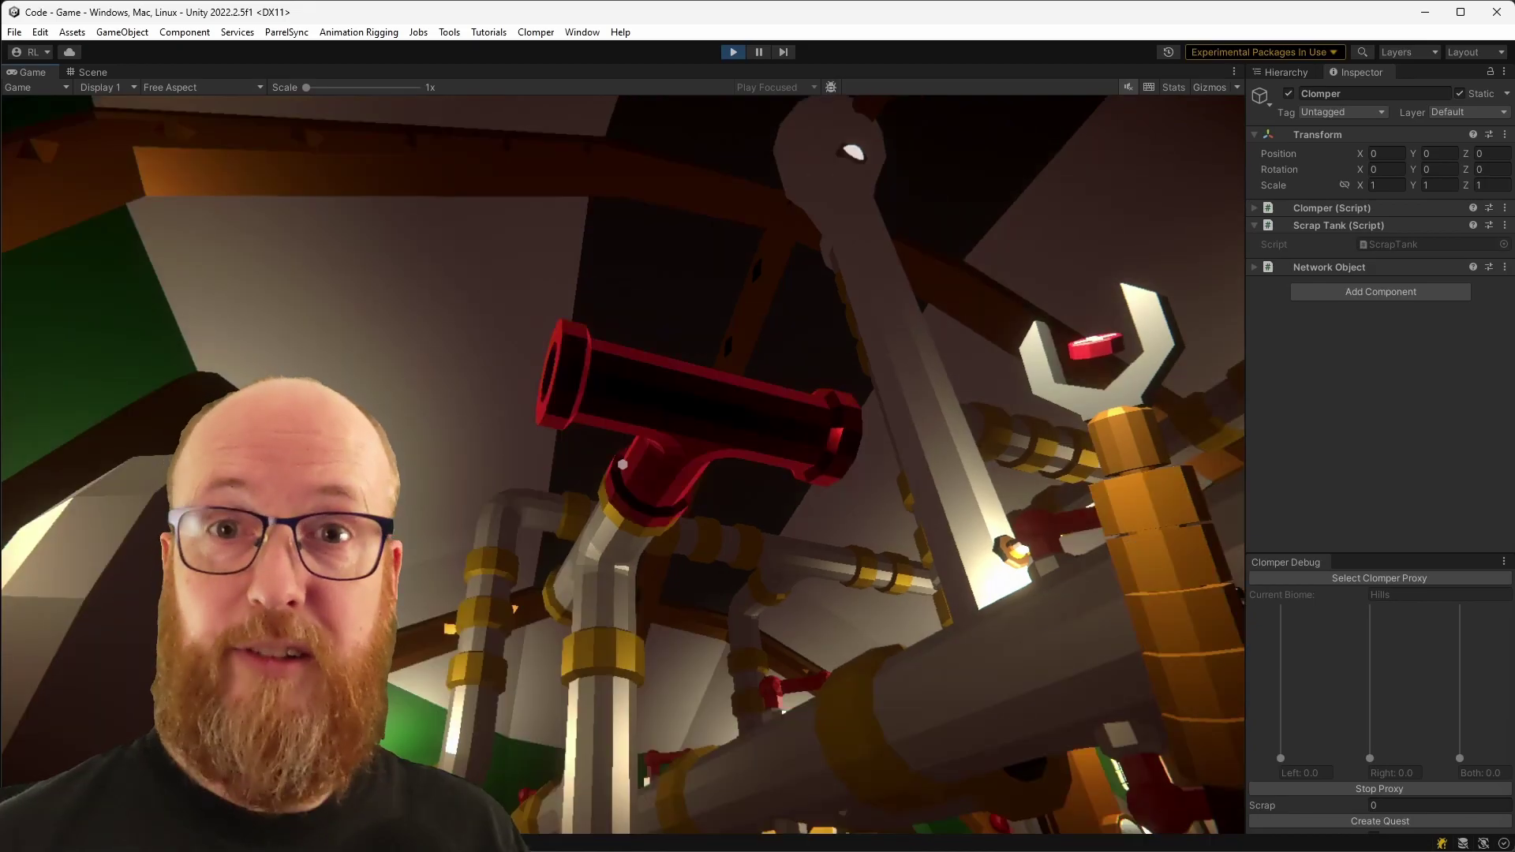
left_click(623, 464)
right_click(623, 464)
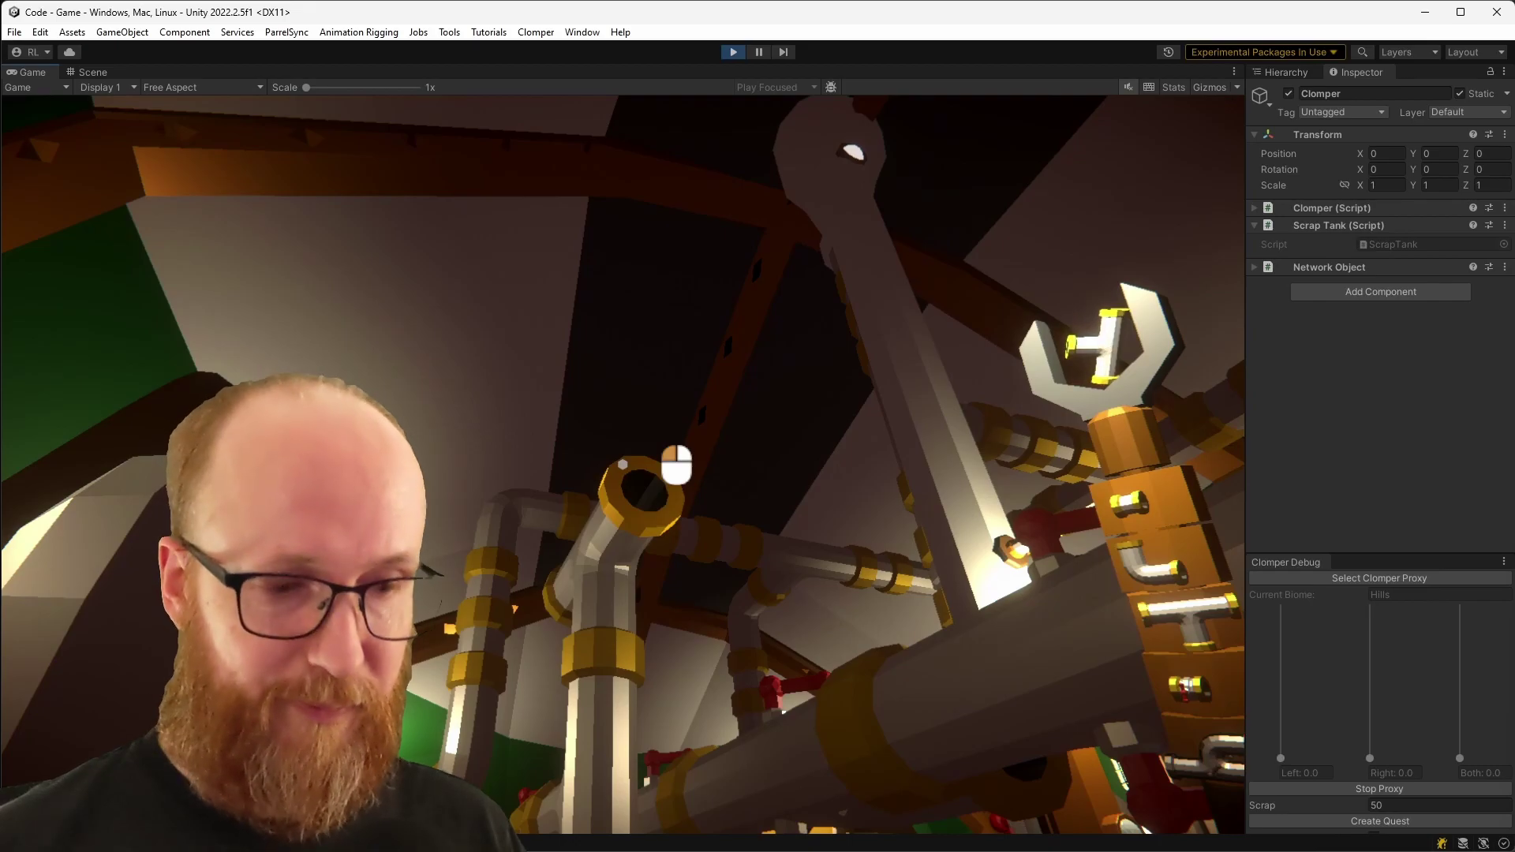
key("Tab")
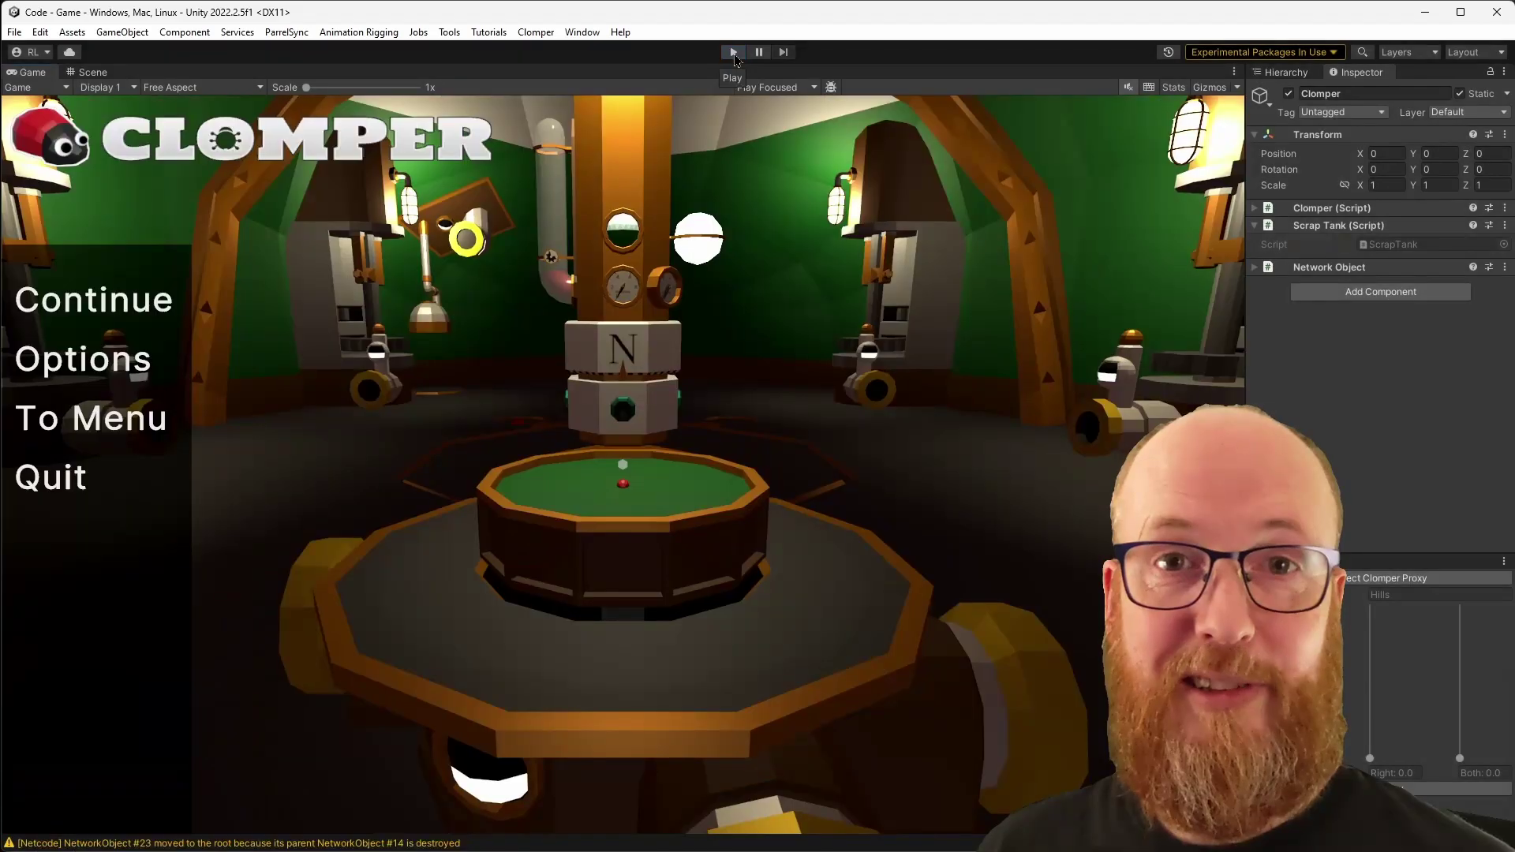
Start play mode and work the claw's handle beside the round hatch below deck to grab the collected scrap
key("ctrl+p")
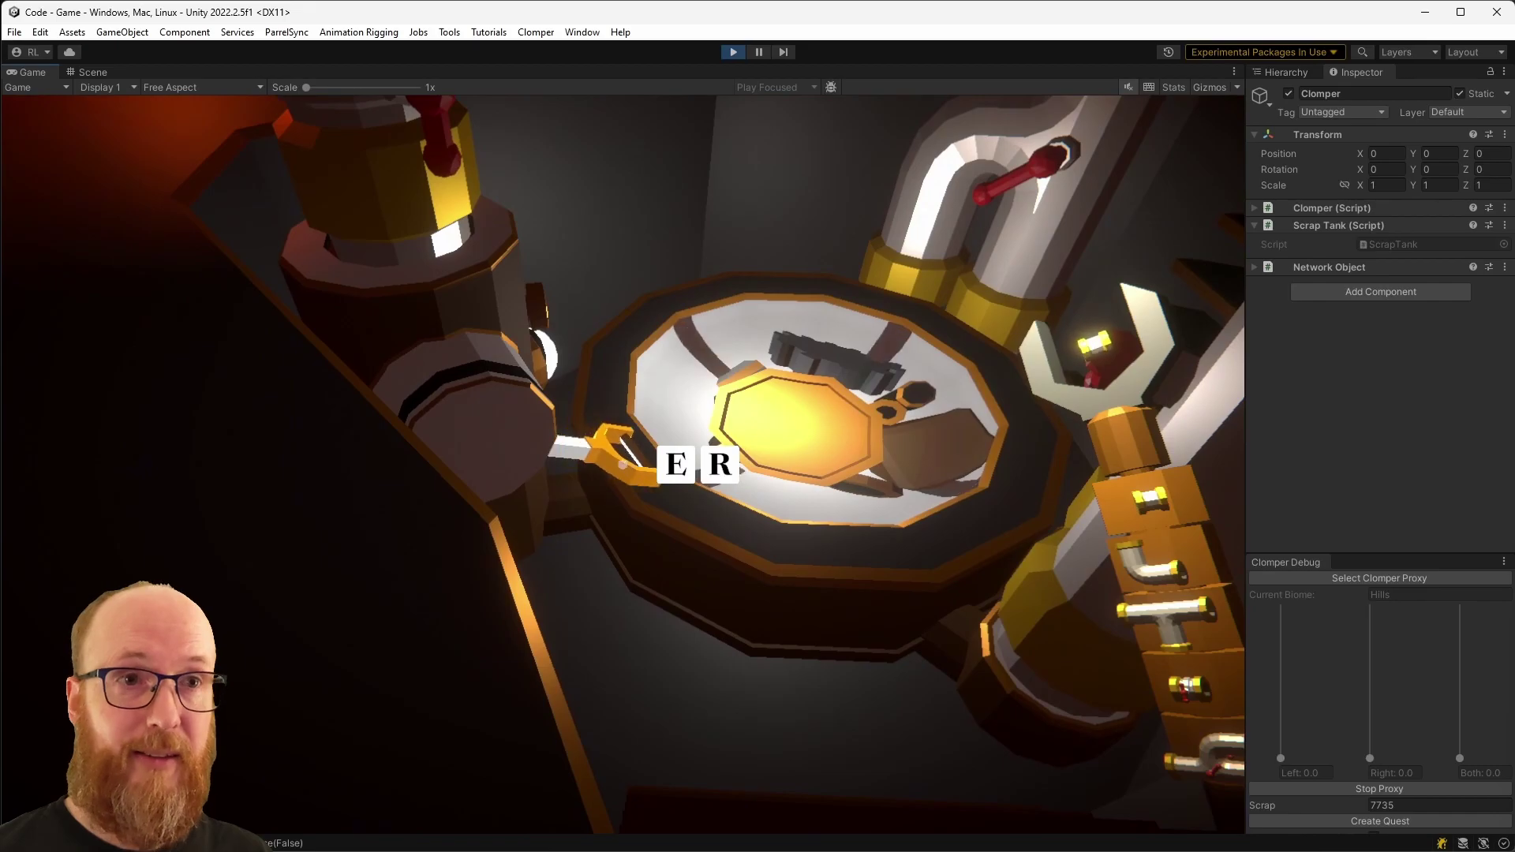
key("e")
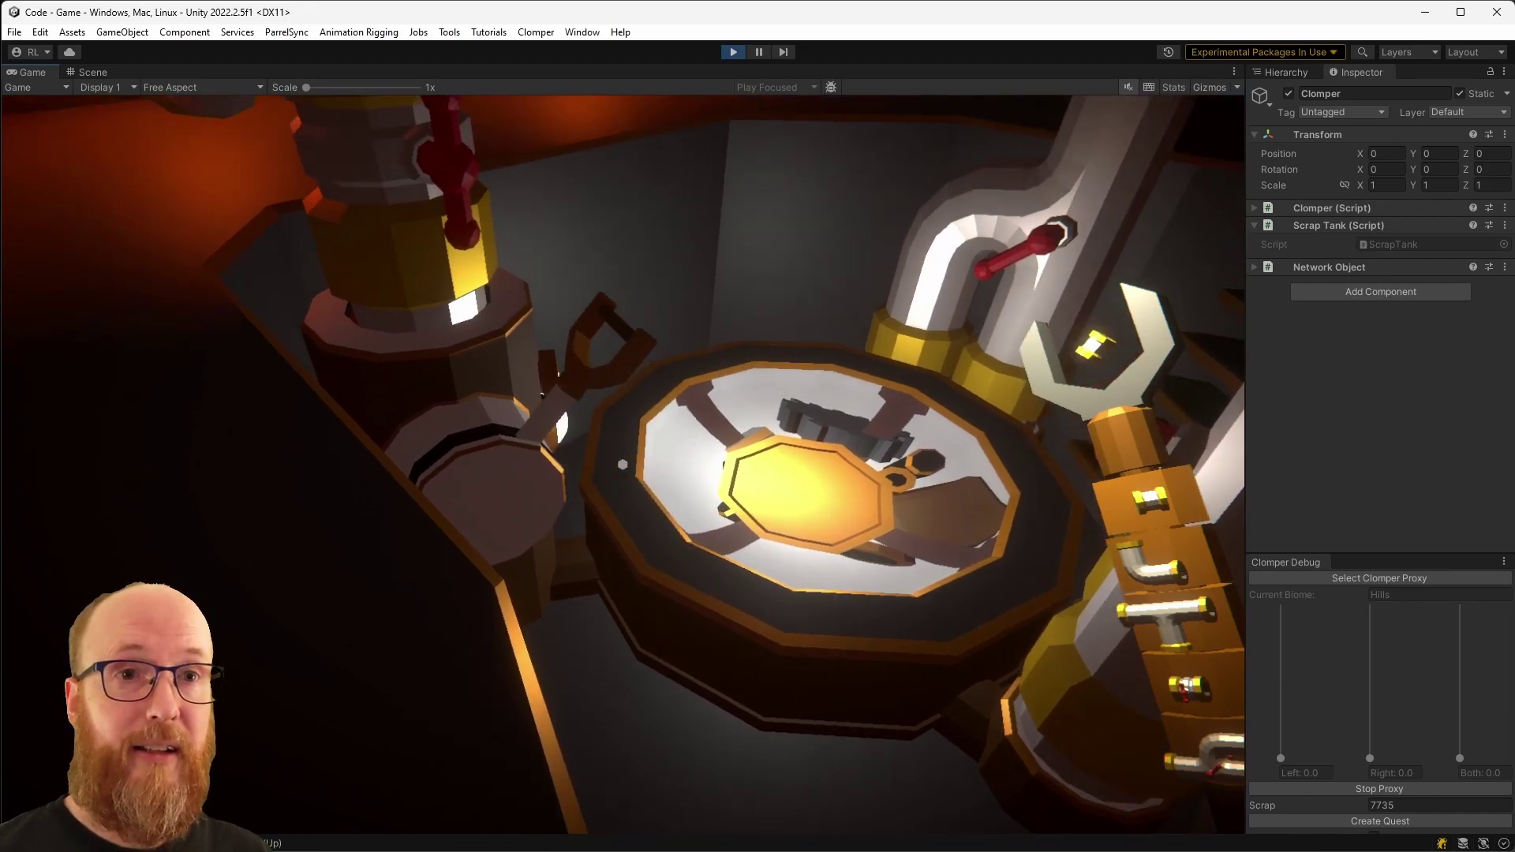
key("e")
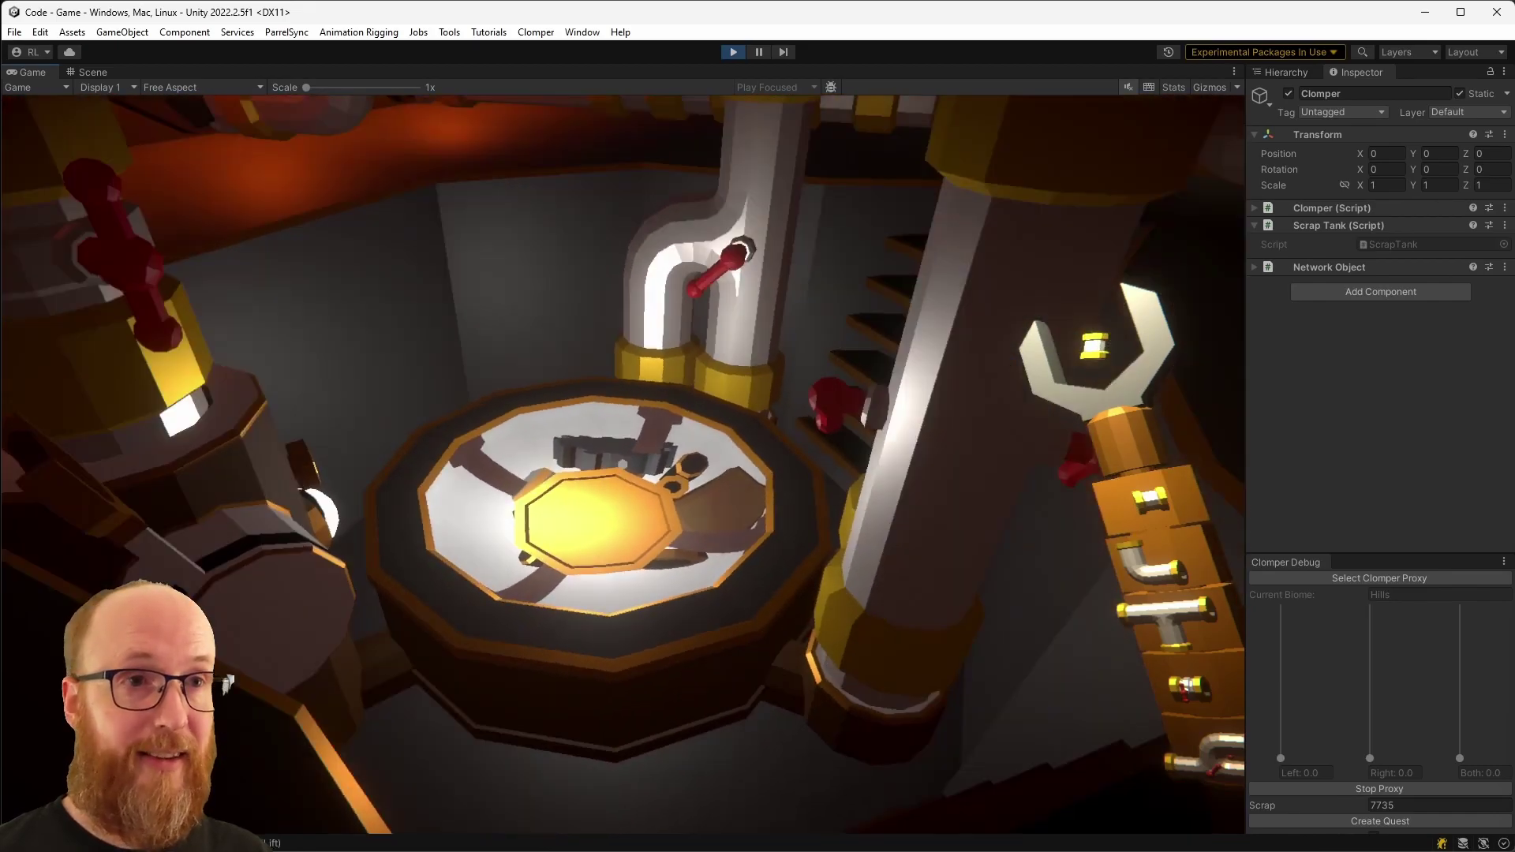
key("w")
key("w")
key("space")
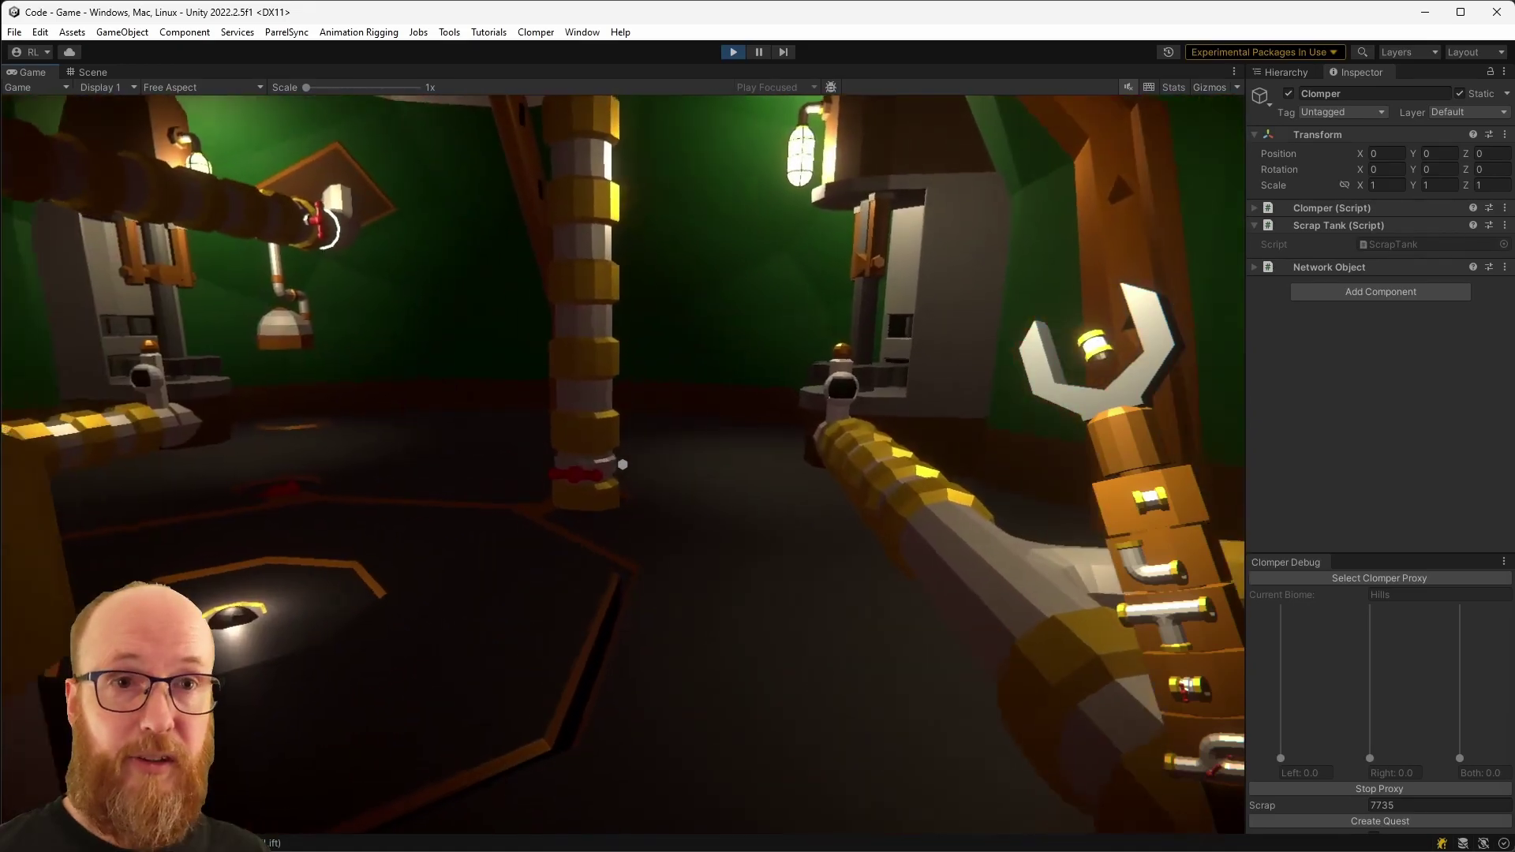
Operate the red floor lever beside the lift to bring the grabbed scrap up to the main deck
key("e")
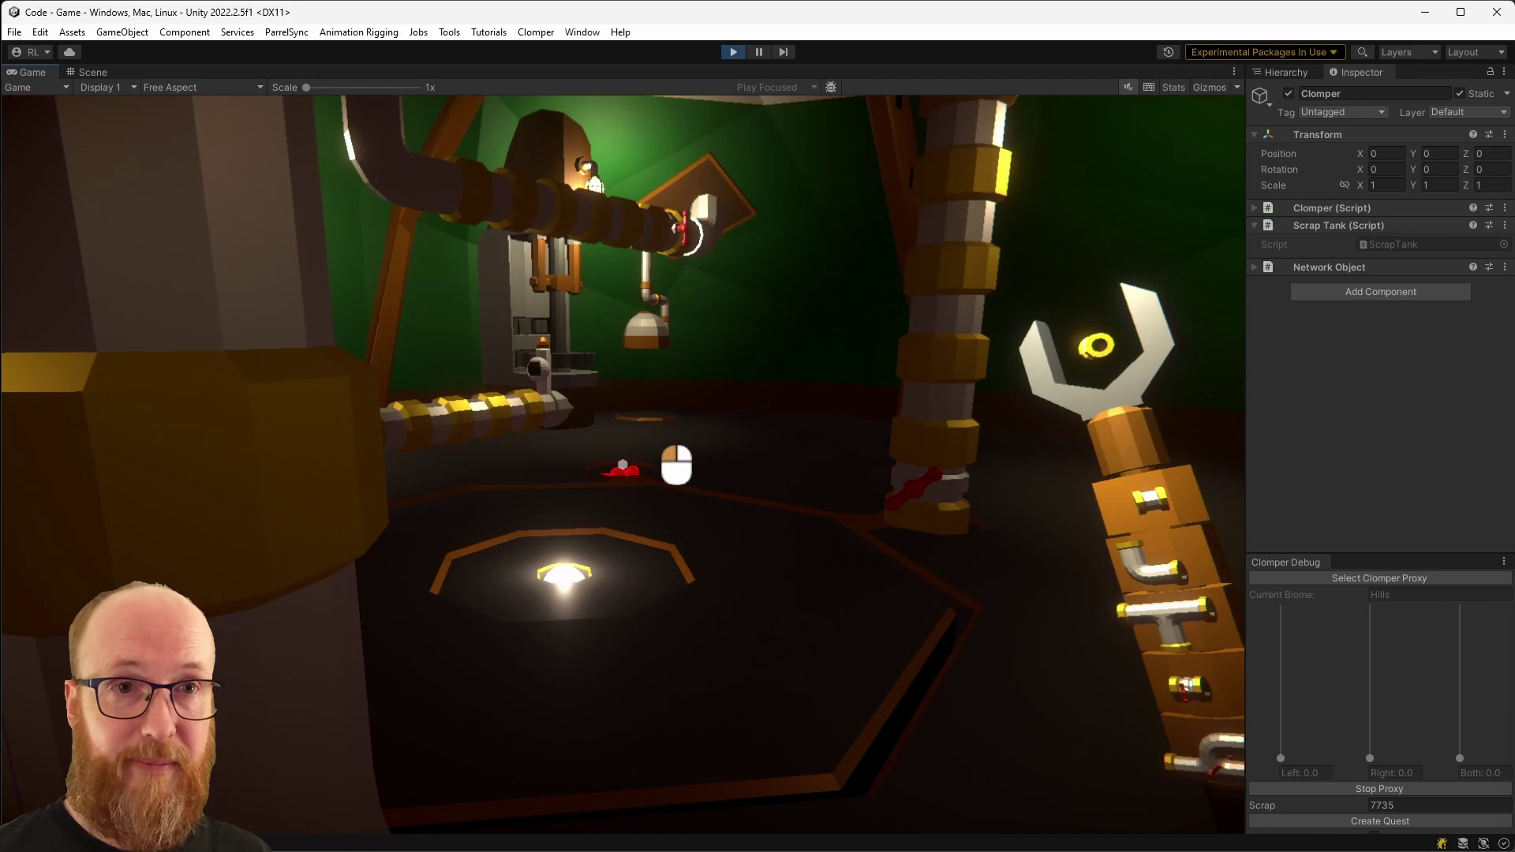
key("d")
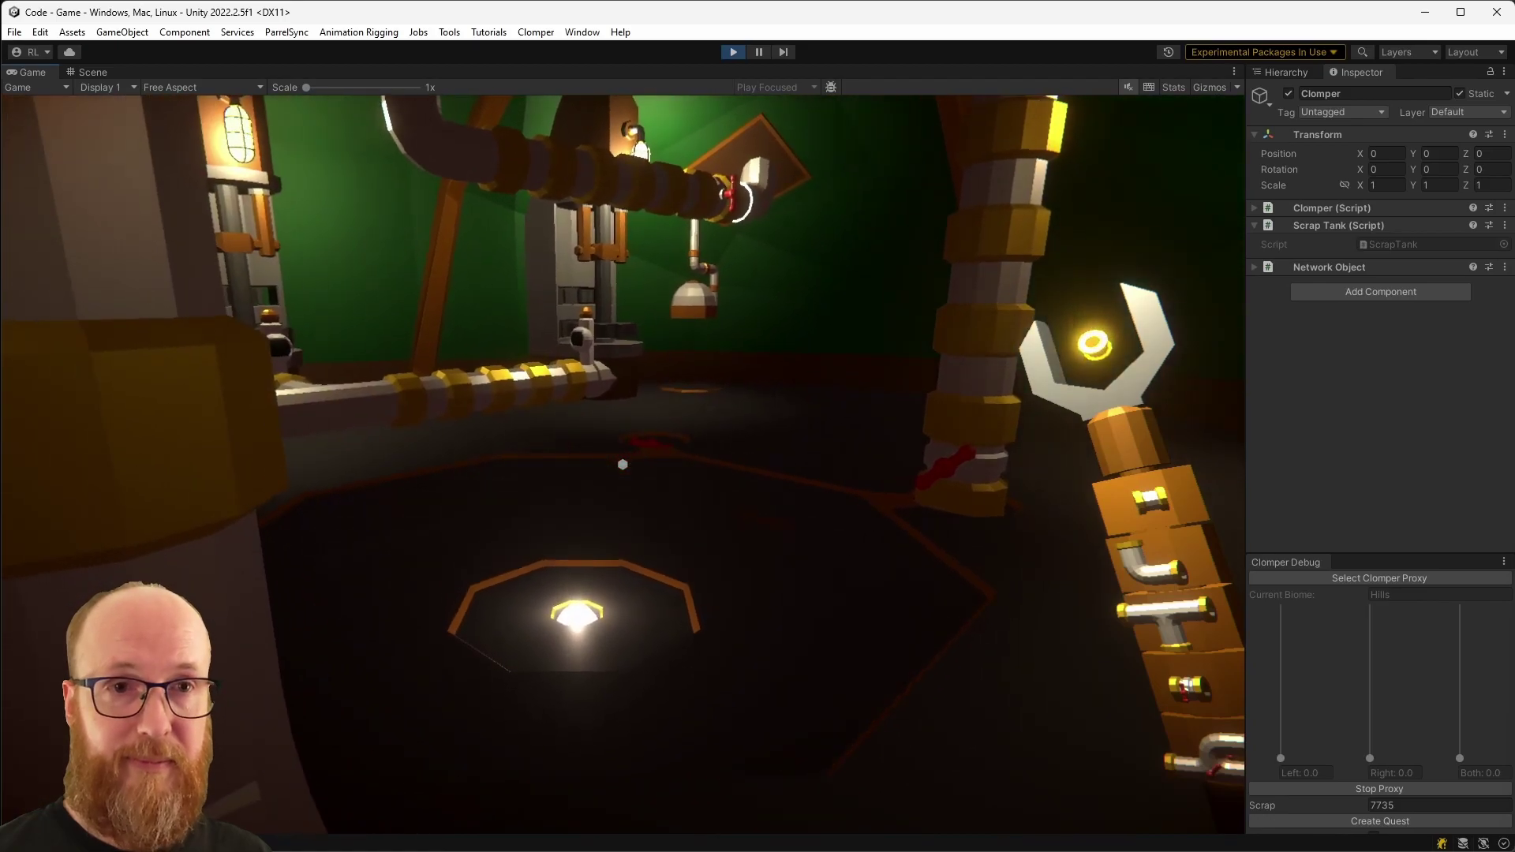
key("w")
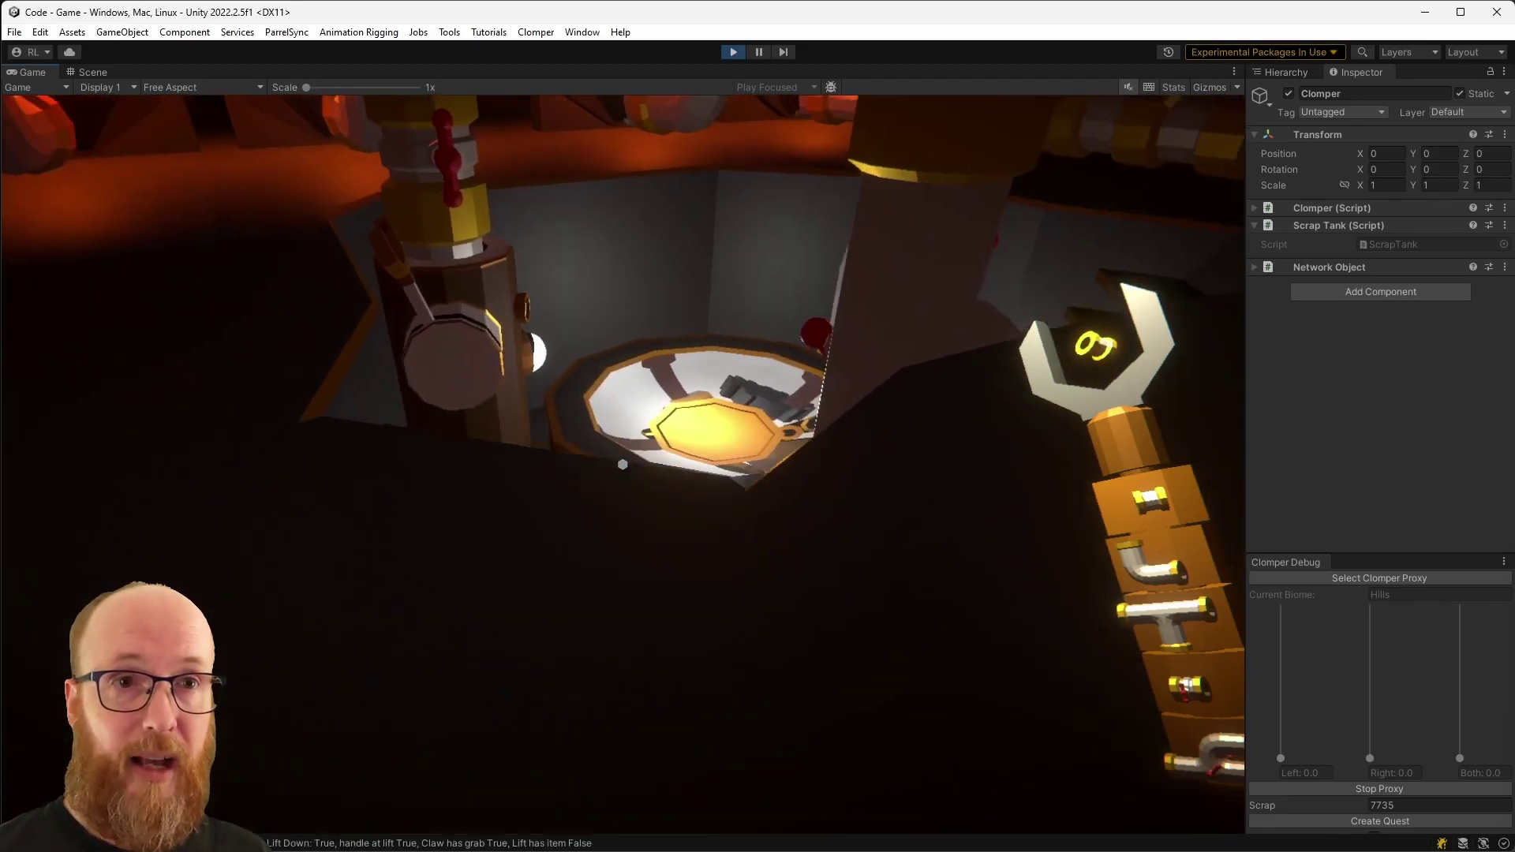
key("w")
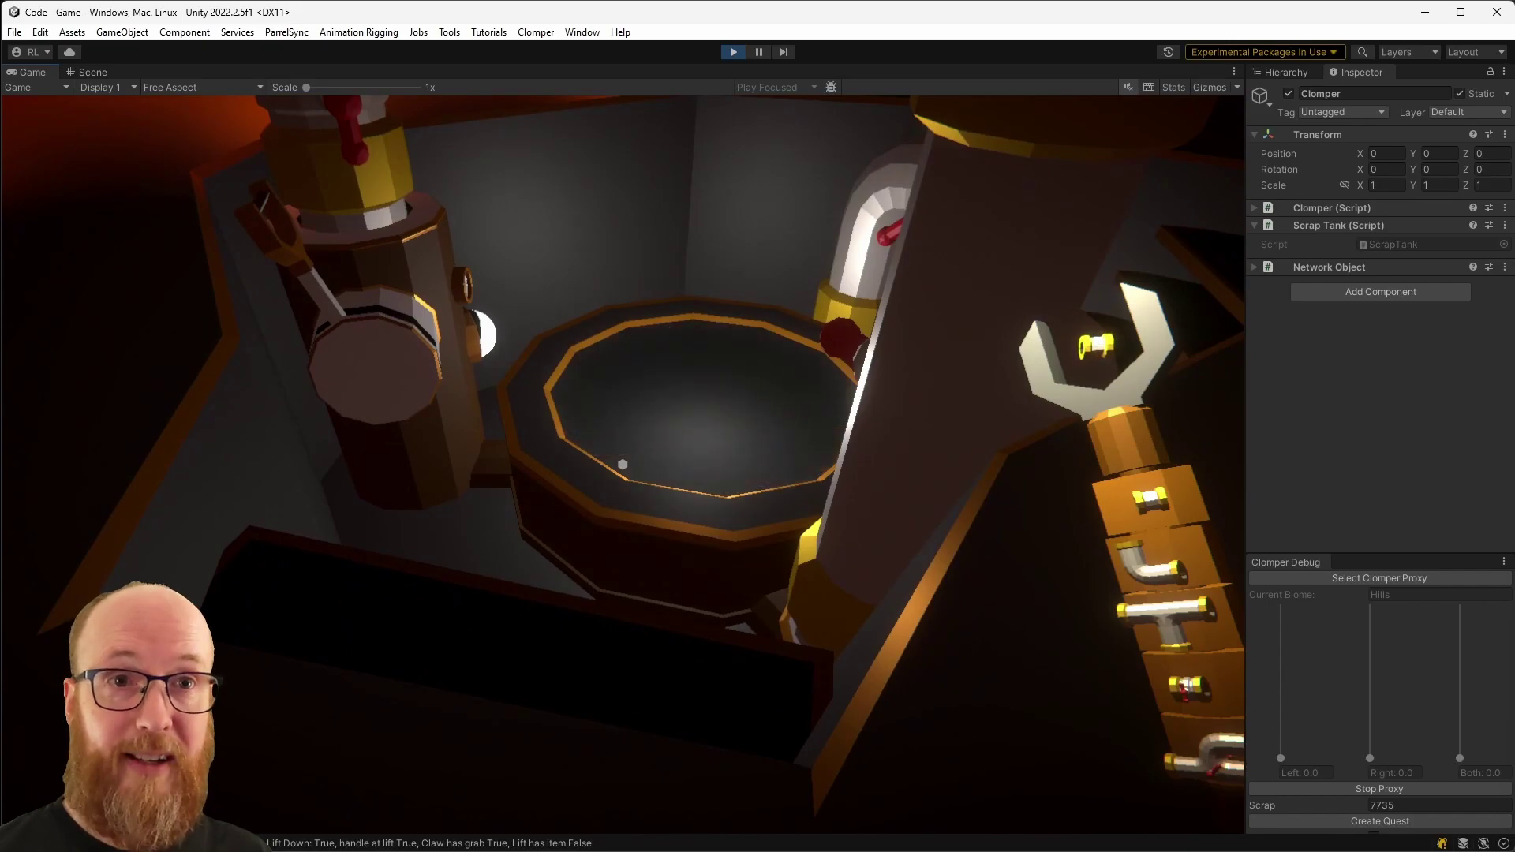
key("w")
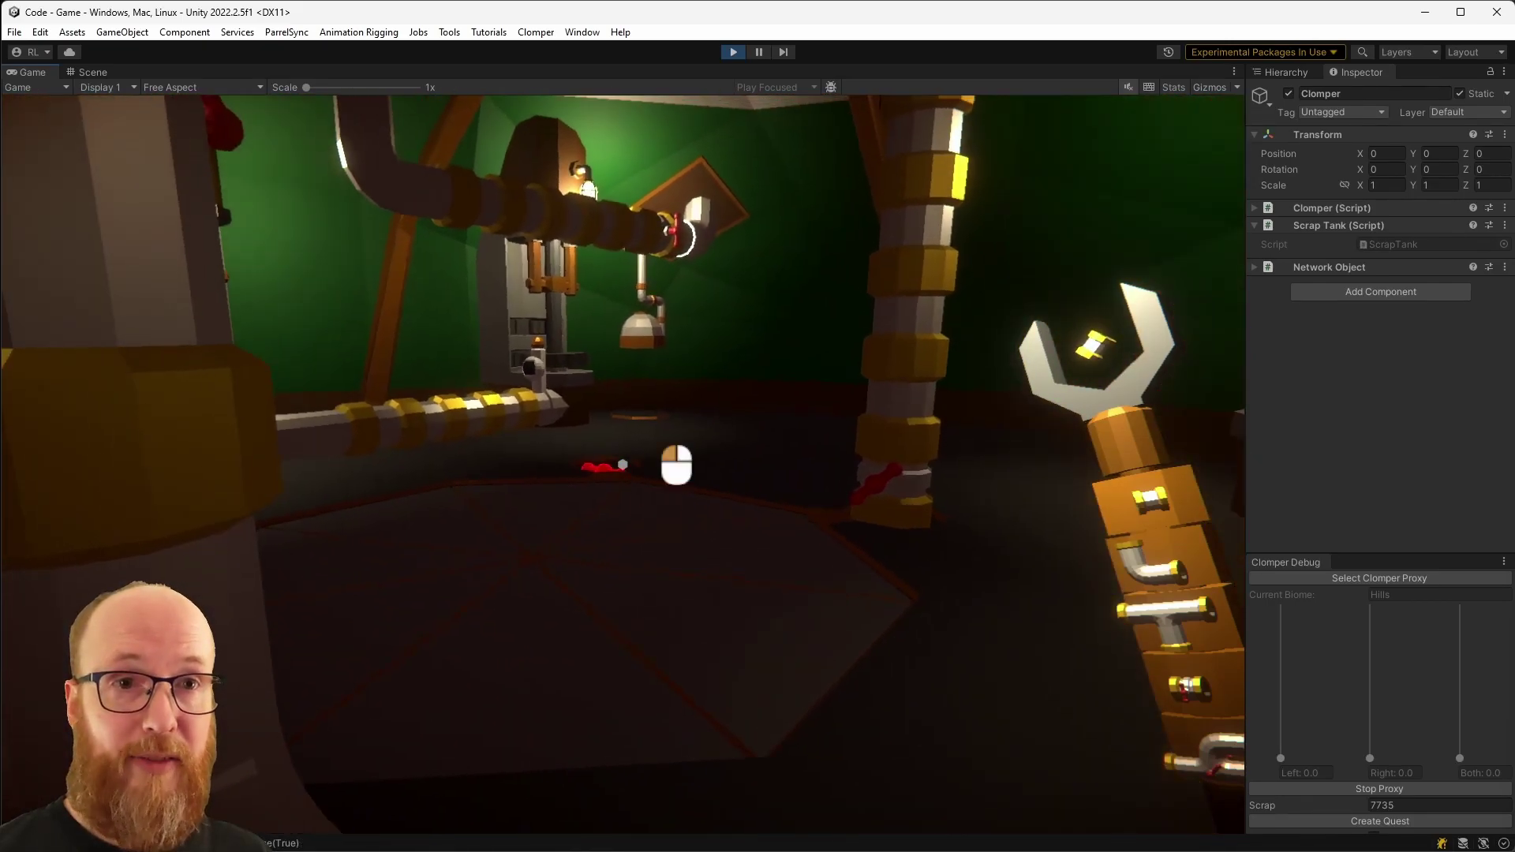
left_click(623, 465)
key("d")
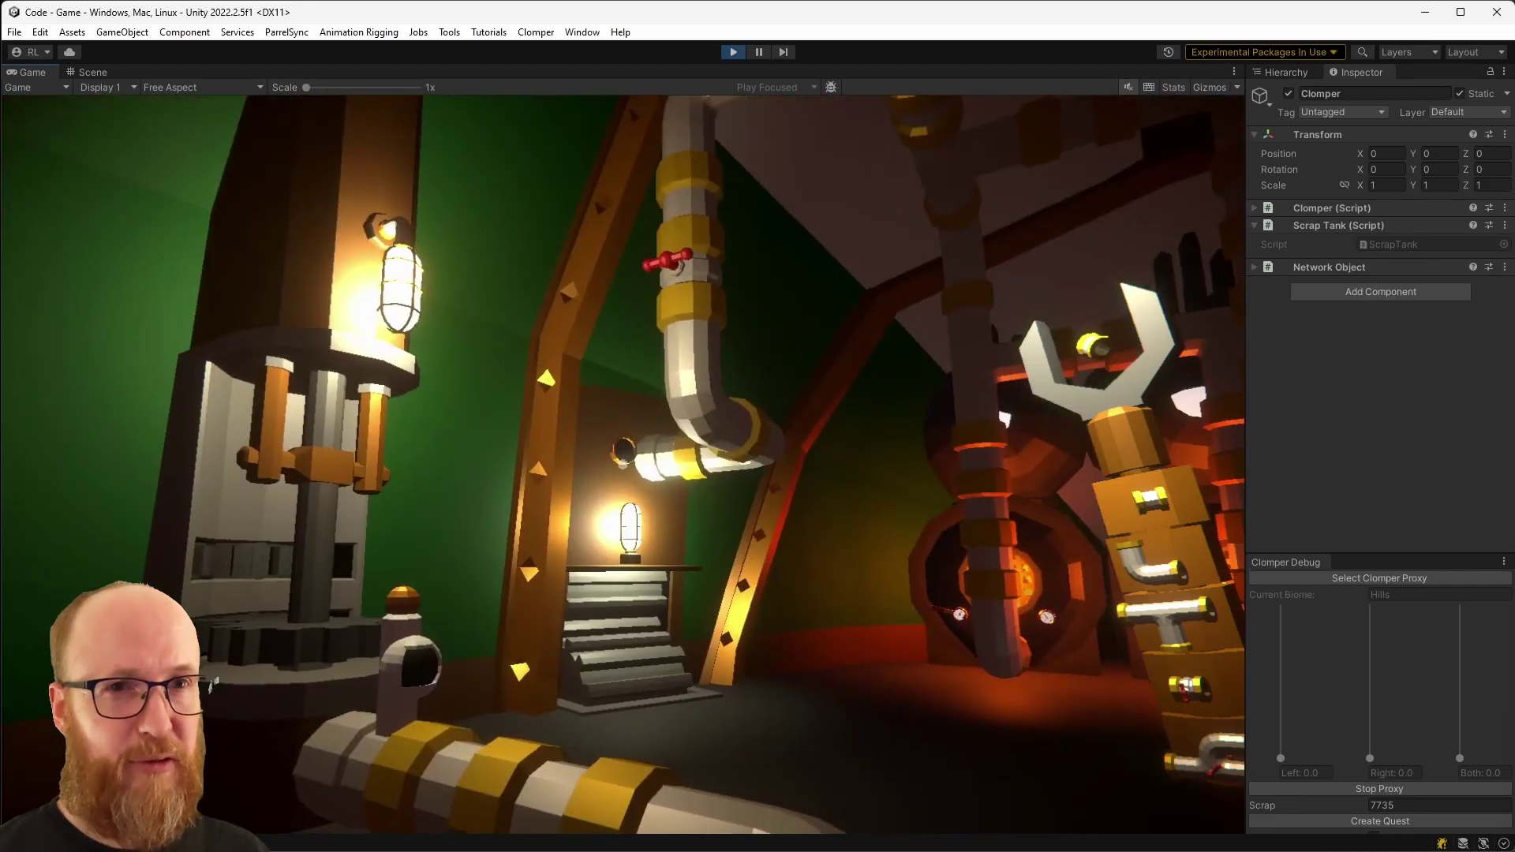
Pick up the black cylinder from the lifted scrap and feed it into the slatted shredder under the lamp
key("w")
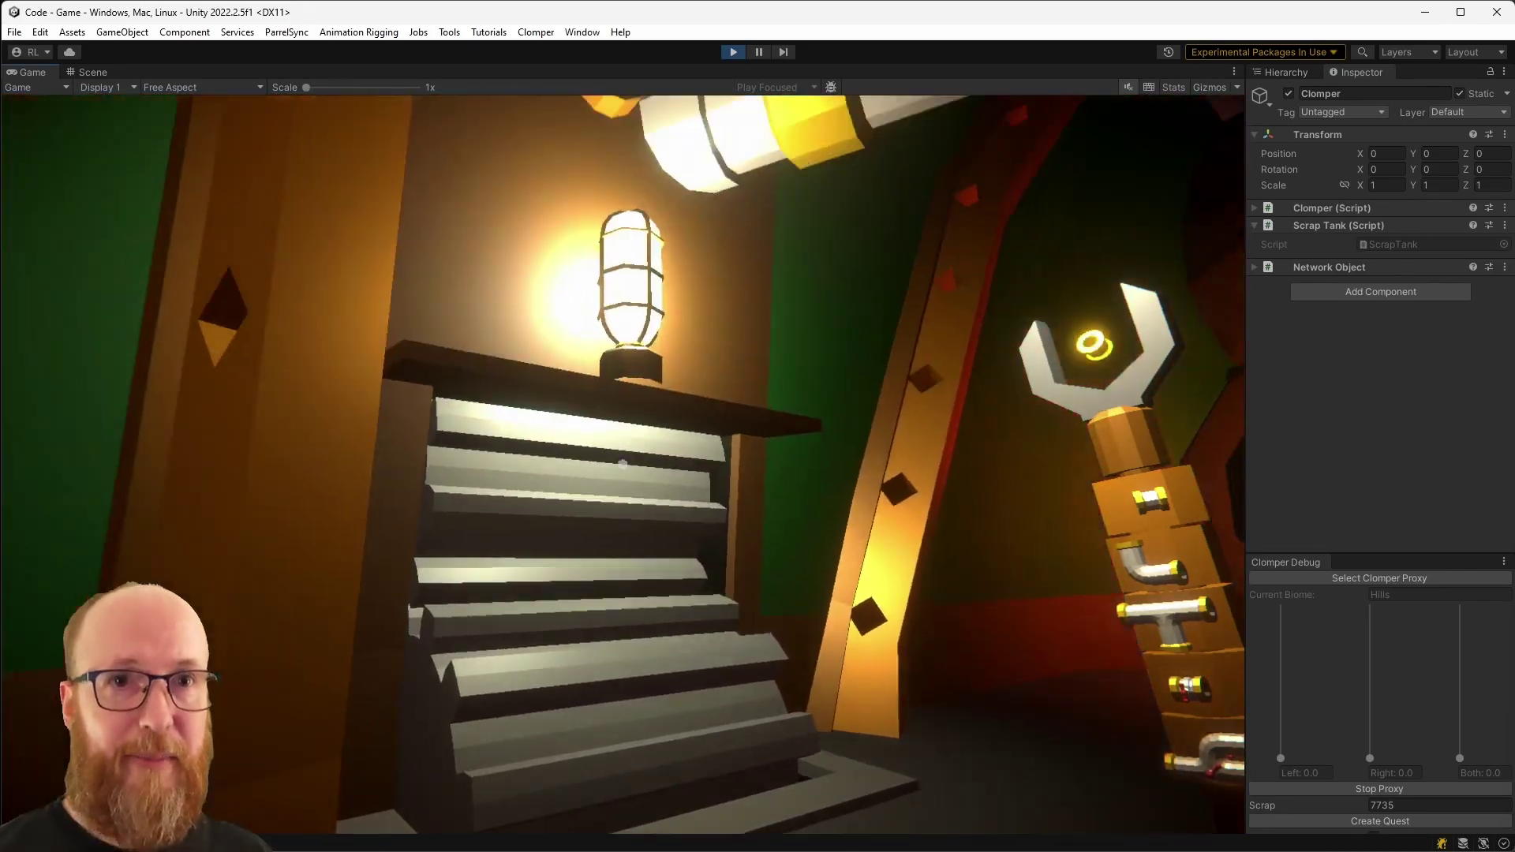
key("e")
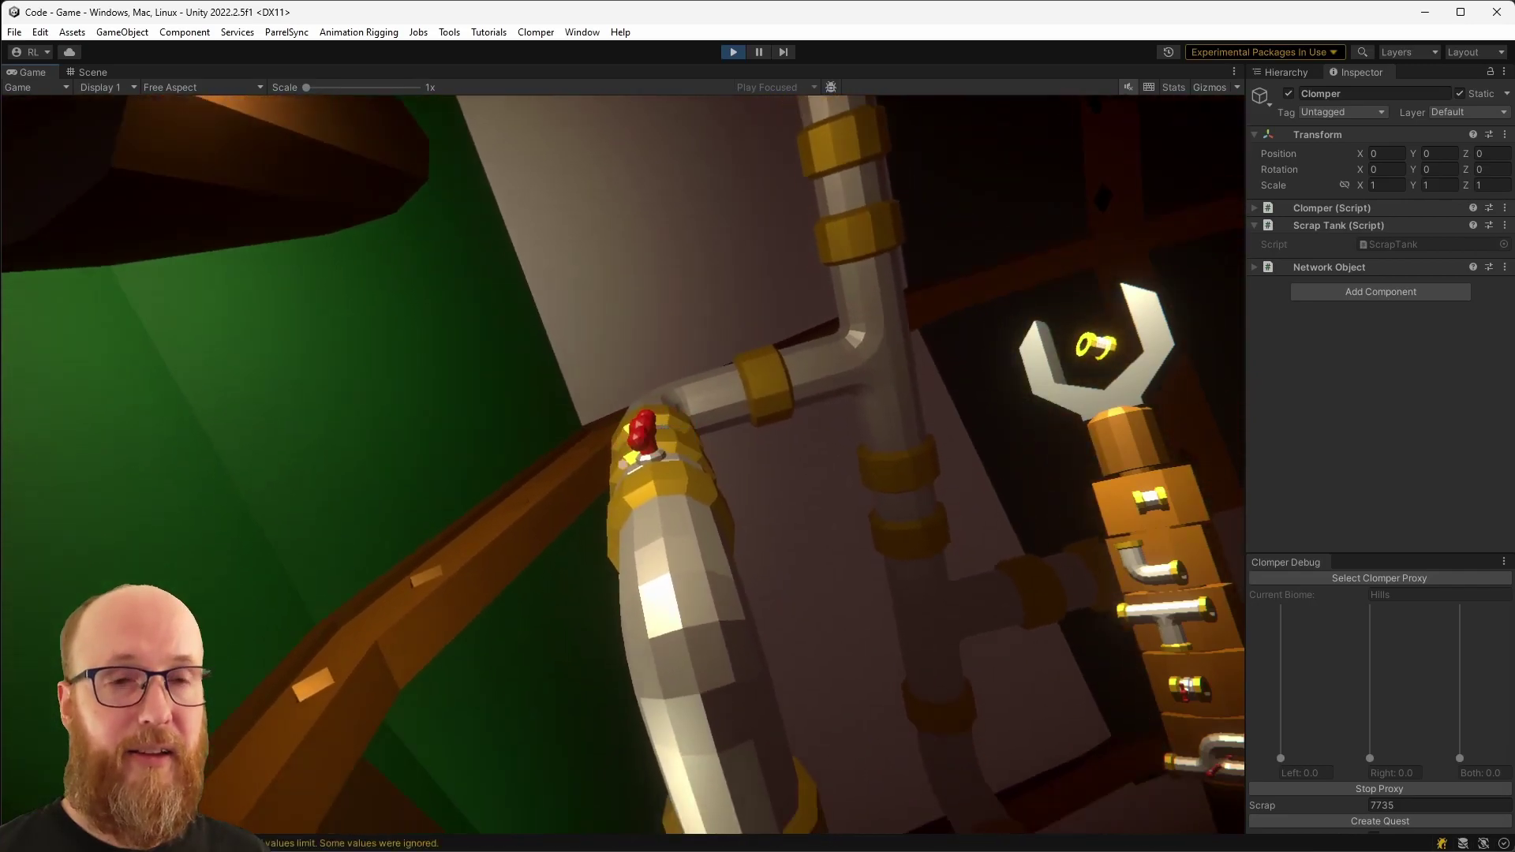
key("w")
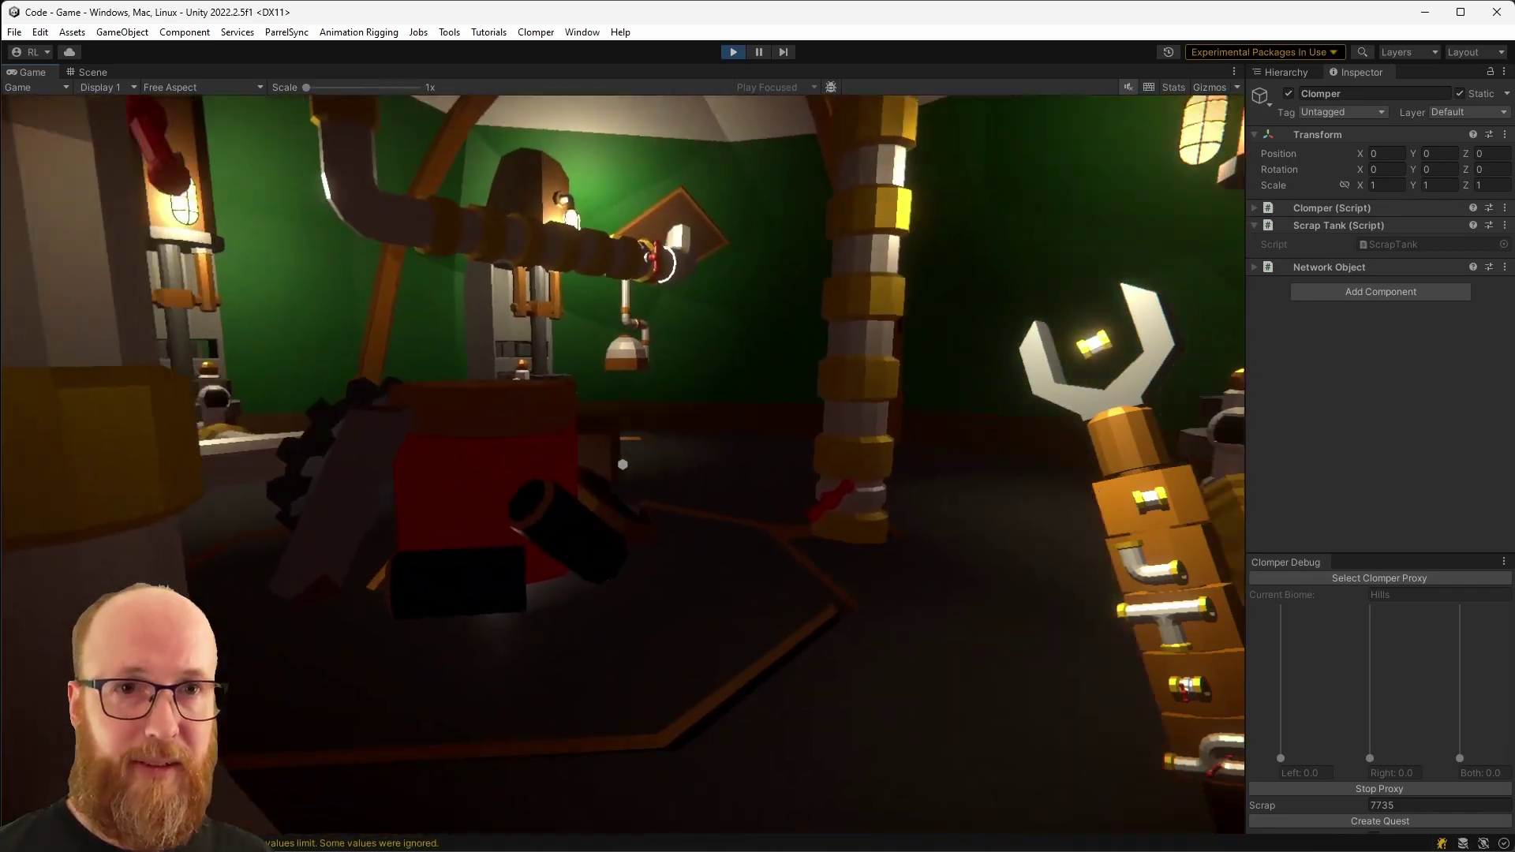
key("w")
left_click(623, 465)
key("w")
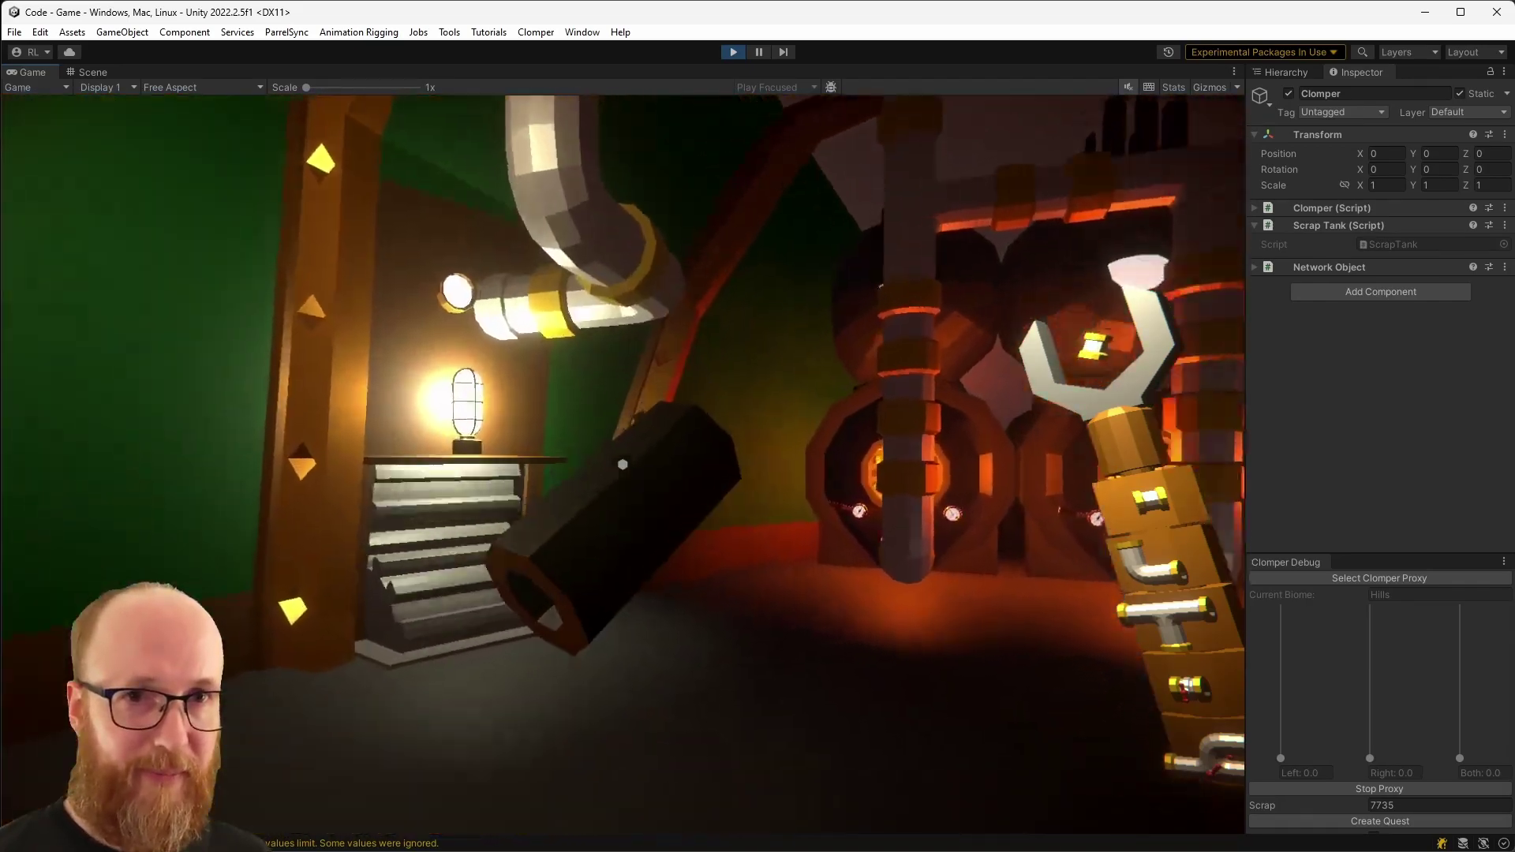
key("e")
key("s")
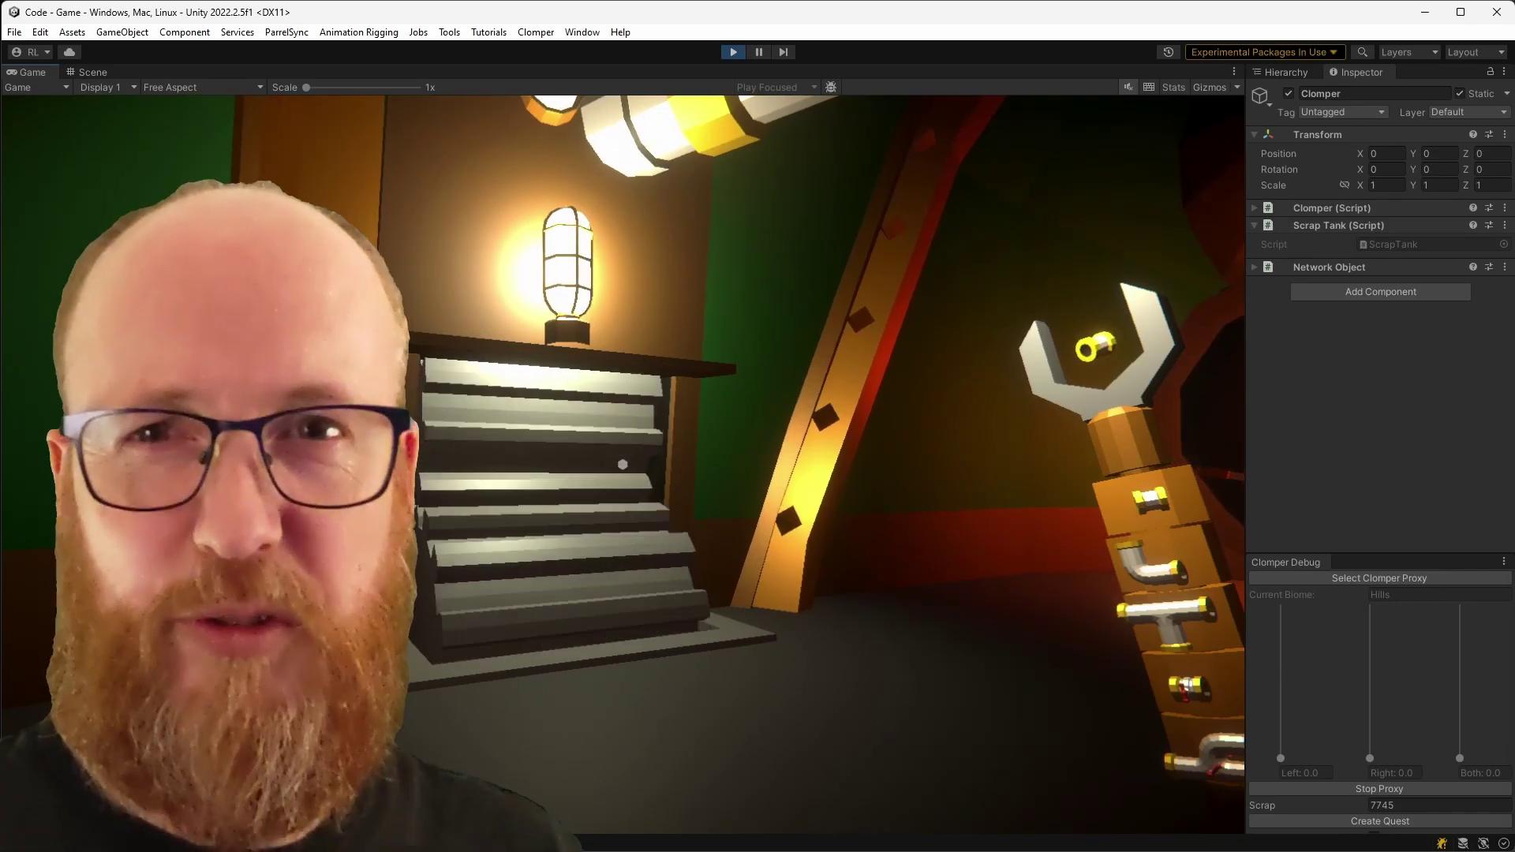
Check the spendable scrap in the catalogue book and throw the red scrap piece into the shredder
key("Tab")
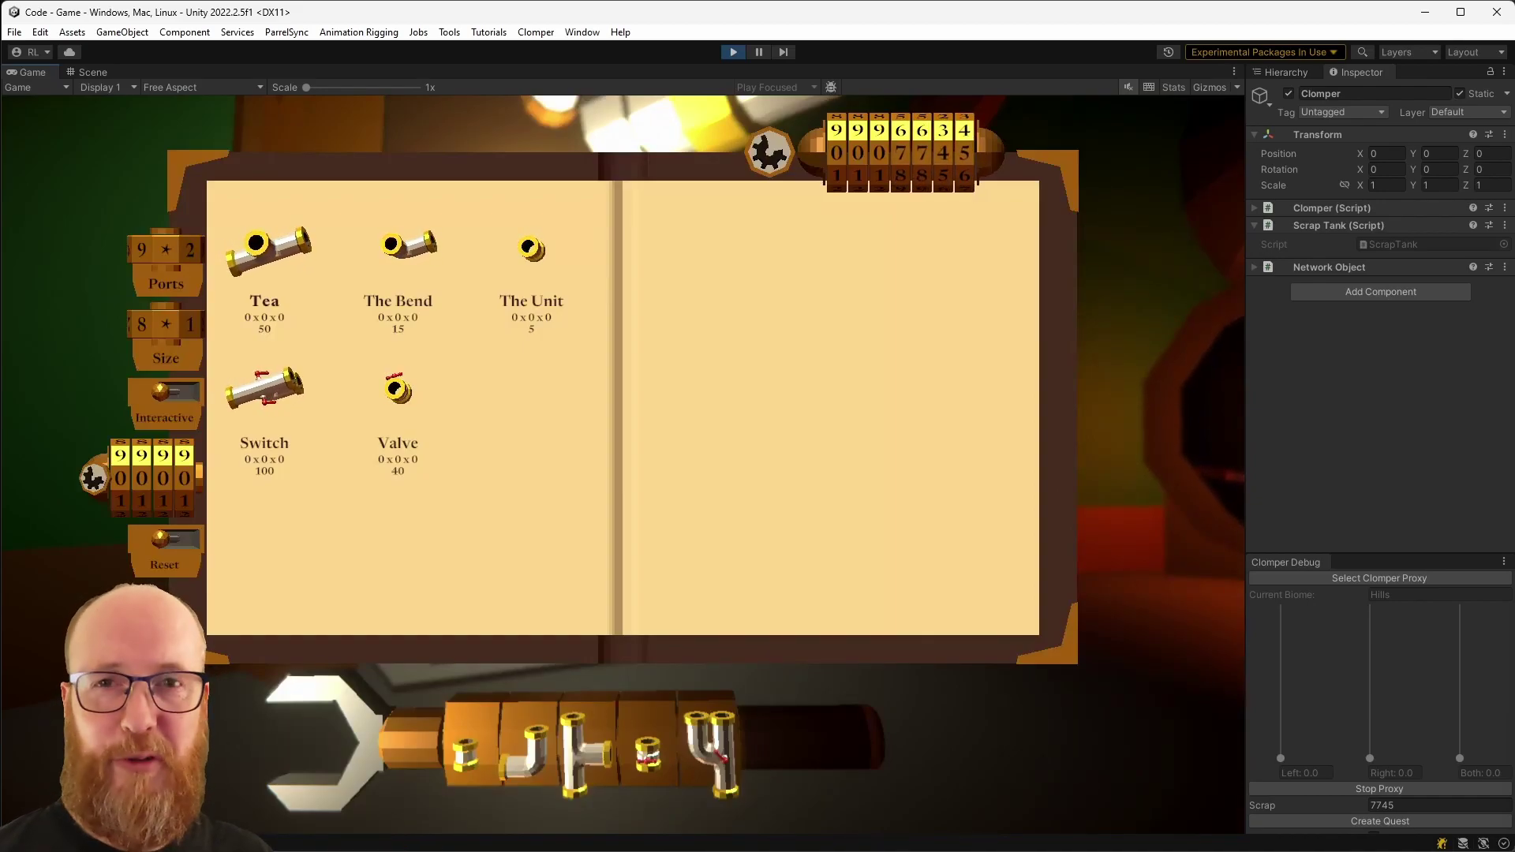
key("Tab")
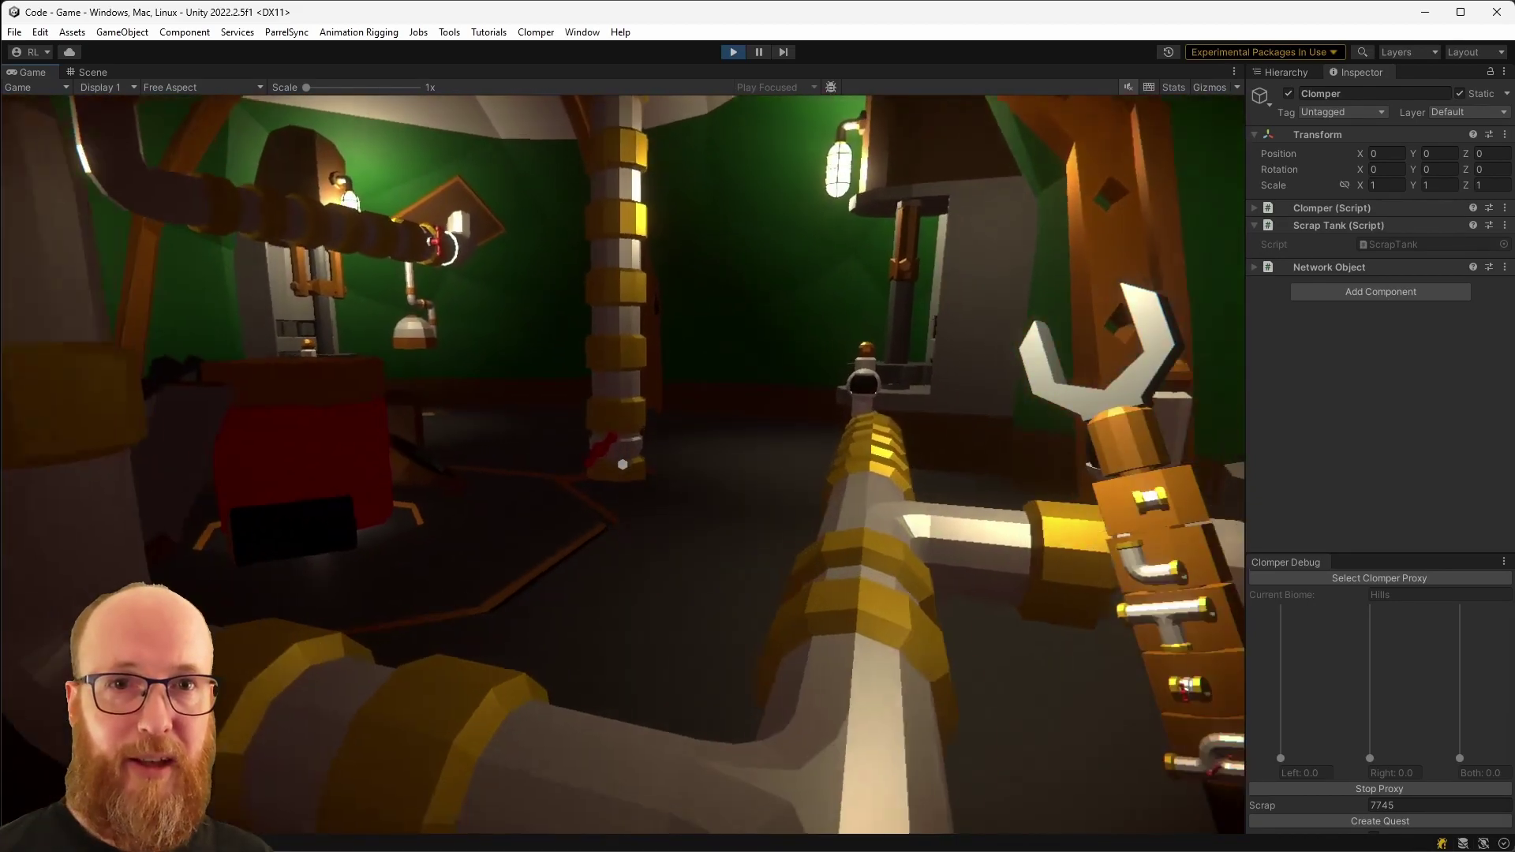
key("w")
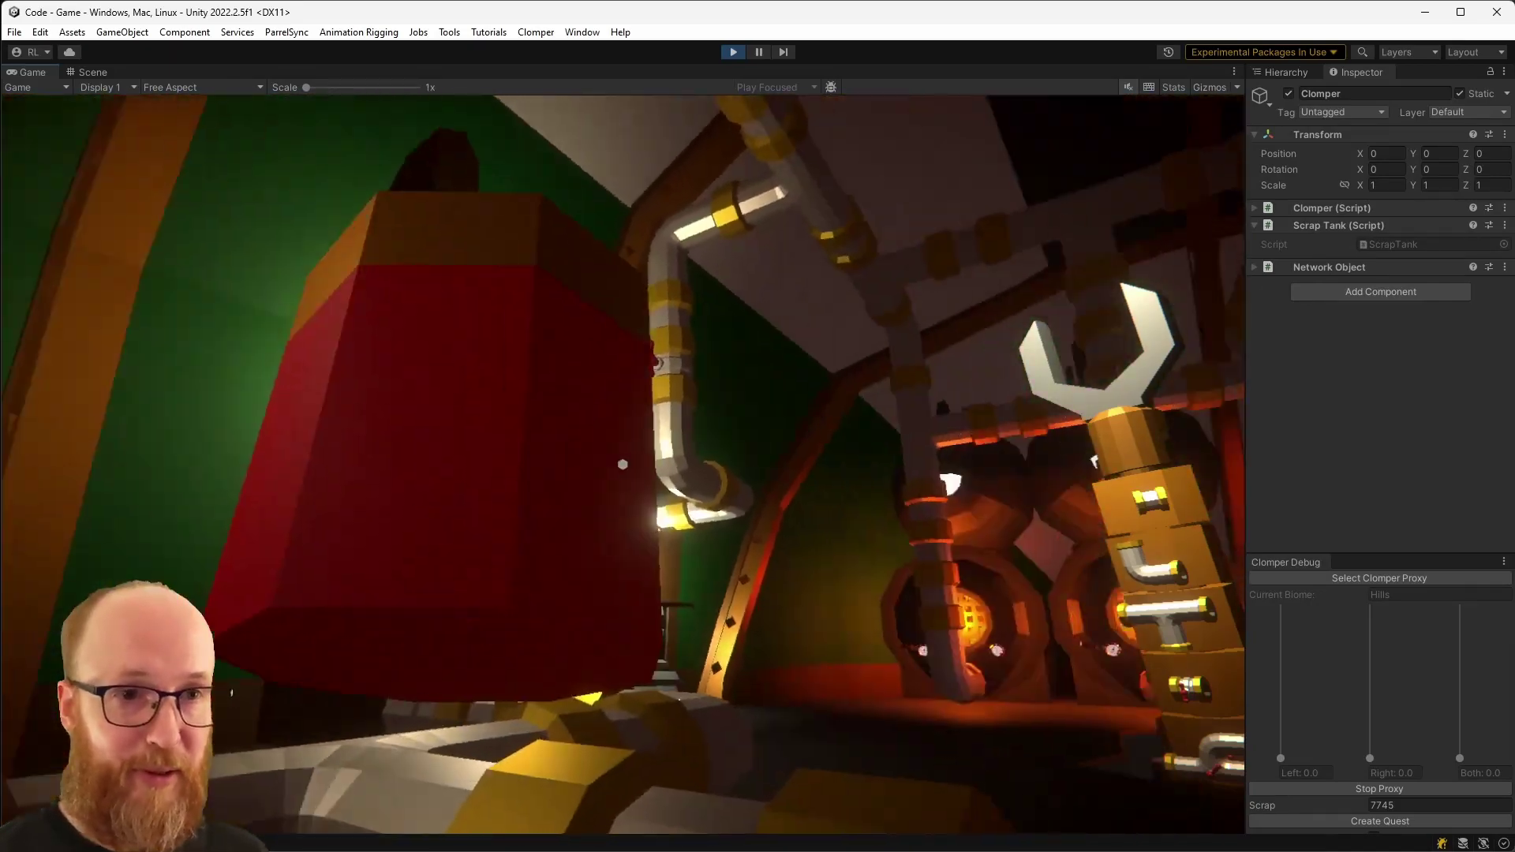
key("e")
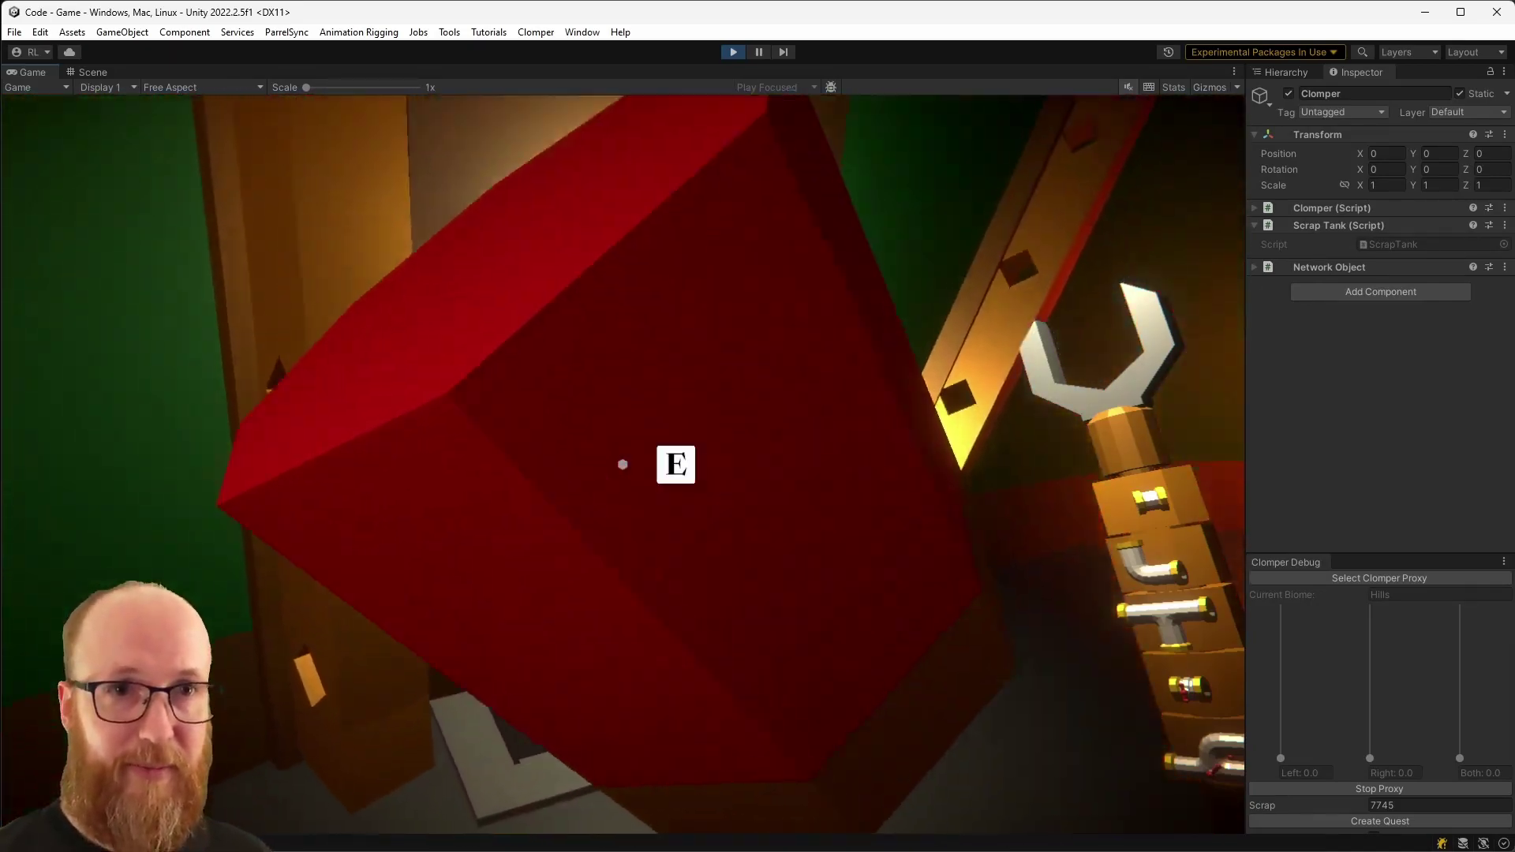
key("s")
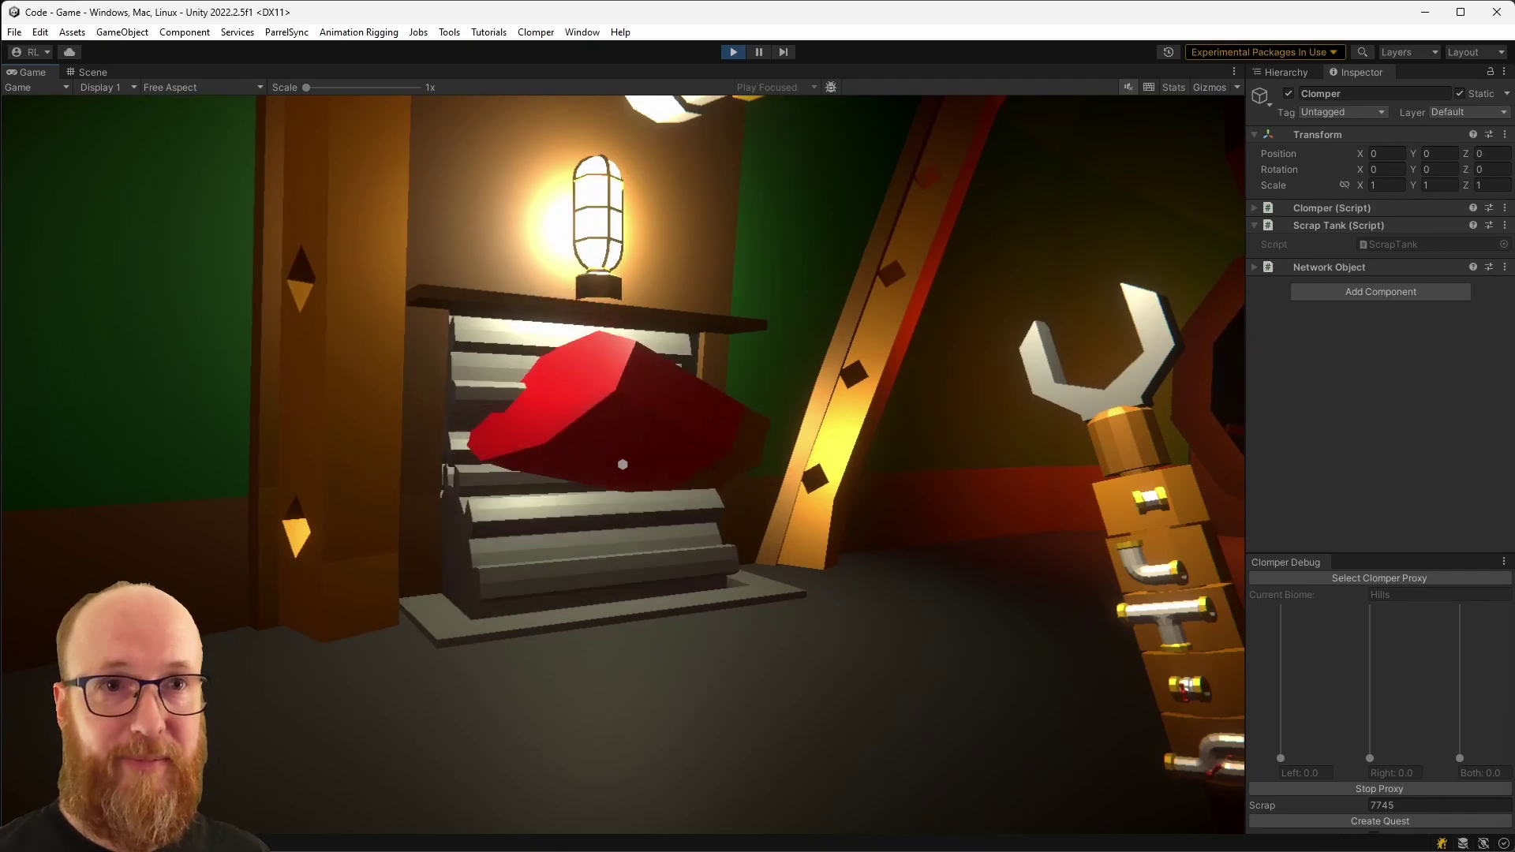
key("Tab")
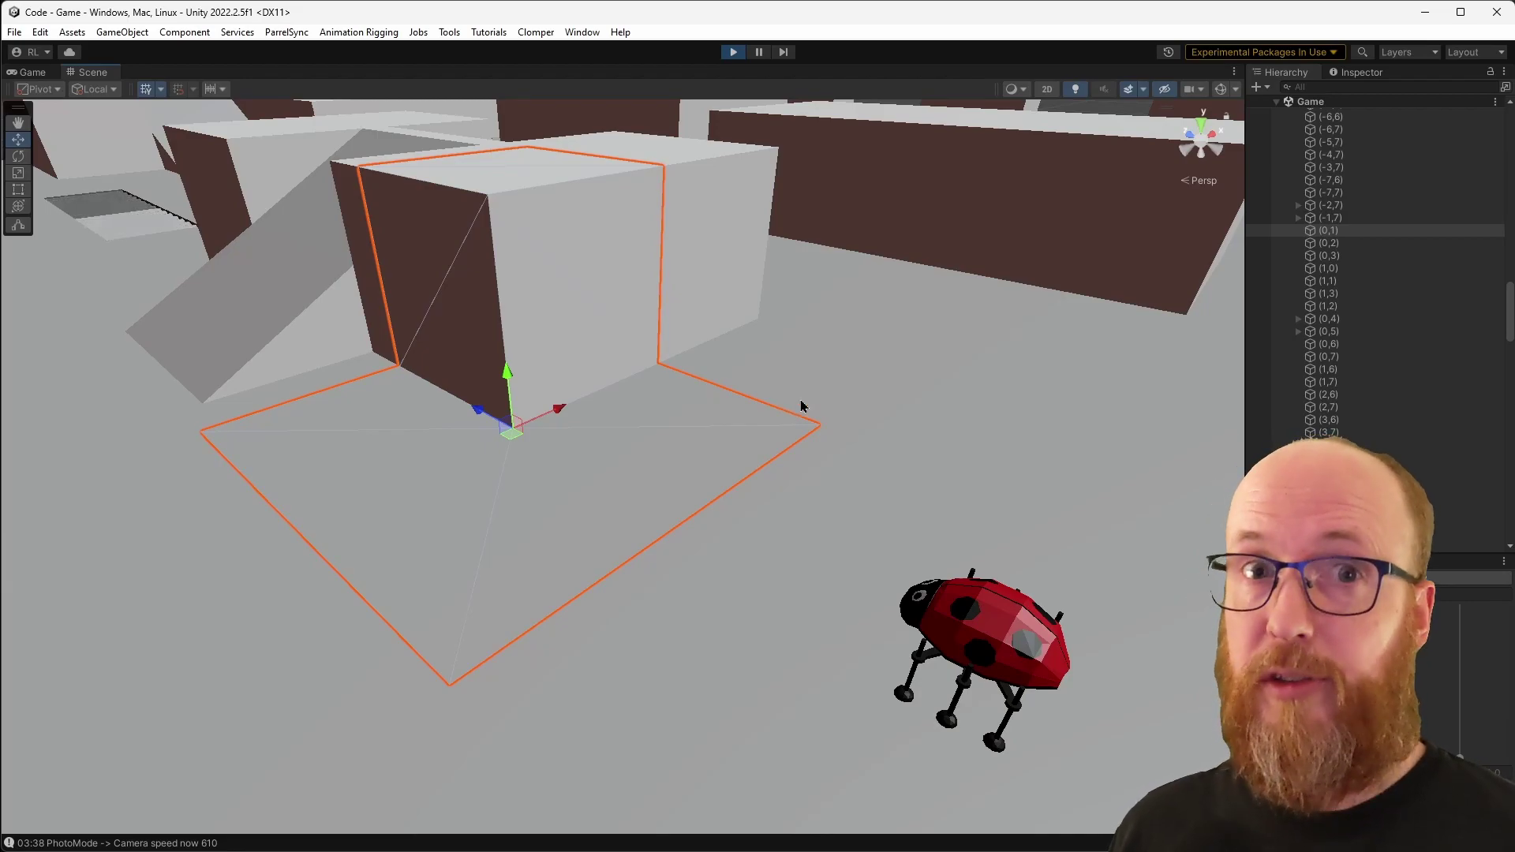
Select the terrain tiles around the ladybird one after another in the Scene view to examine the map grid
left_click(326, 346)
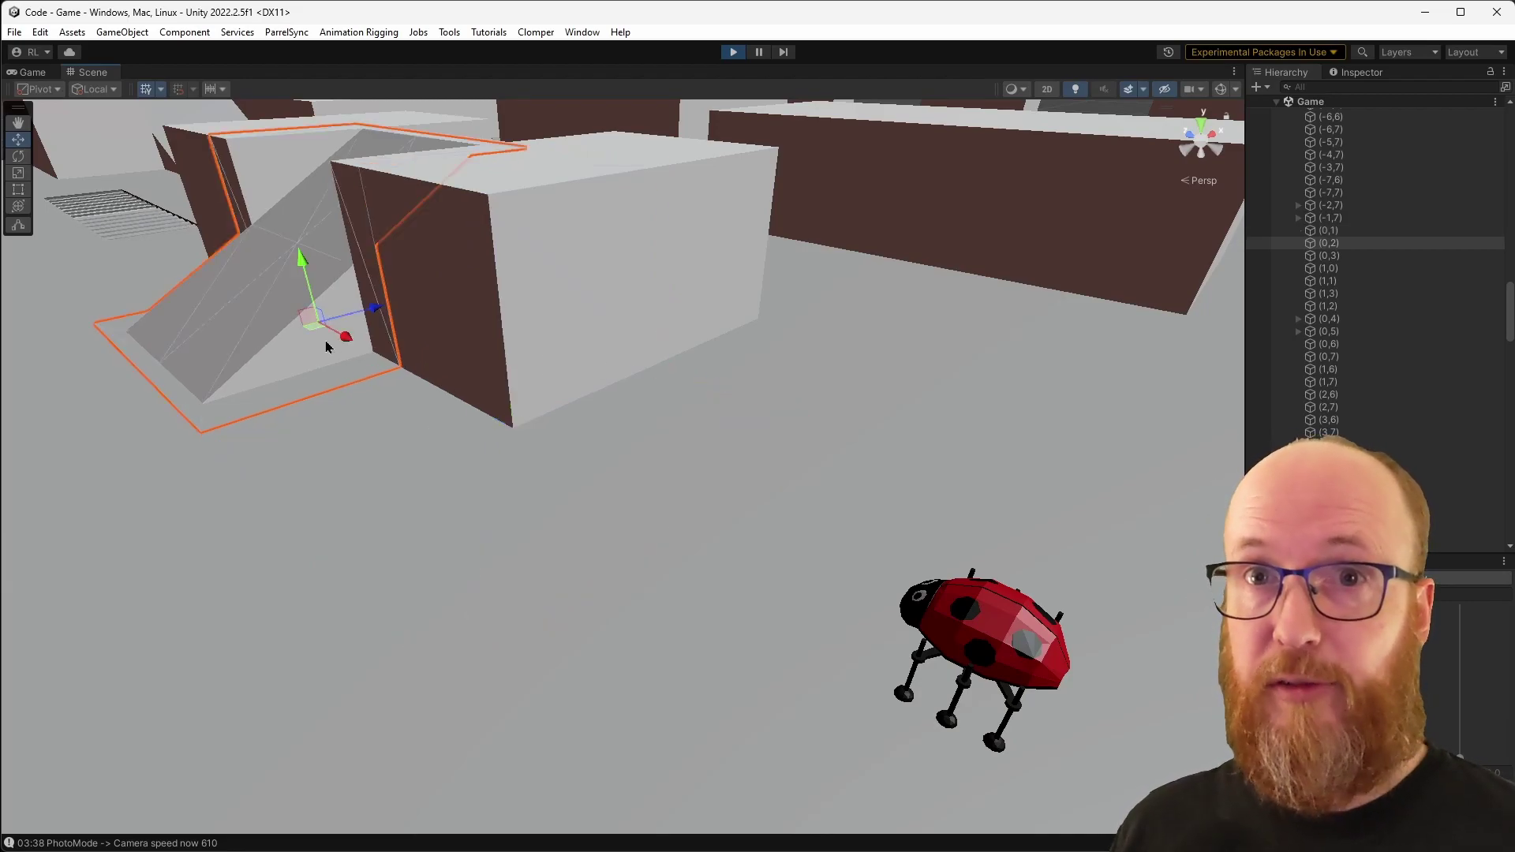
left_click(587, 371)
left_click(788, 344)
left_click(989, 390)
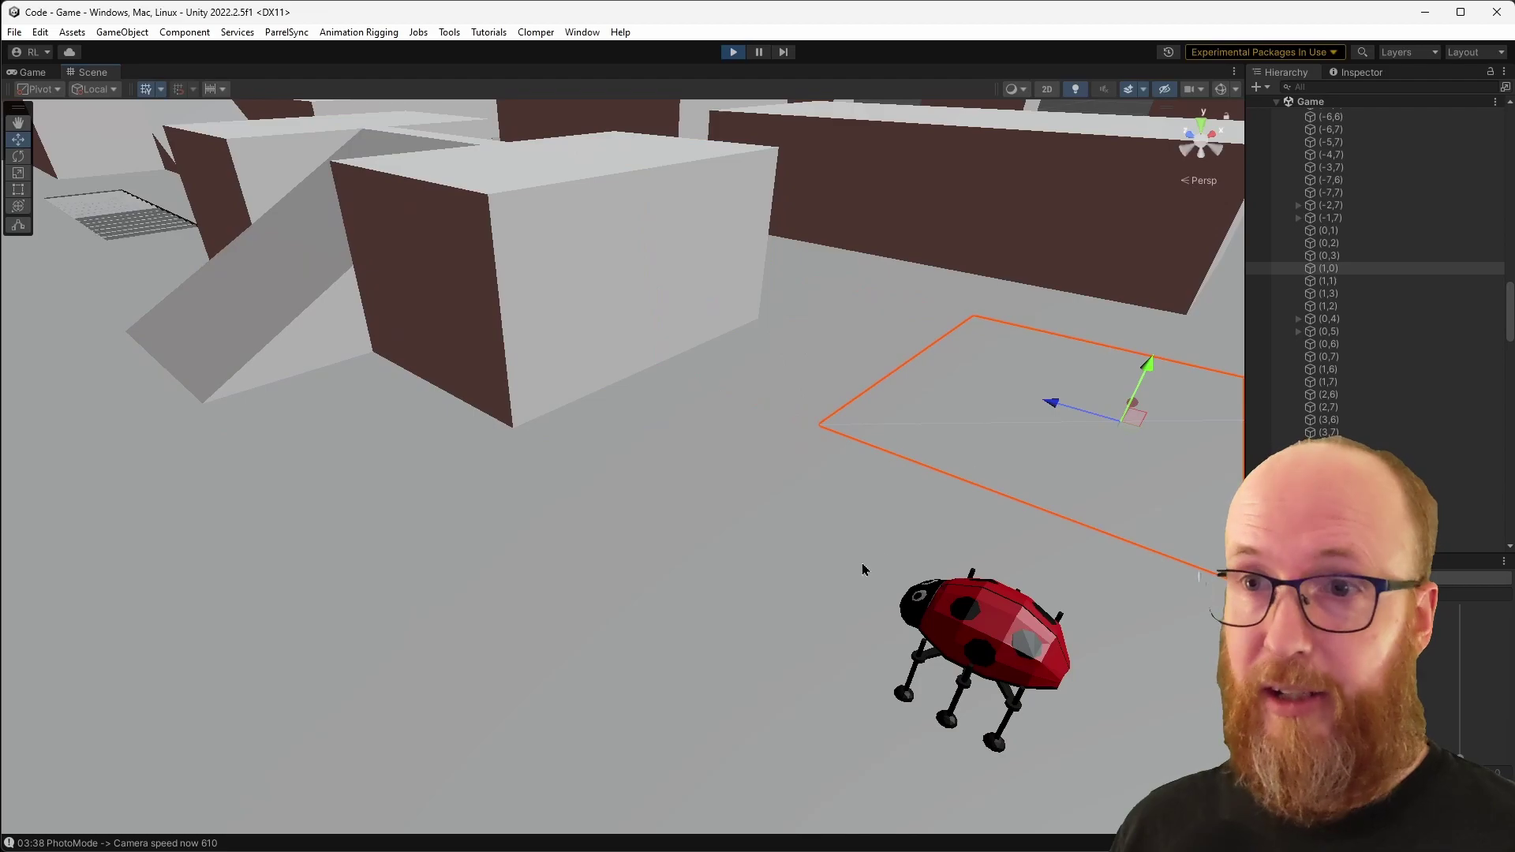
left_click(777, 603)
left_click(452, 637)
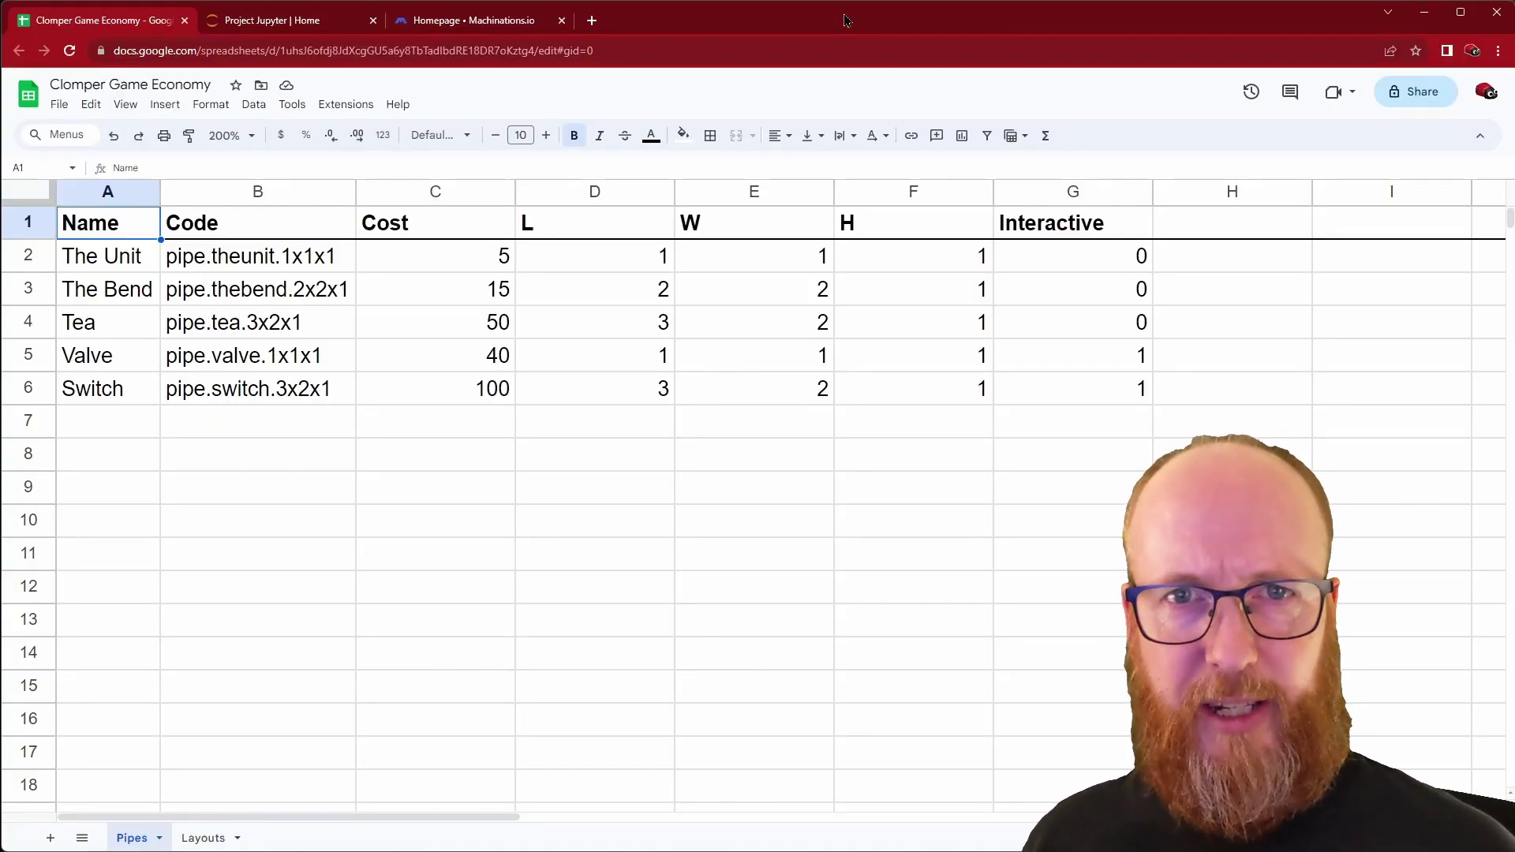
View the JupyterLab section of the Project Jupyter page in the browser and go on to the Machinations.io page
left_click(287, 24)
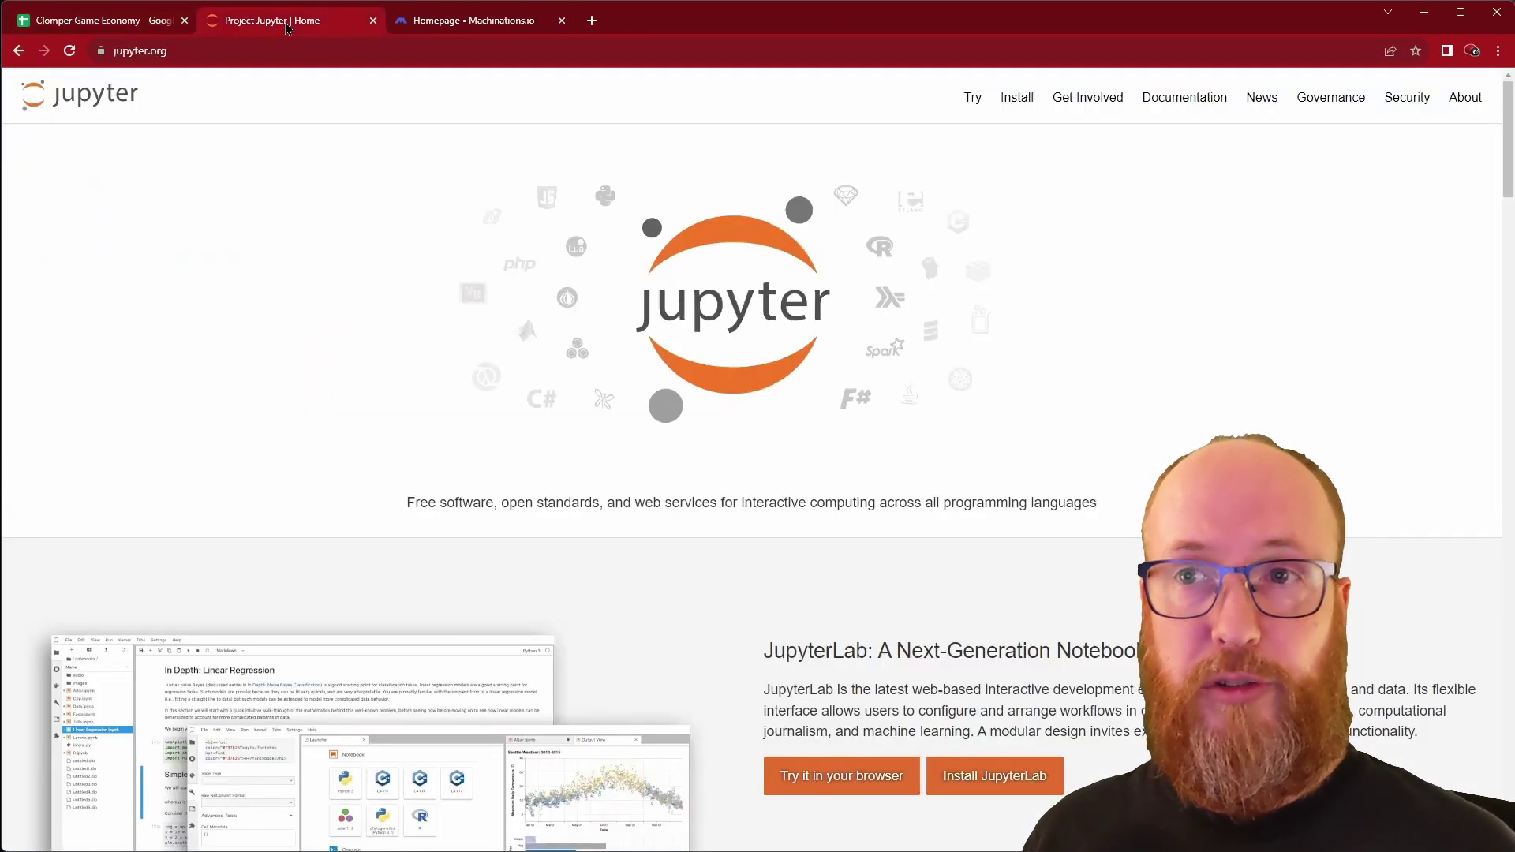
scroll(596, 335, "down", 5)
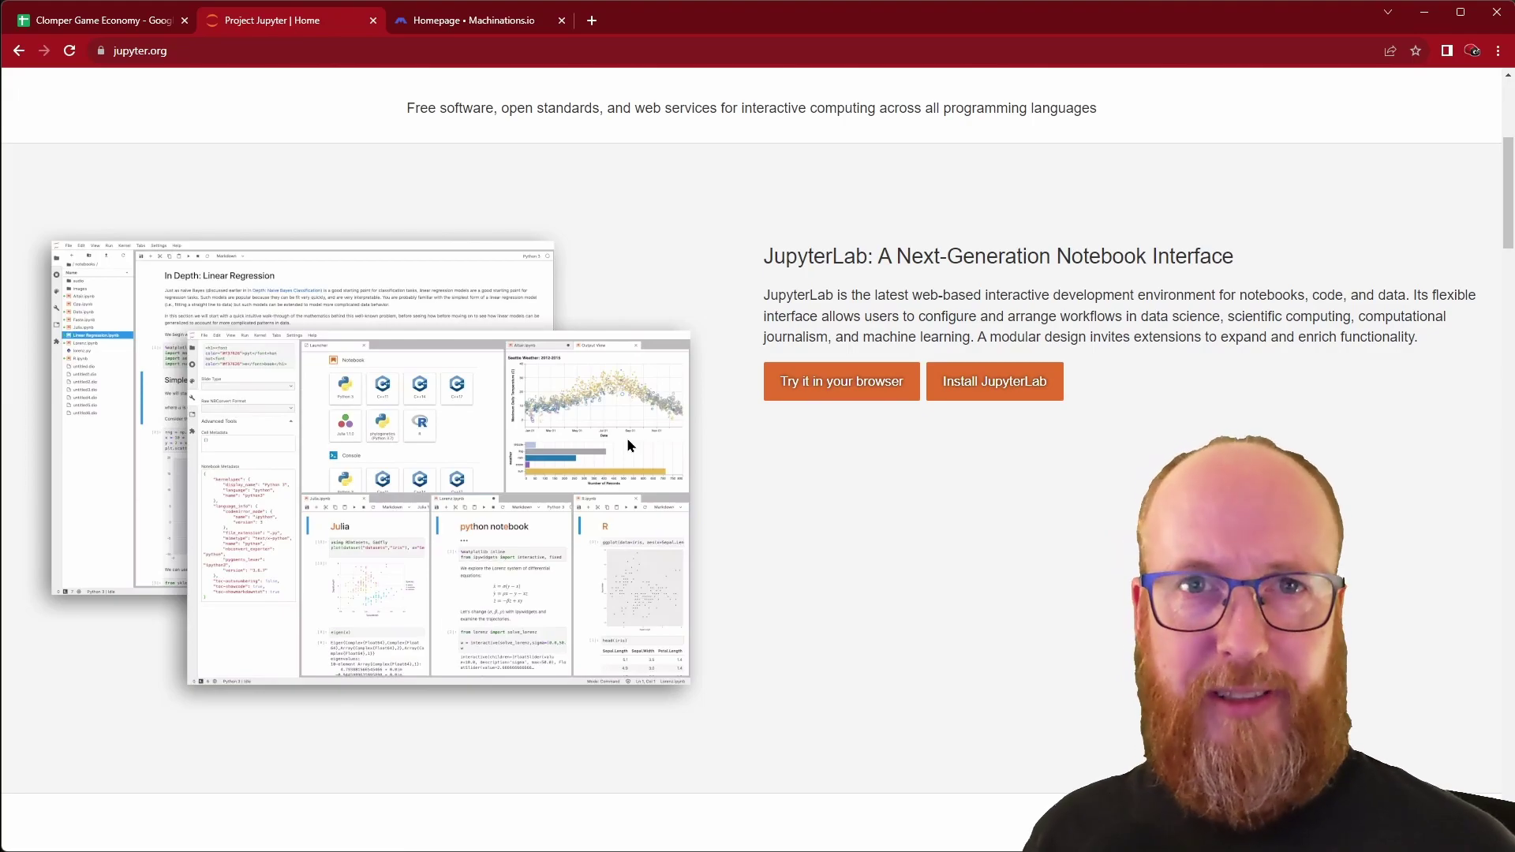
key("ctrl+Tab")
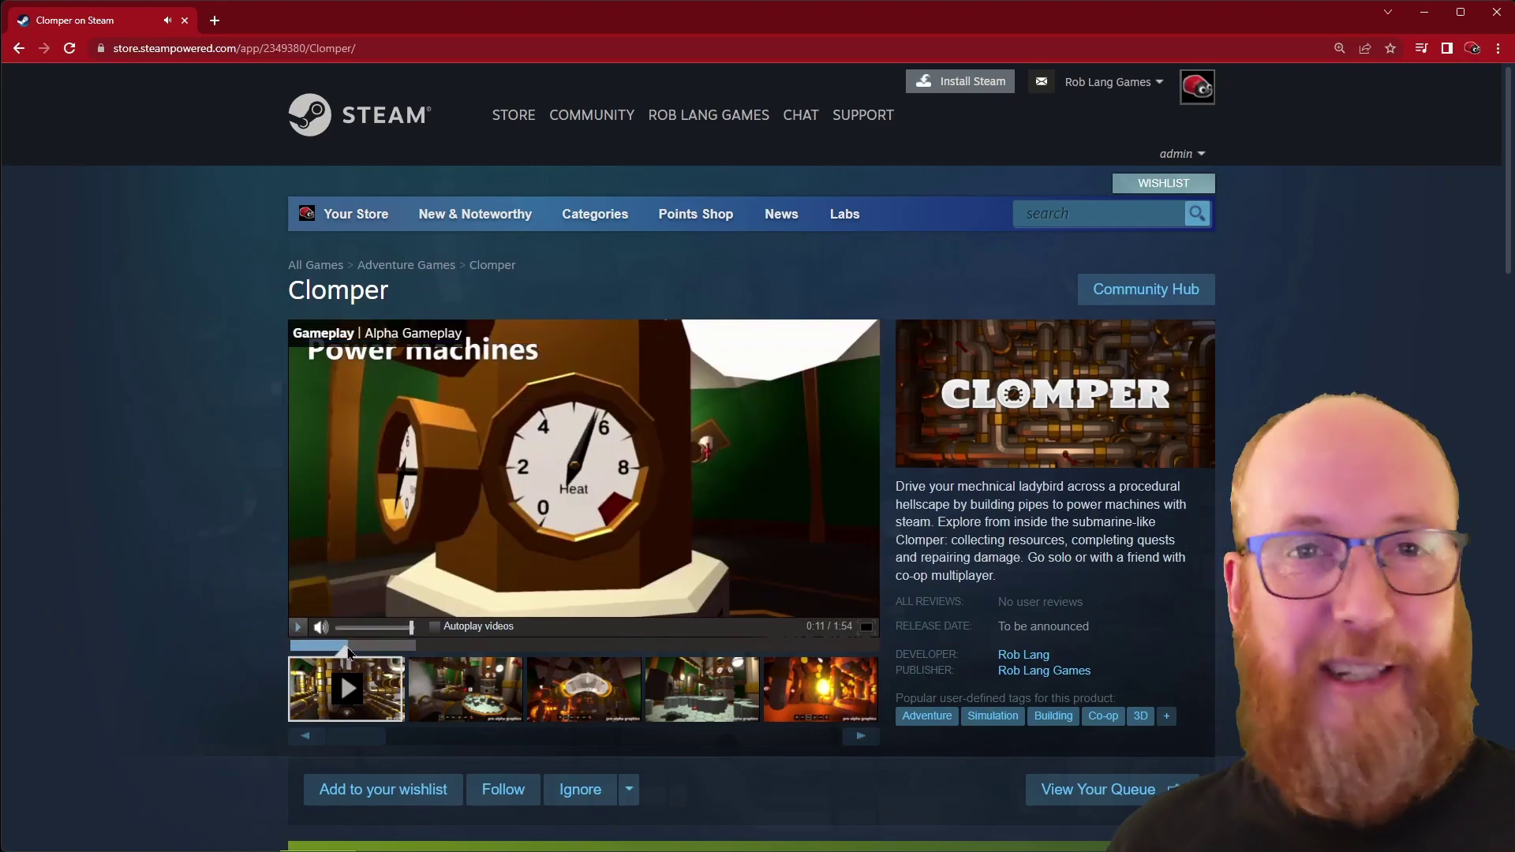
Rewind the Alpha Gameplay video on Clomper's Steam page, view the second media item and return to the video
left_click_drag(348, 646, 292, 644)
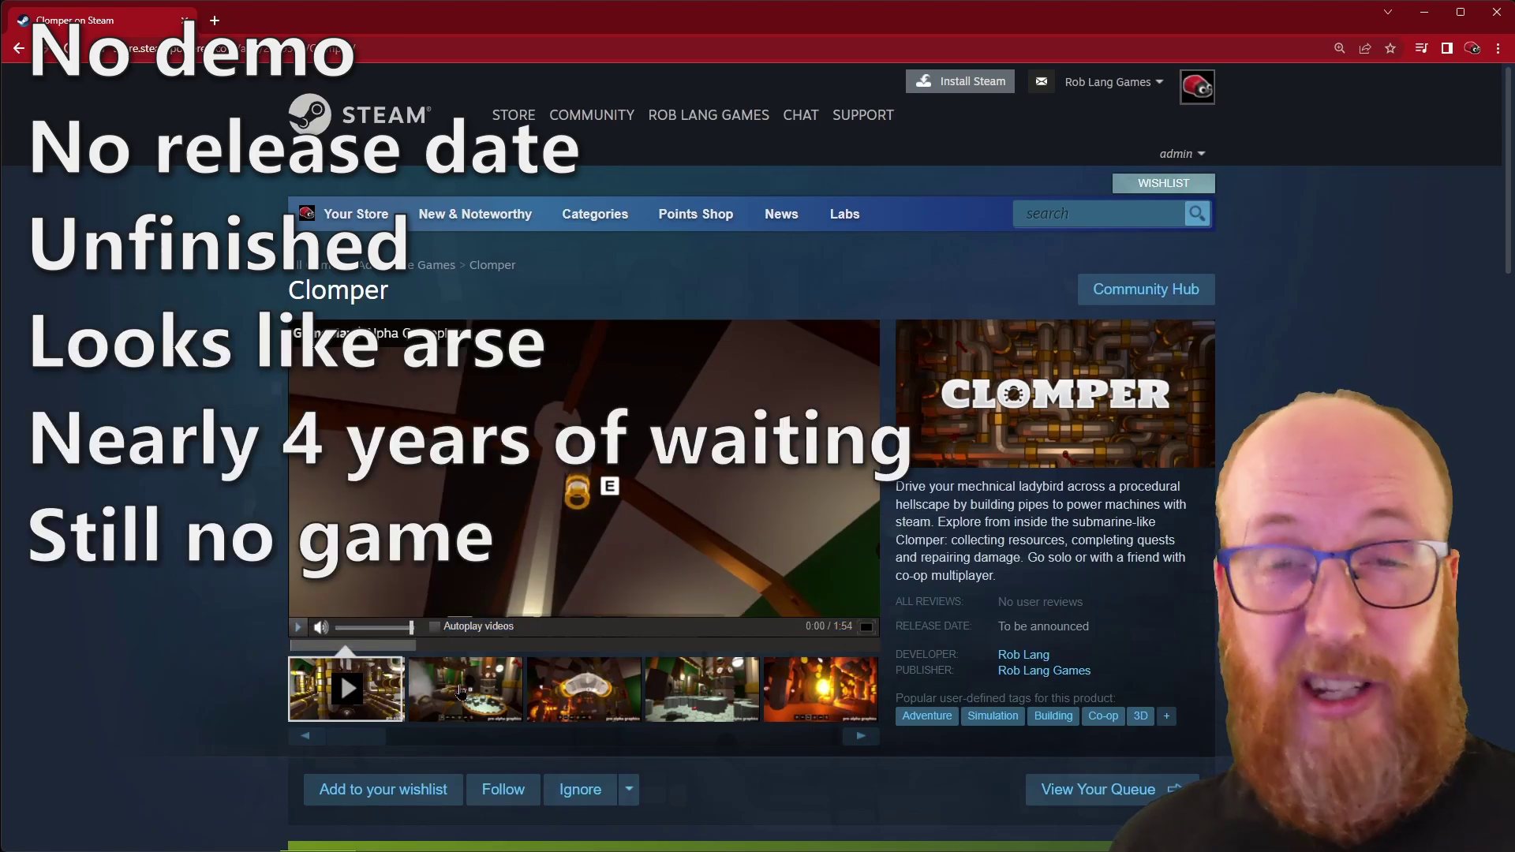
left_click(405, 693)
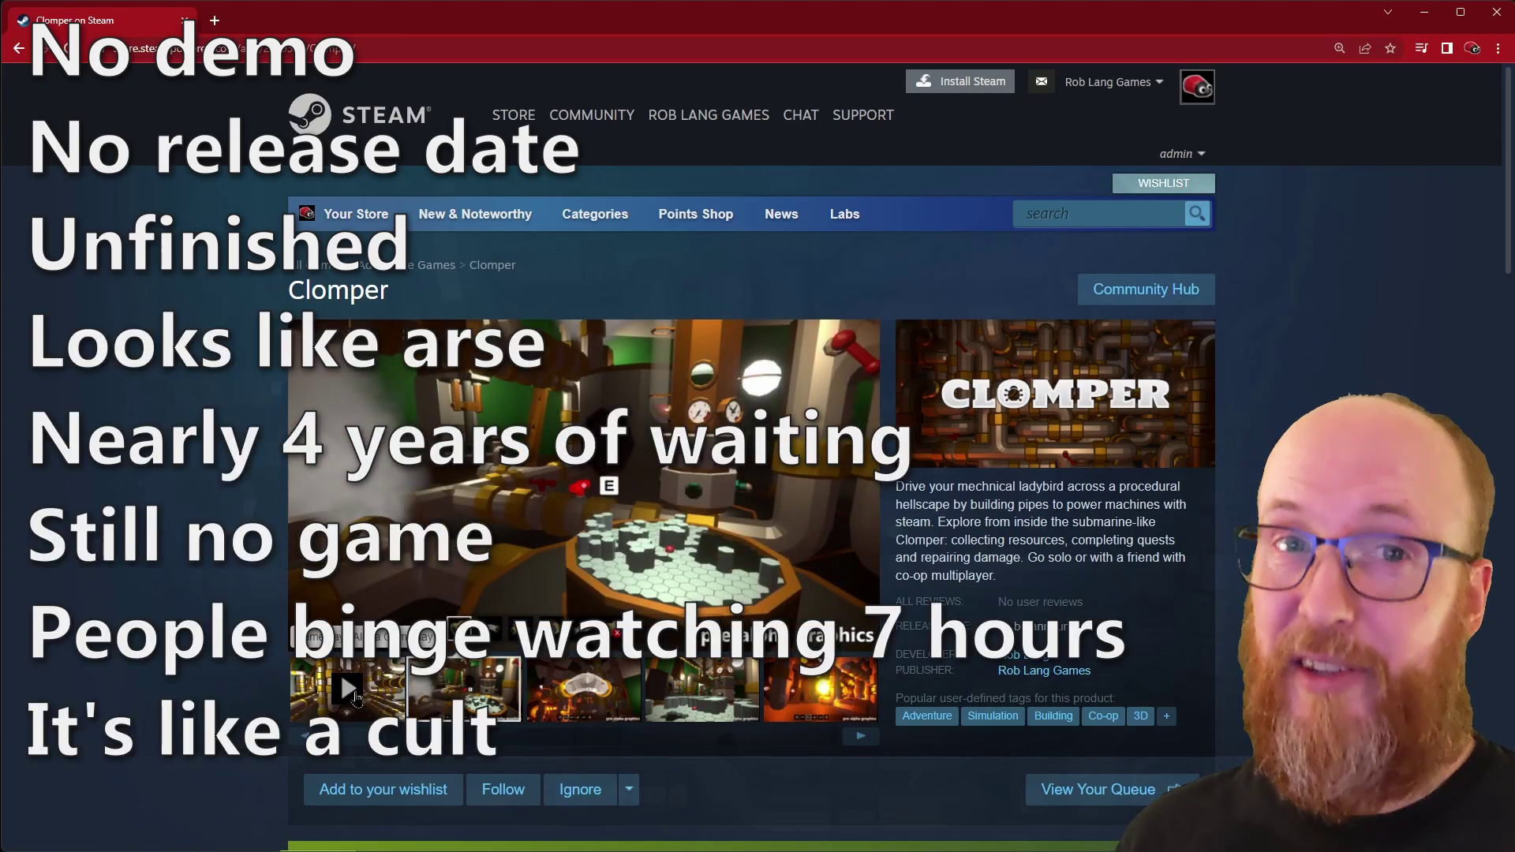
left_click(351, 691)
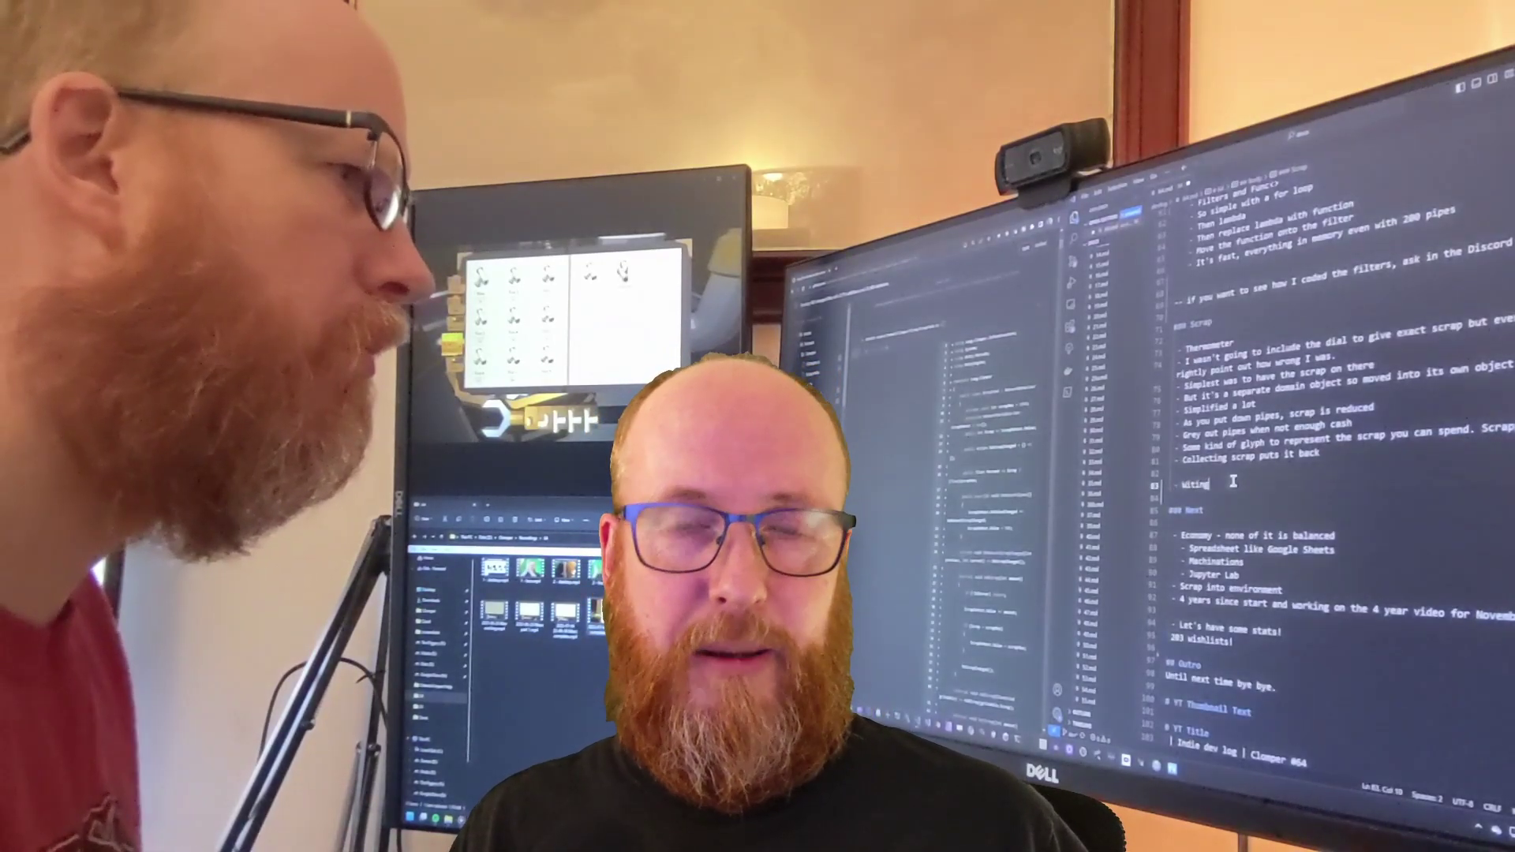
type("Writing")
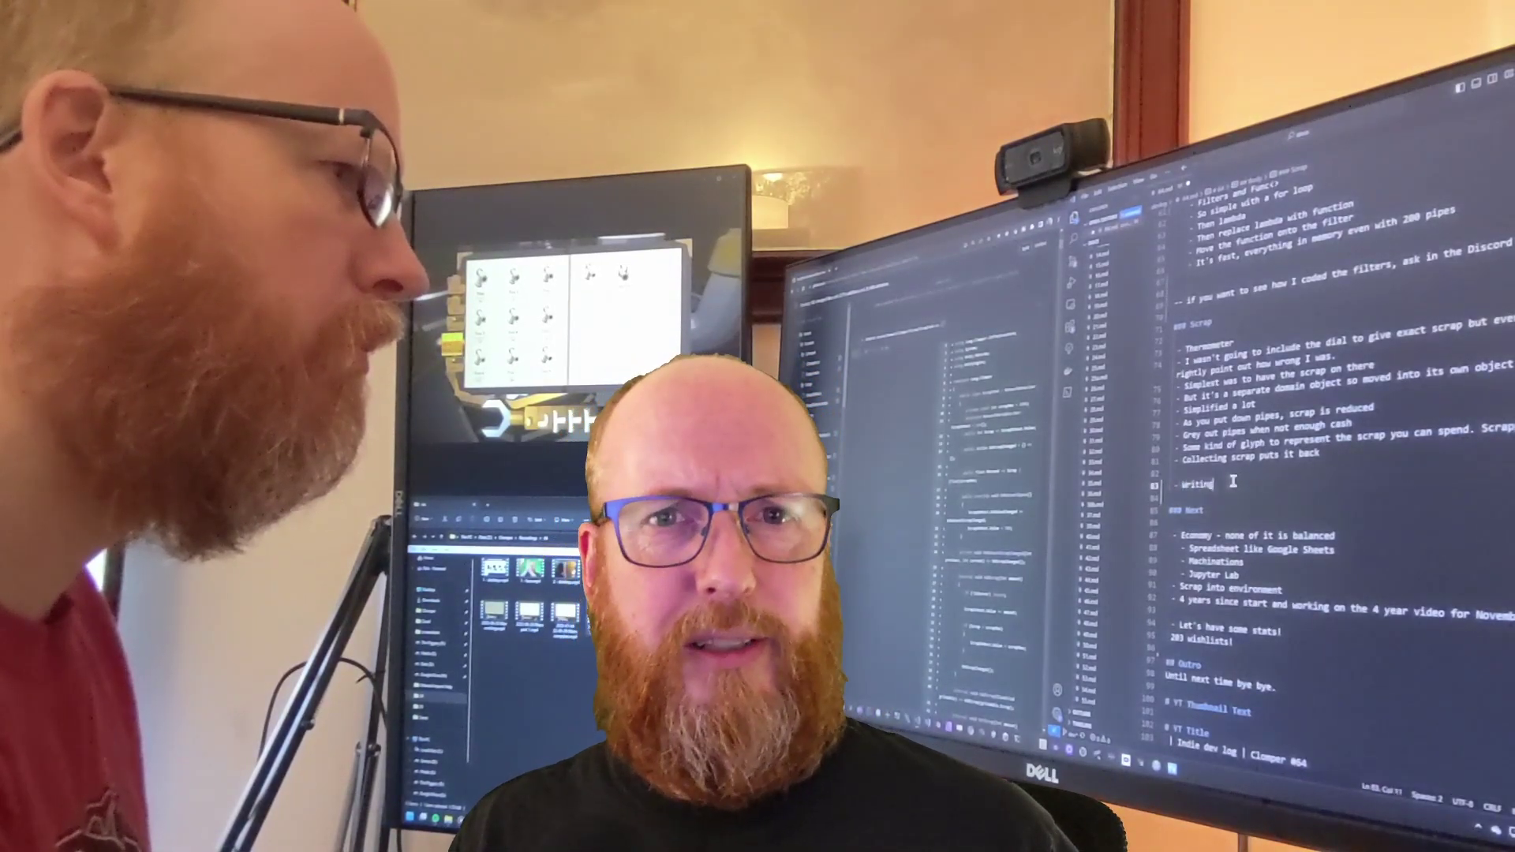
type(" some mo")
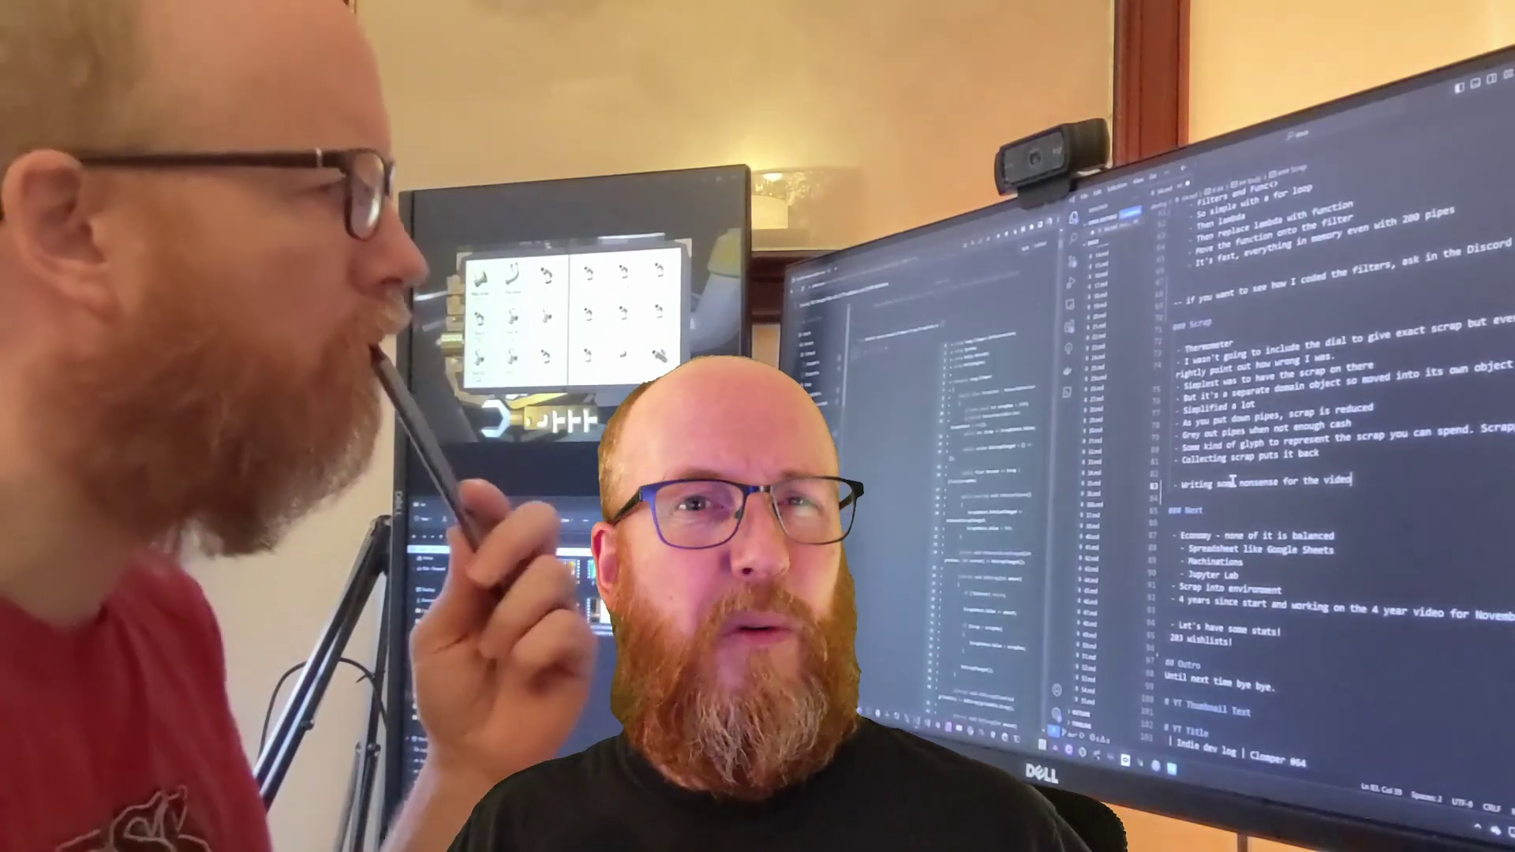
key("Return")
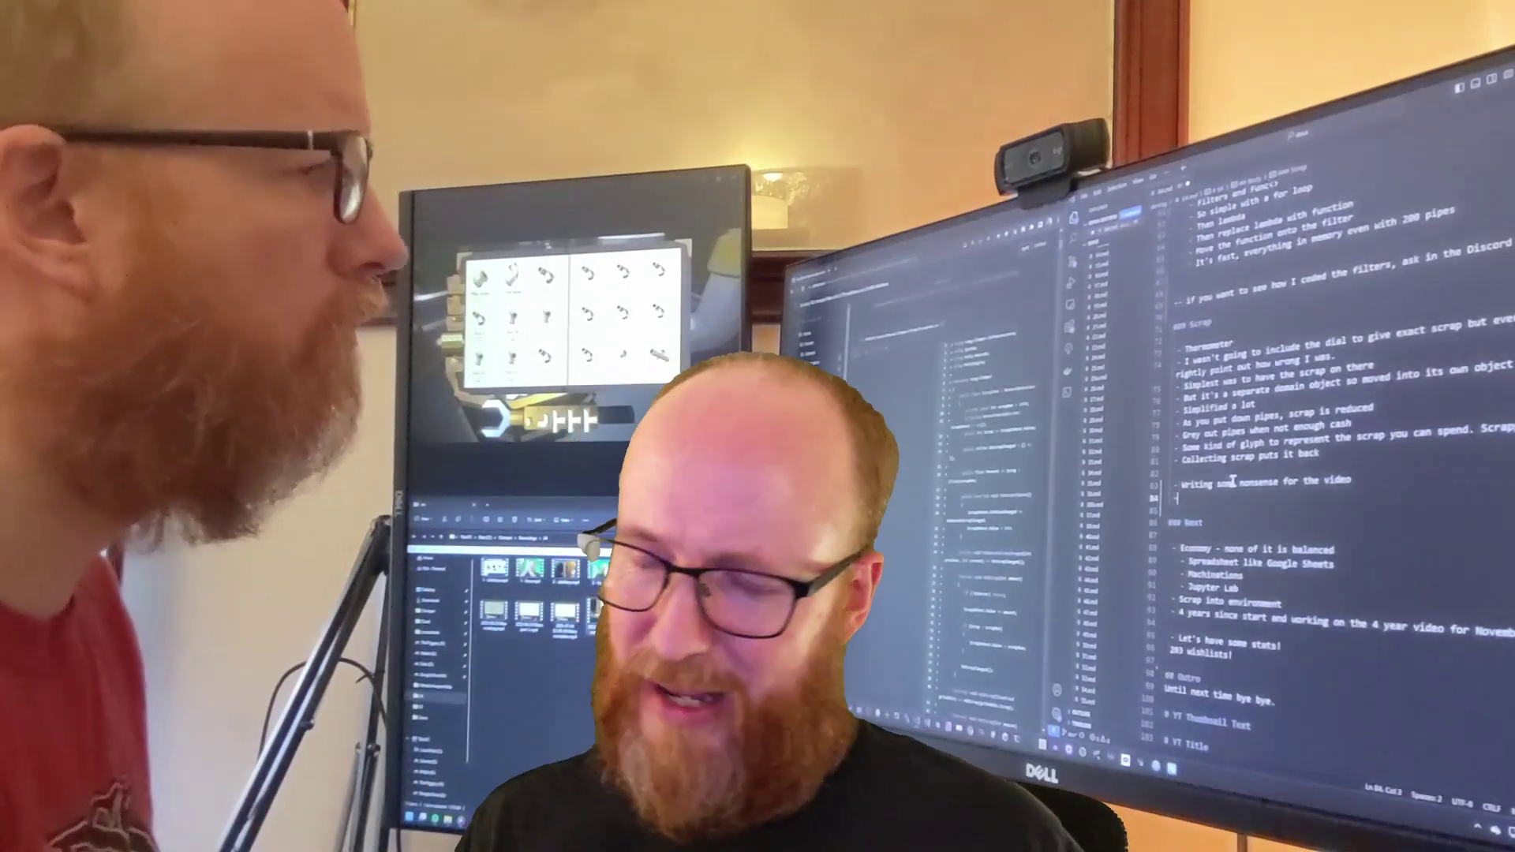
type("Why did yo")
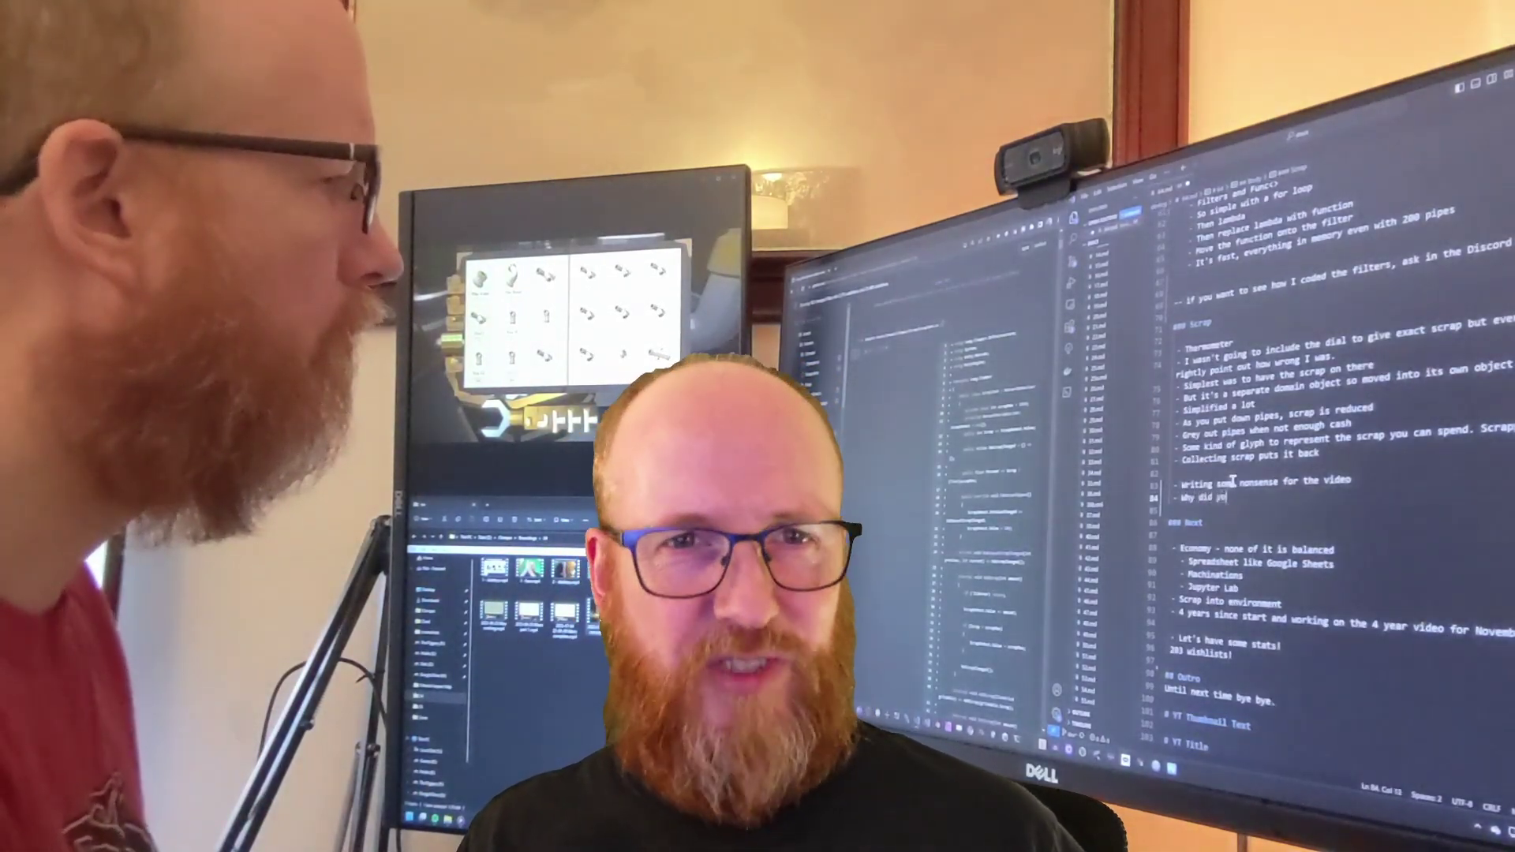
type("u pause and zoo")
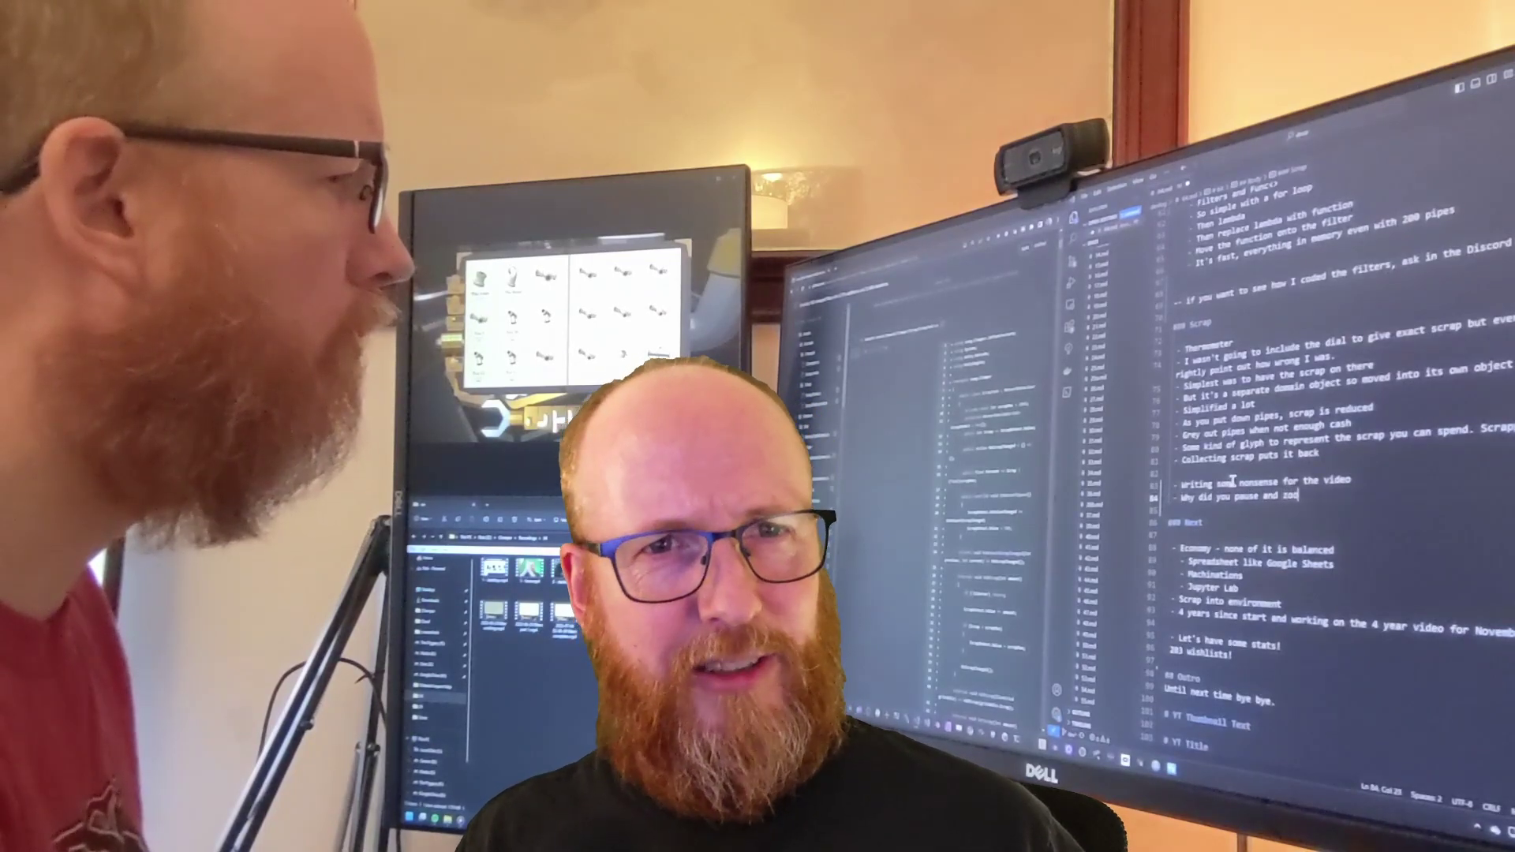
type("m in?")
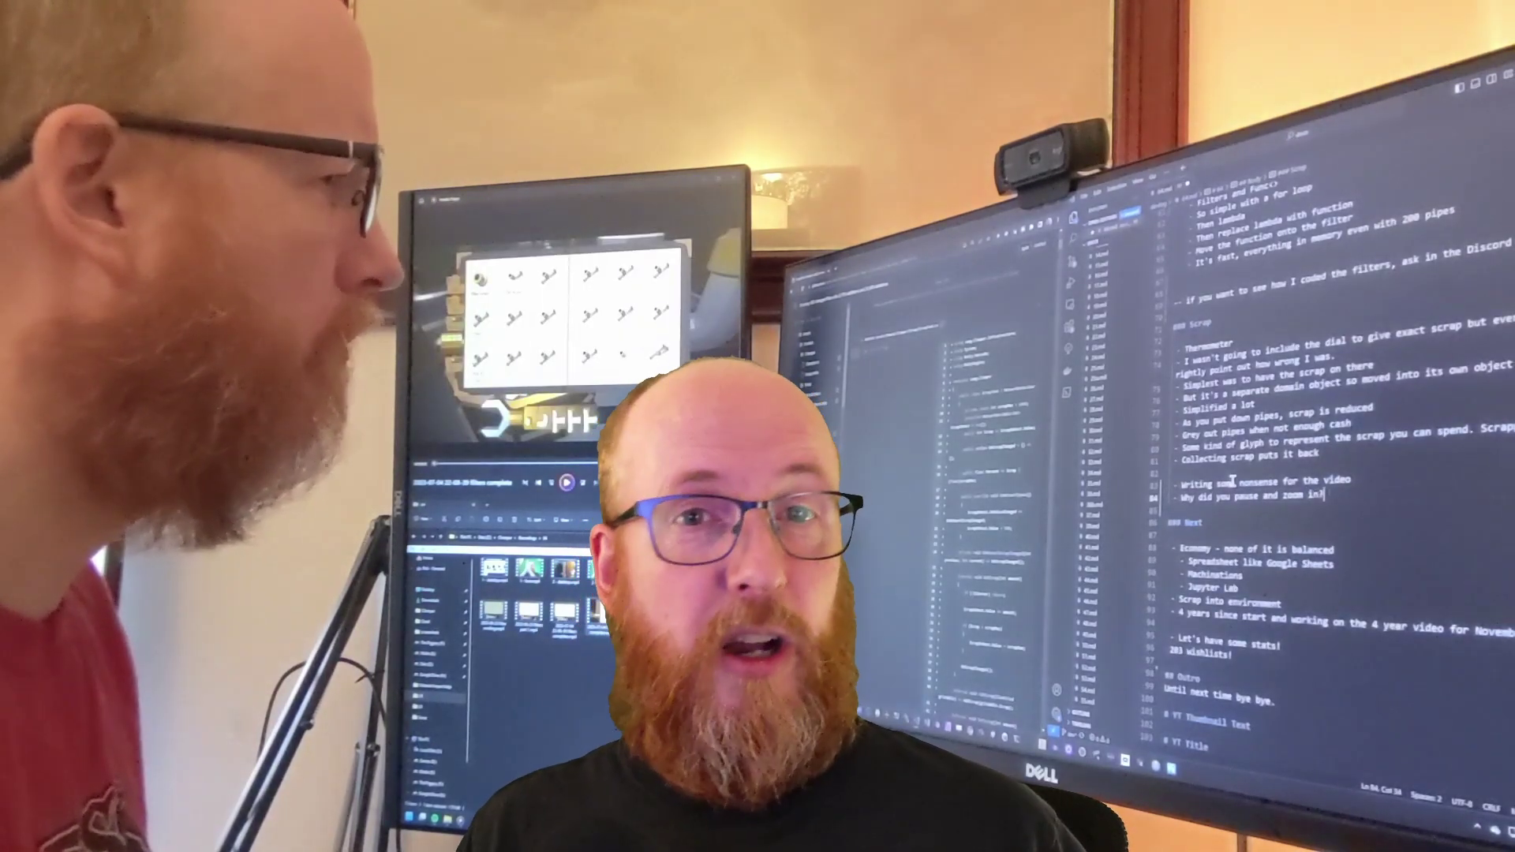
type(" Are you feeling")
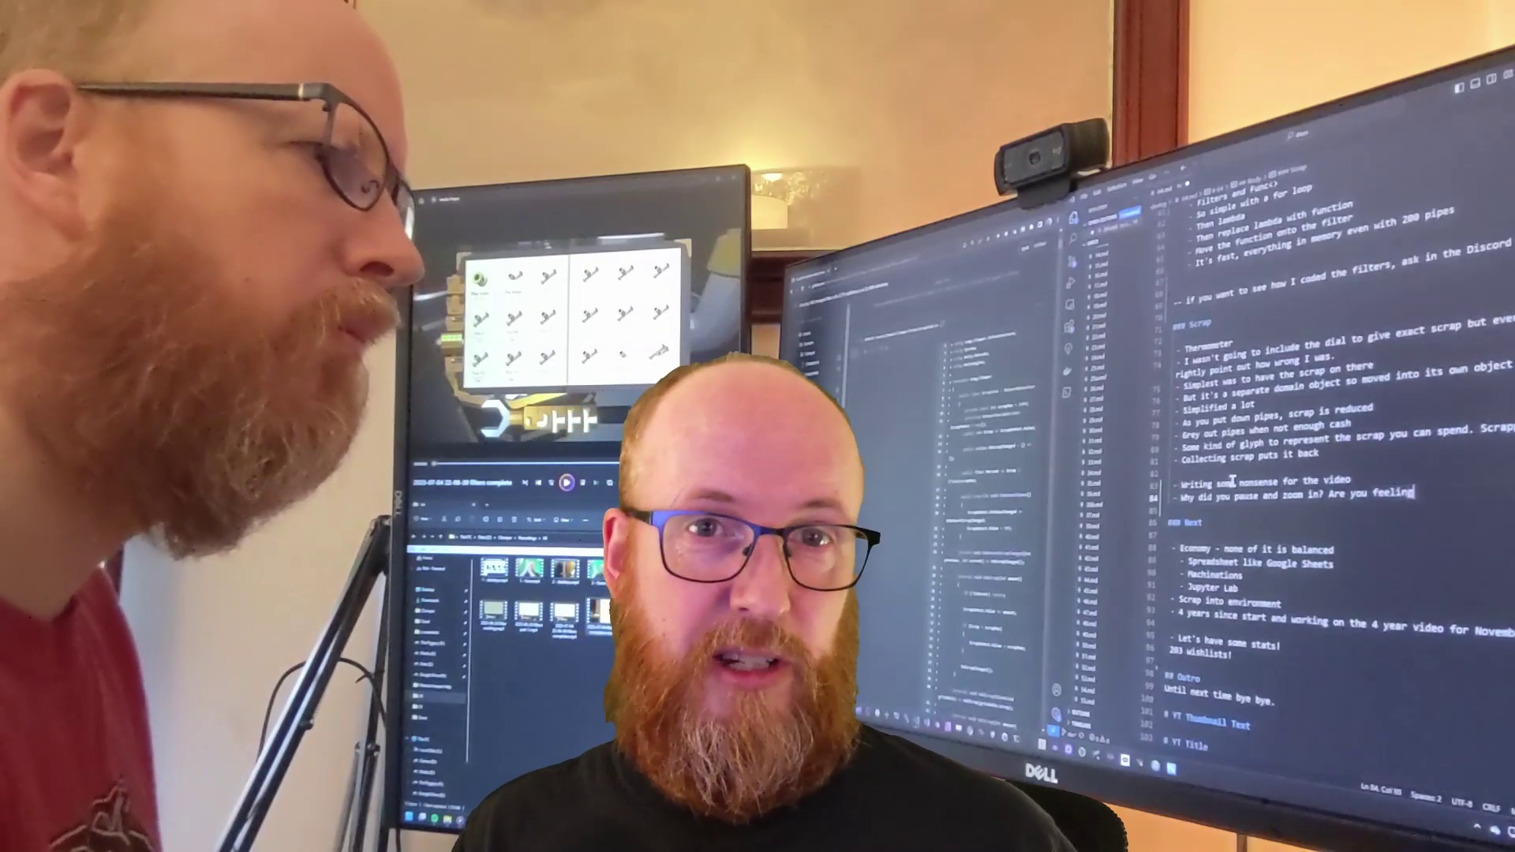
type(" alright?")
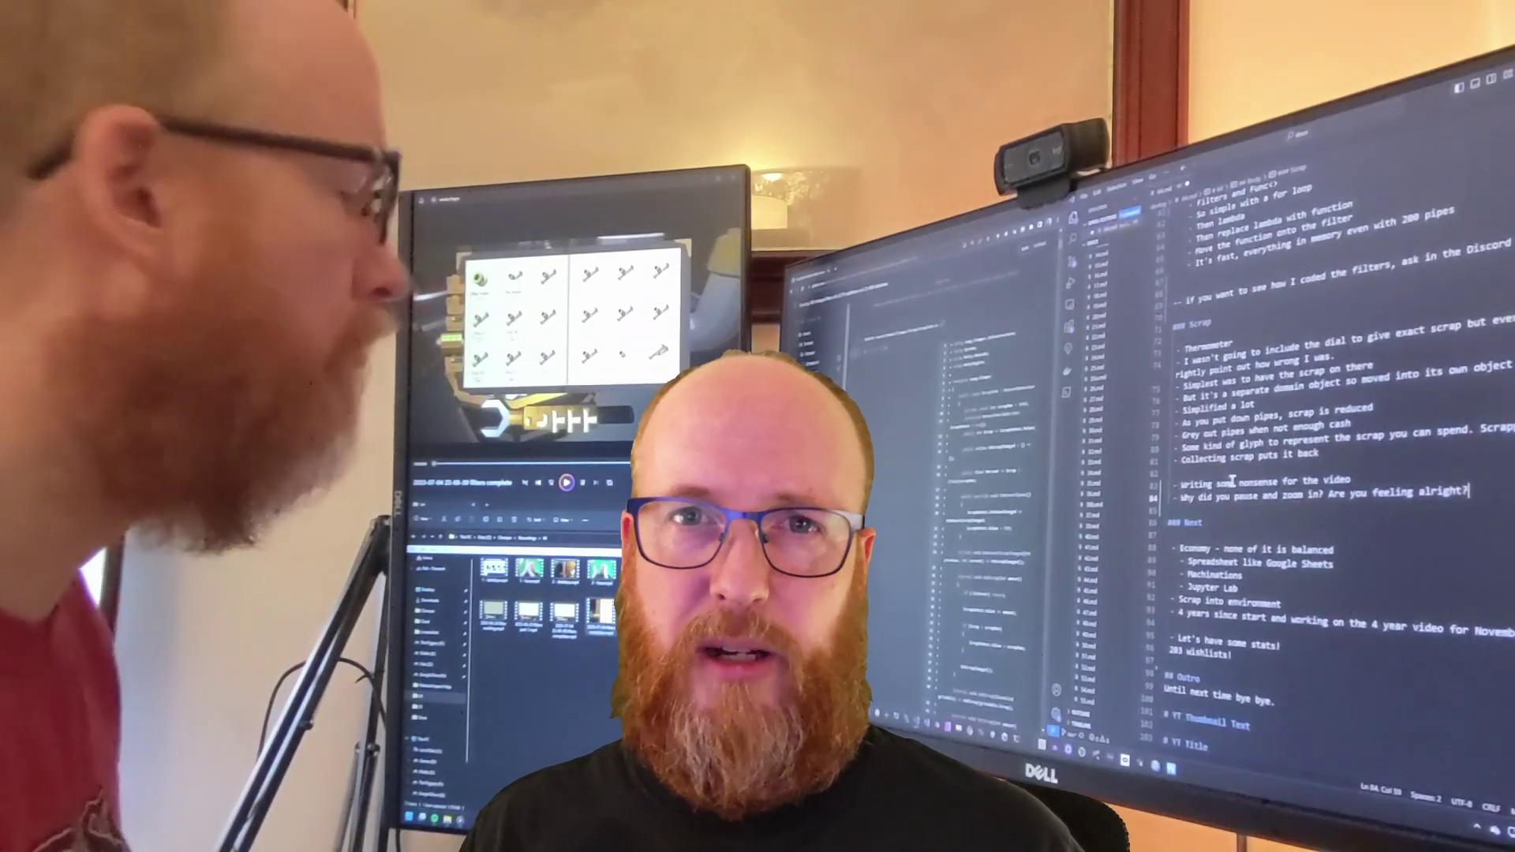